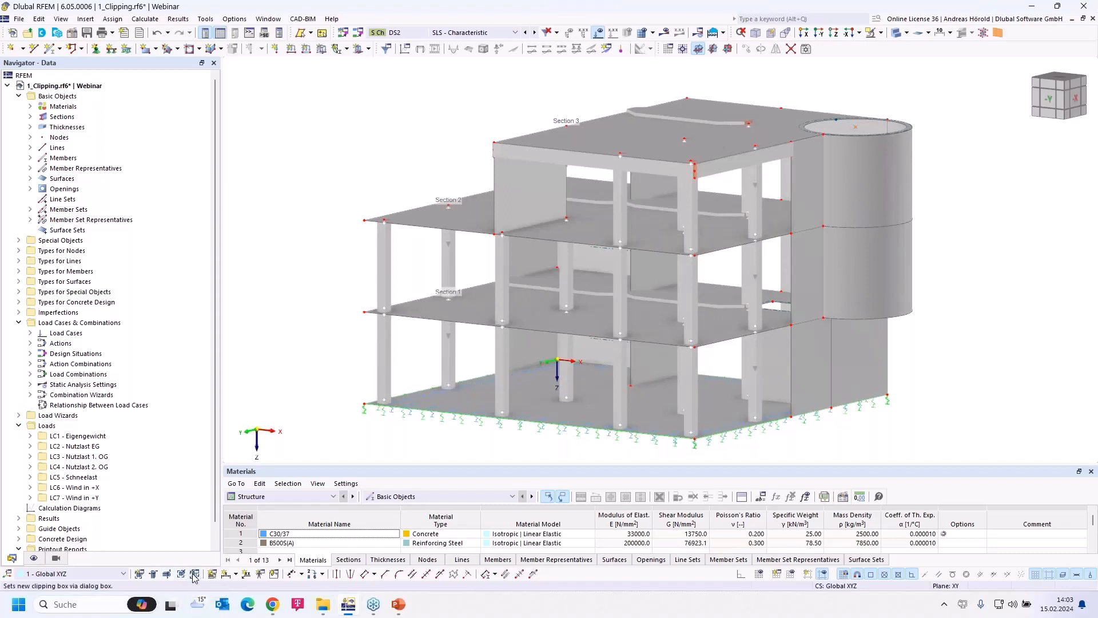
Clip the building with a horizontal plane above the ground floor and with a vertical plane past the outermost columns, and switch the clipping off
left_click(153, 575)
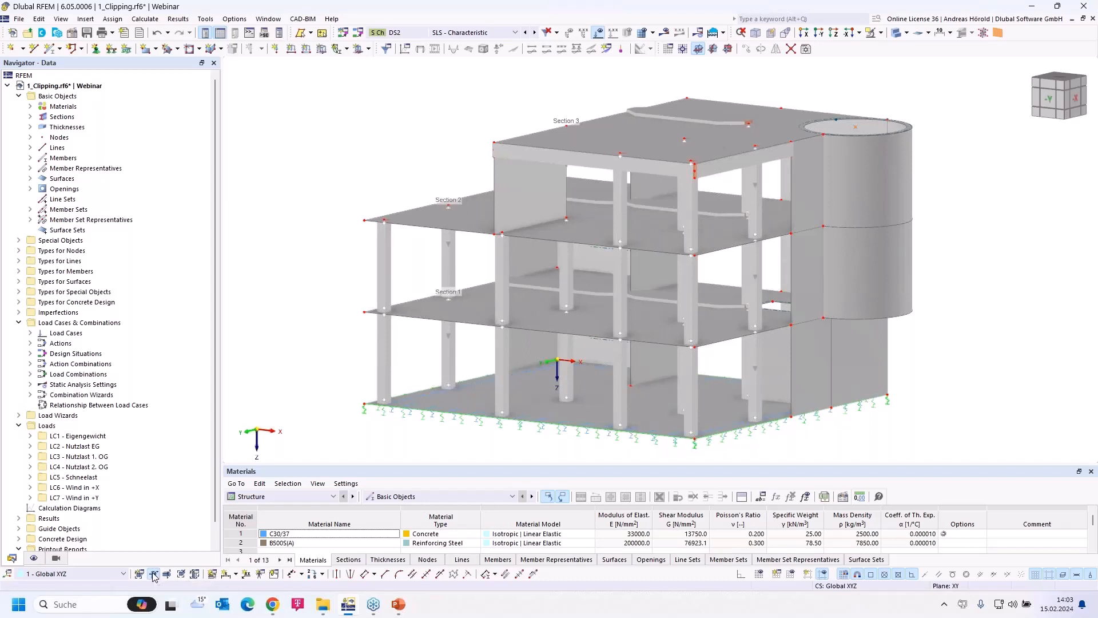
left_click_drag(1077, 399, 1050, 309)
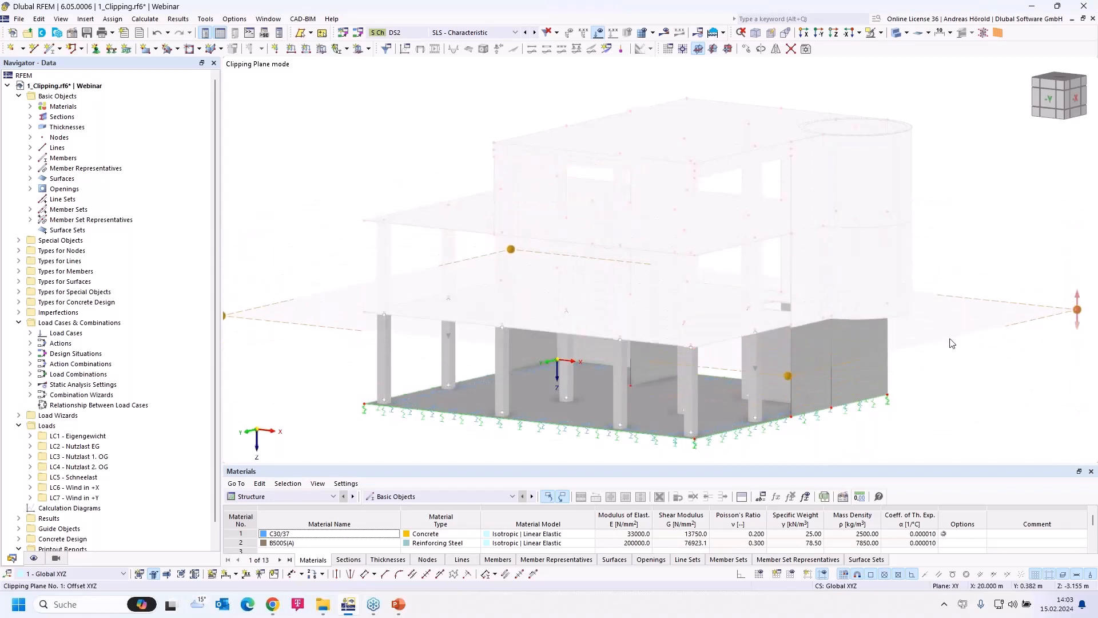
left_click(166, 573)
left_click_drag(772, 435, 675, 432)
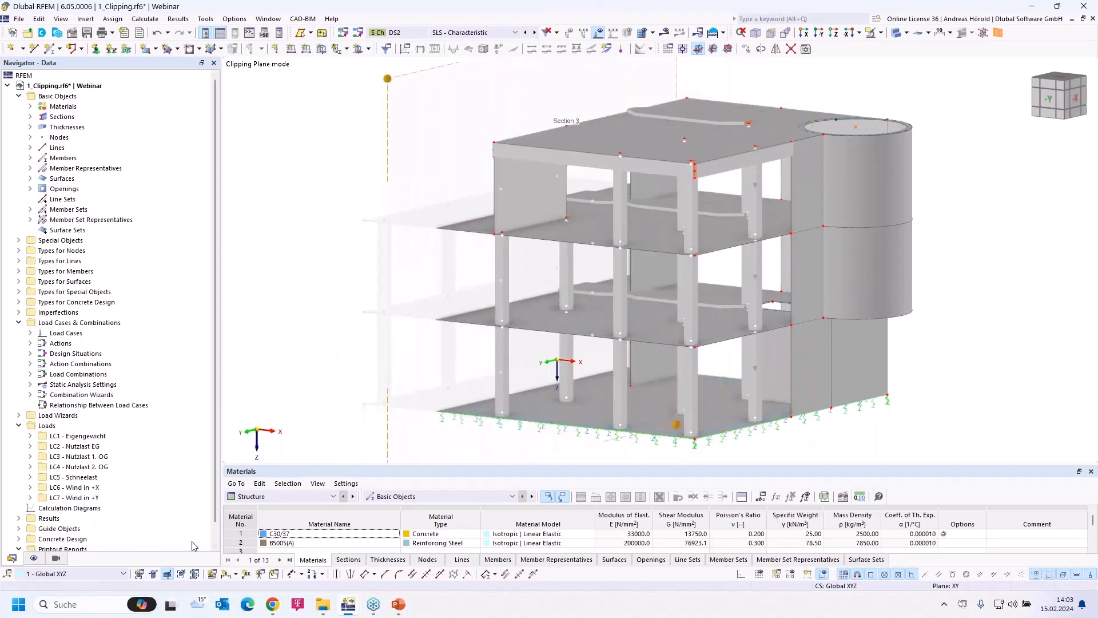
left_click(166, 575)
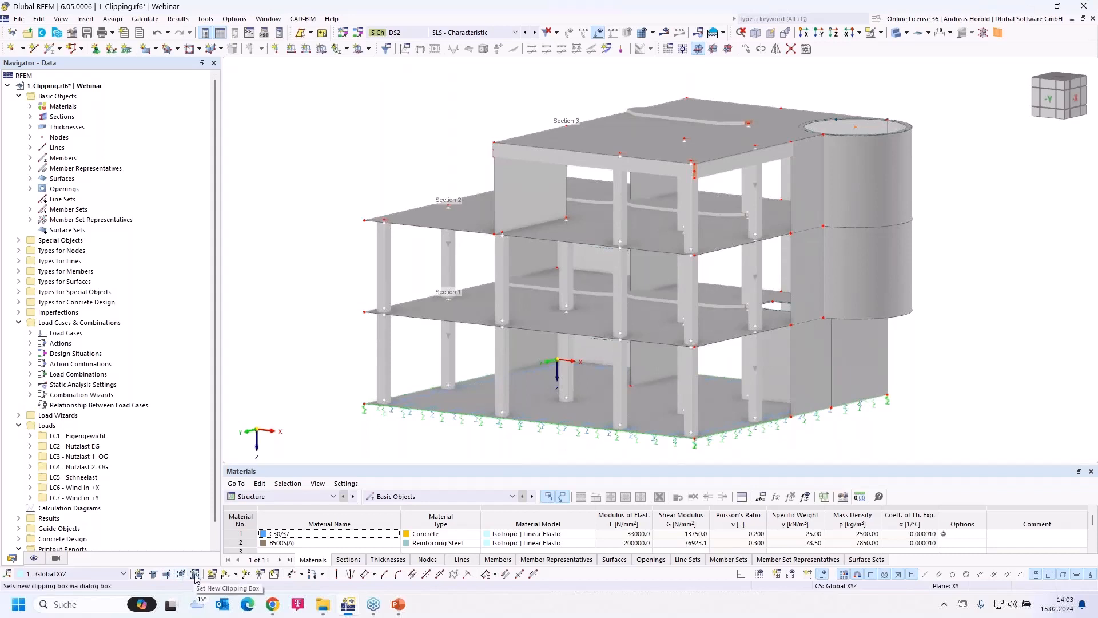
Add linear length dimensions for the three storey heights at the building's front corner, with a dimension line offset of about 2.49 m
left_click(236, 575)
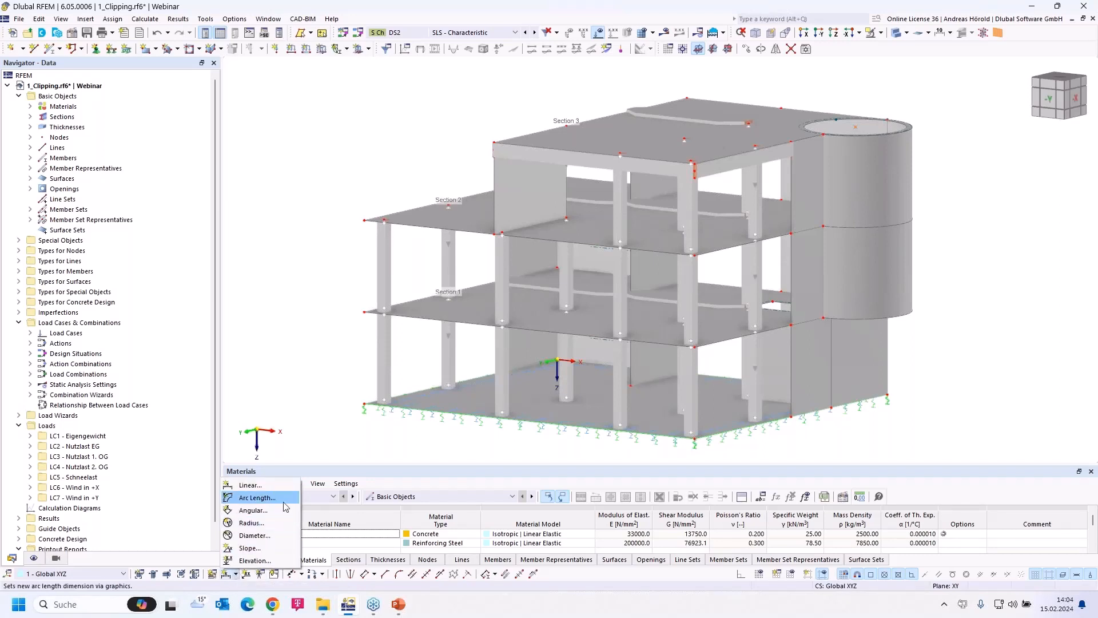
left_click(252, 485)
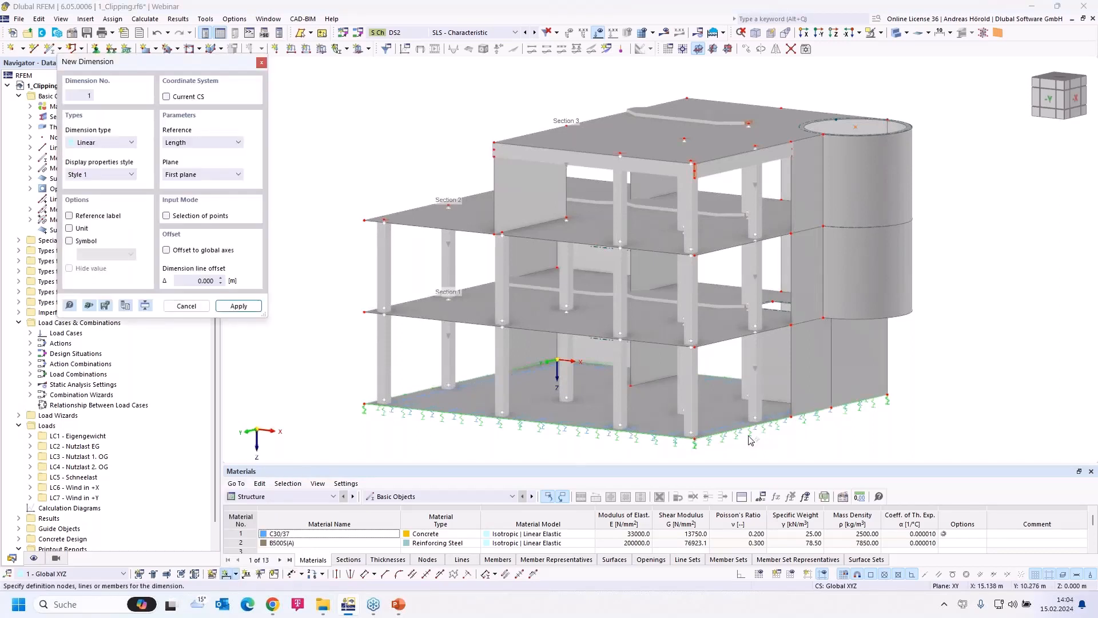
left_click(692, 438)
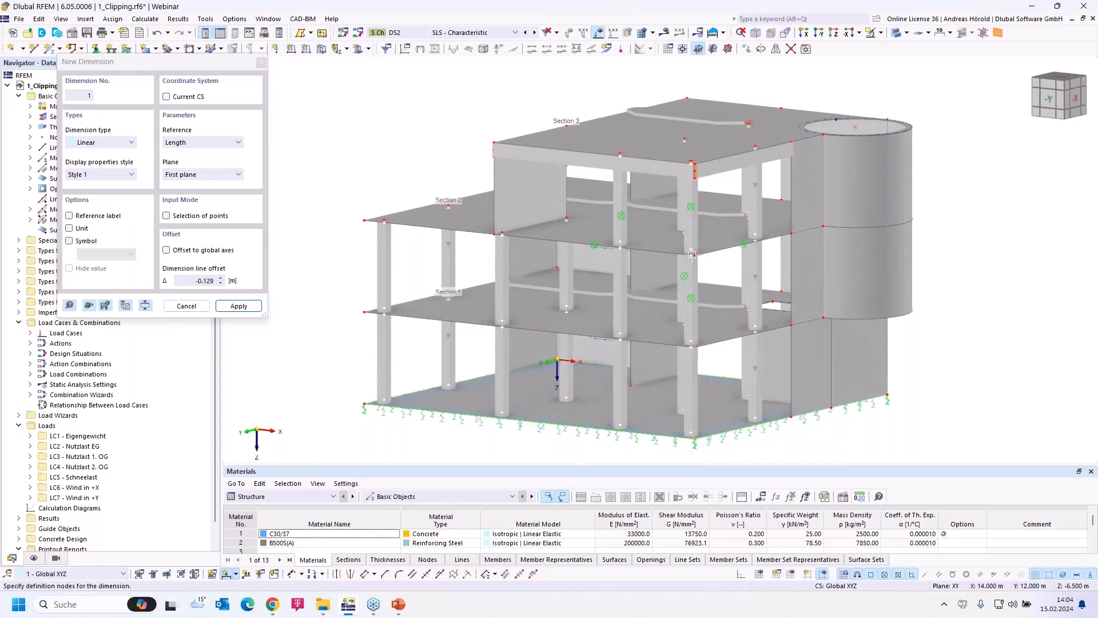
scroll(686, 164, "up", 5)
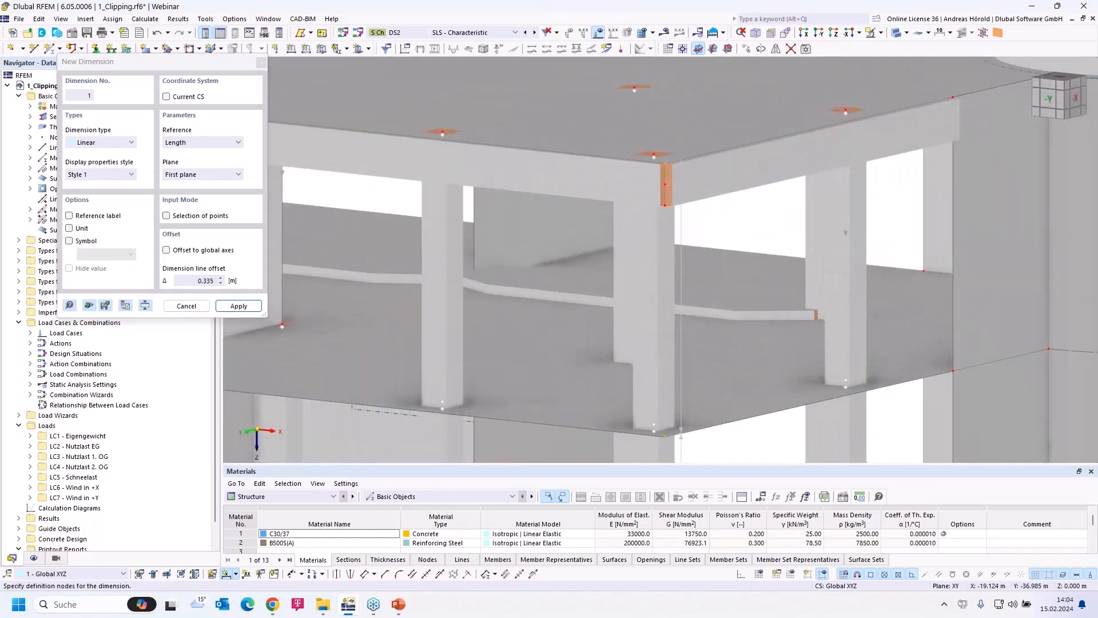
scroll(669, 172, "down", 5)
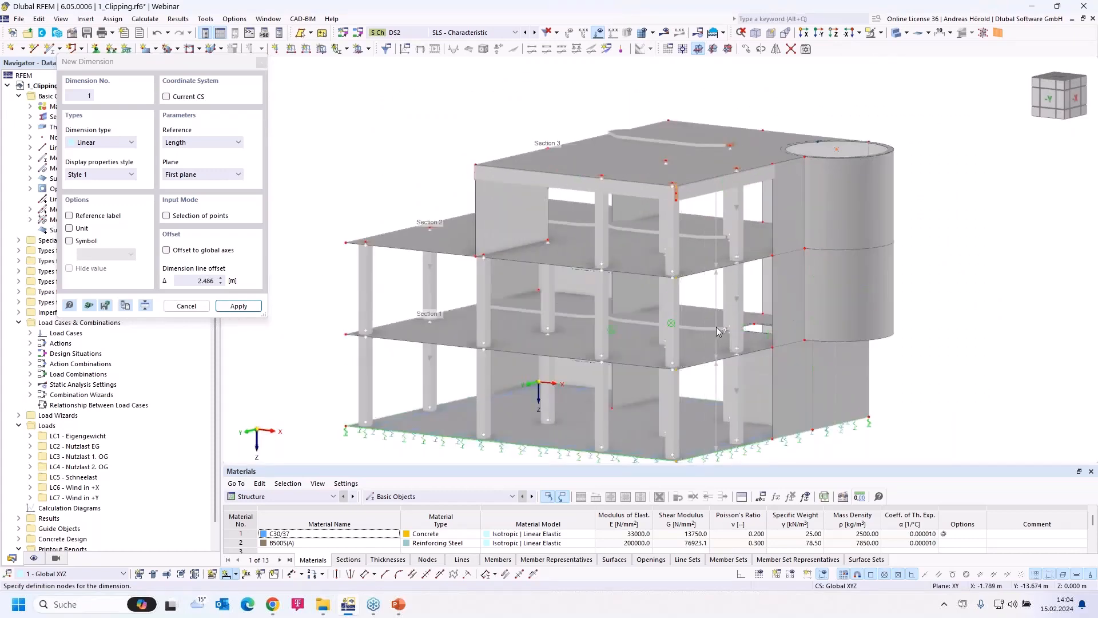
left_click(718, 331)
mouse_move(693, 339)
middle_mouse_down("ctrl")
mouse_move(815, 336)
mouse_move(695, 340)
mouse_move(714, 331)
middle_mouse_up("ctrl")
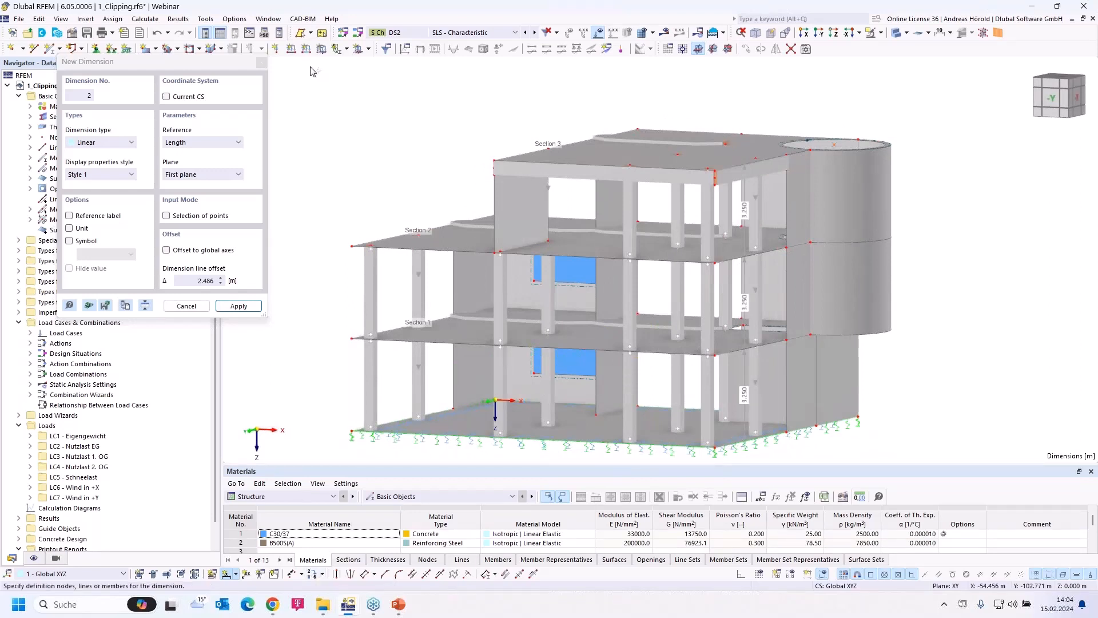
left_click(262, 62)
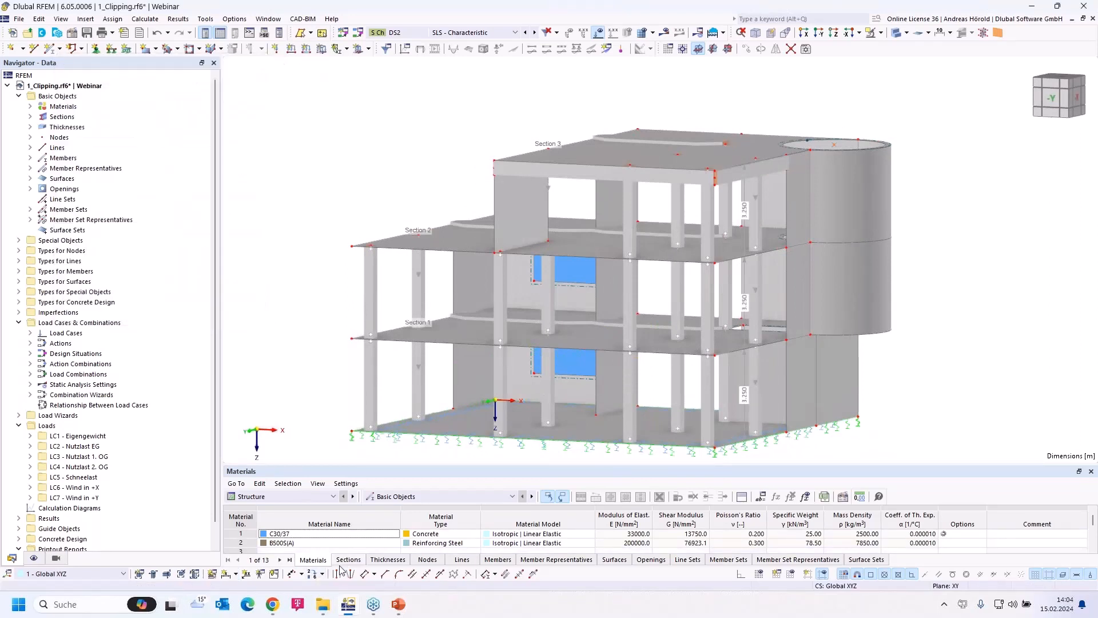
left_click(301, 575)
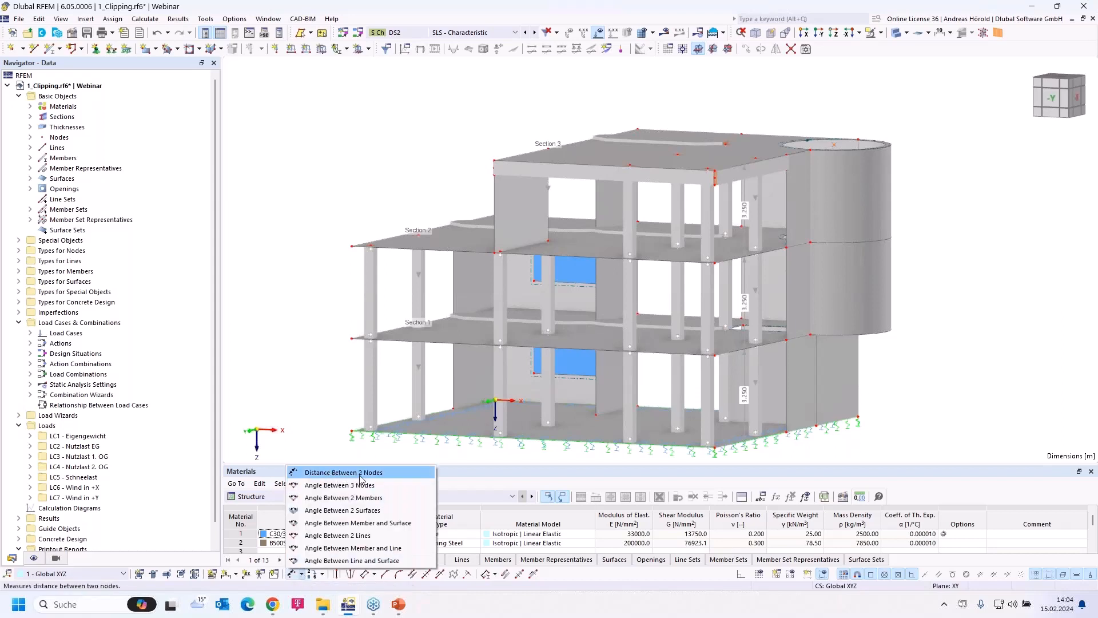
left_click(323, 574)
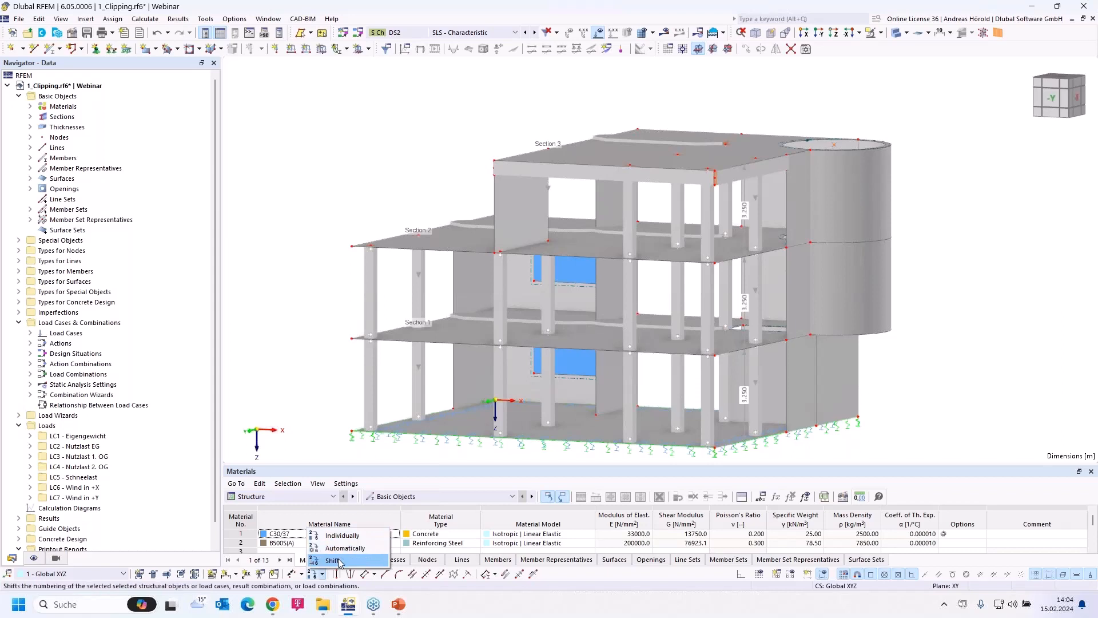
left_click(455, 583)
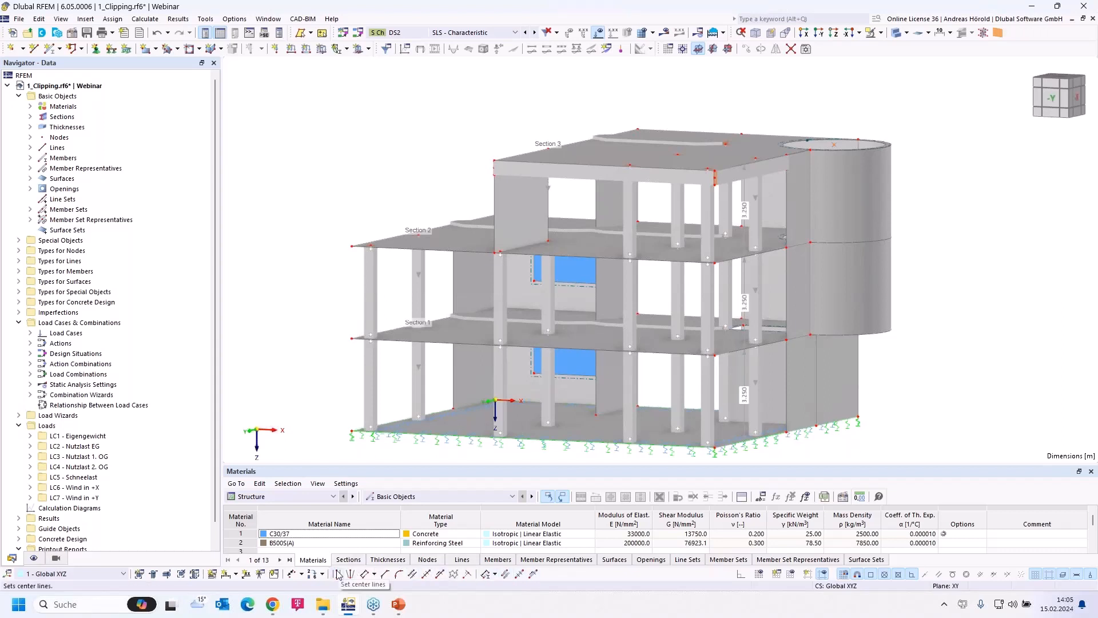
left_click(374, 574)
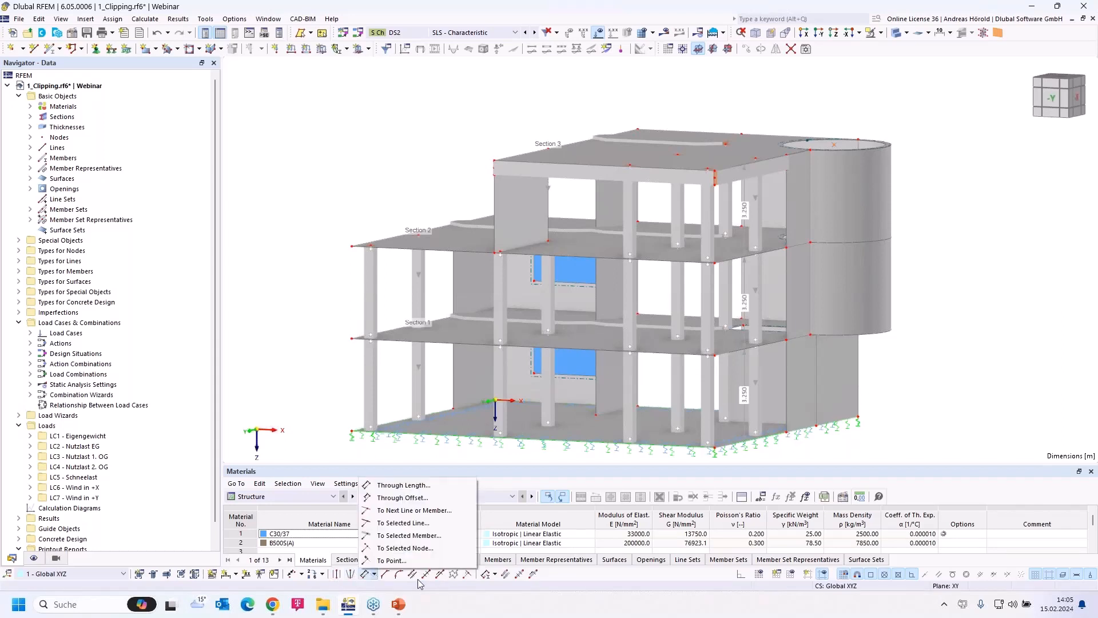
left_click(399, 580)
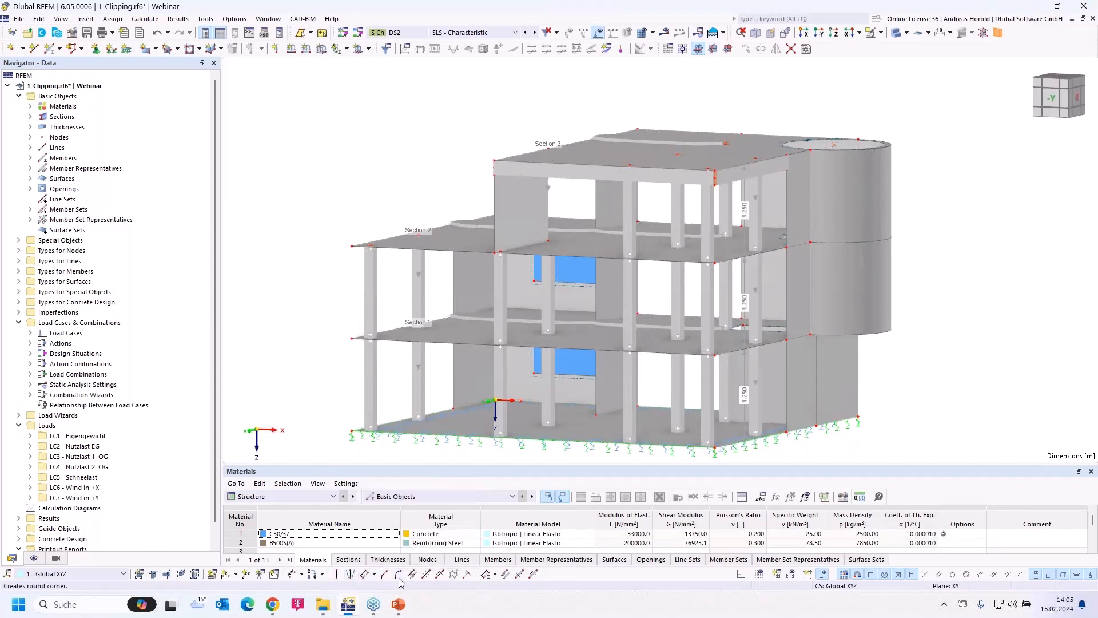
Create a center line between the front edges of the first-floor and second-floor slabs
left_click(337, 575)
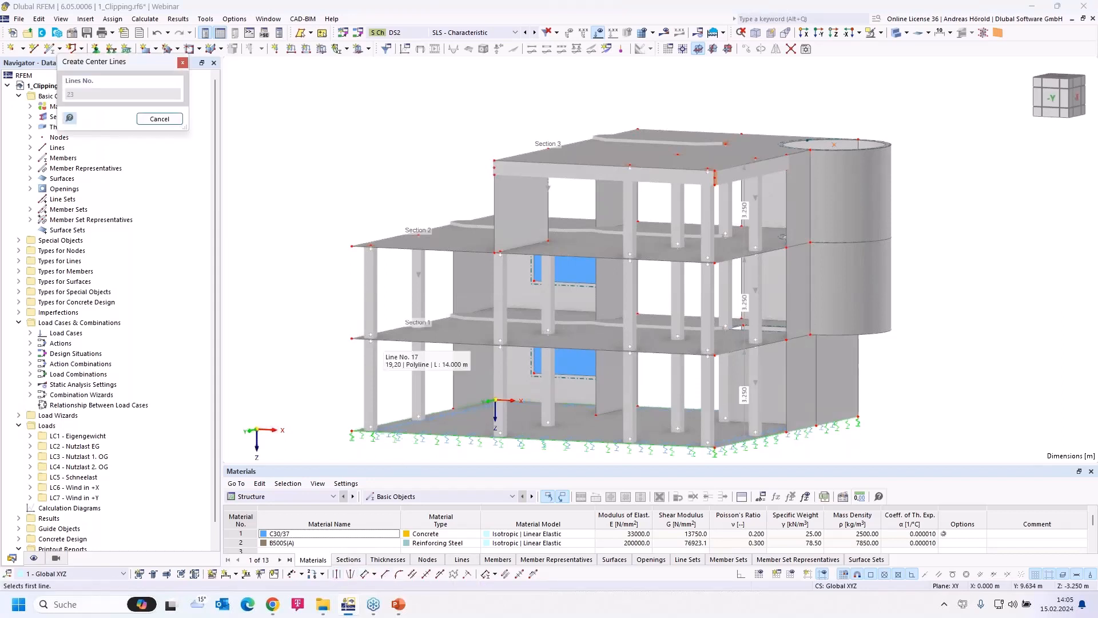
scroll(378, 306, "up", 3)
left_click(432, 178)
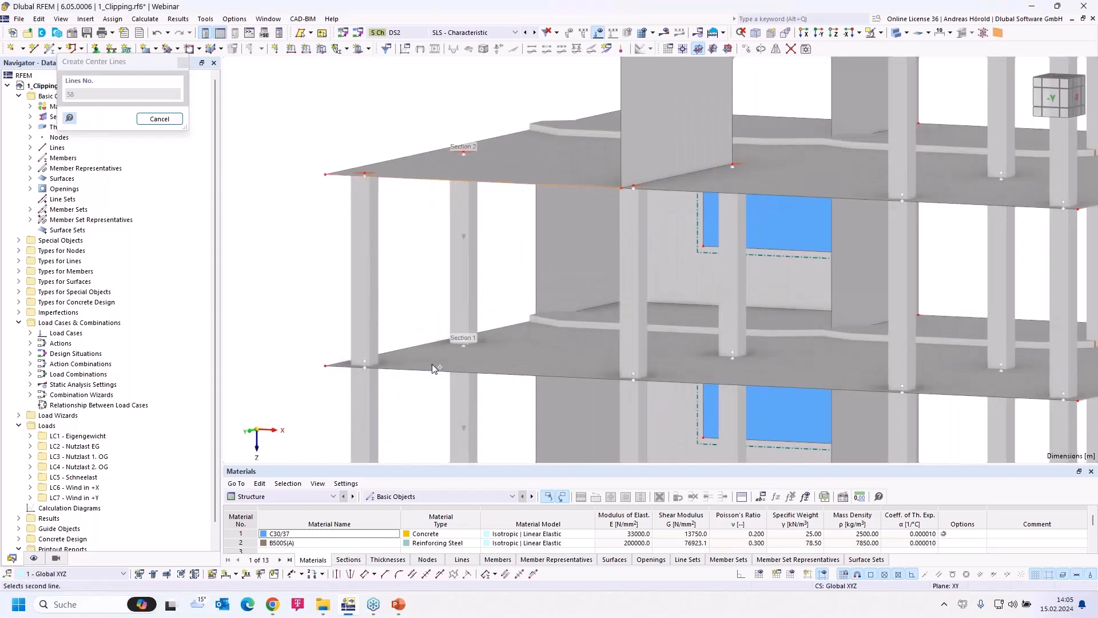
left_click(434, 370)
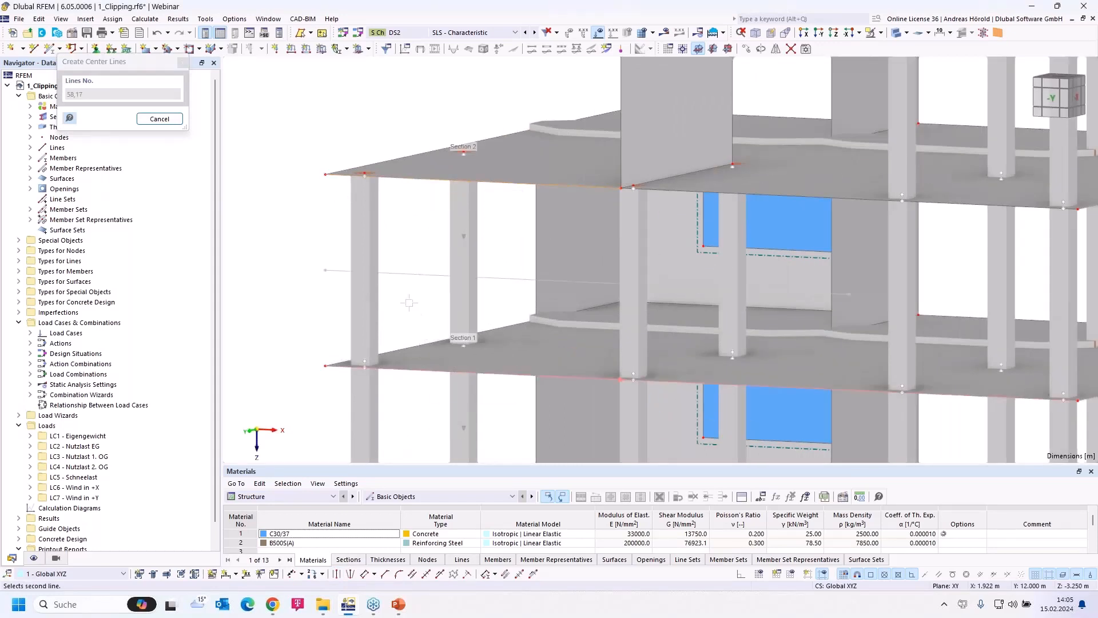
key("Escape")
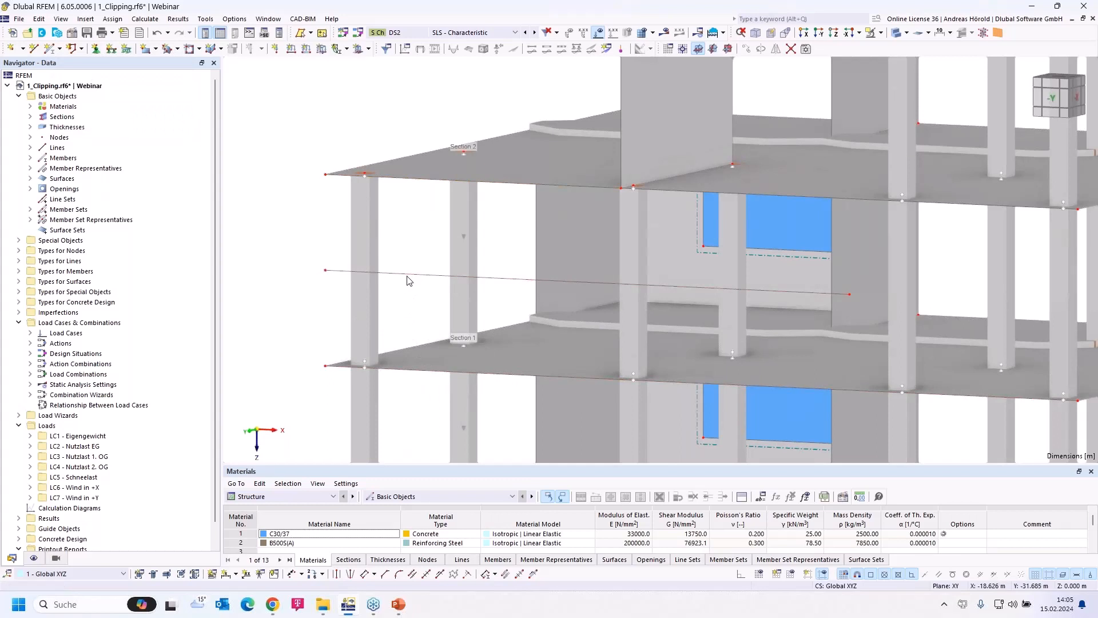
left_click(409, 274)
left_click(406, 313)
Trim the start of the new center line to the corner column's node at X 0.500, Y 11.500, Z -3.250 m
middle_click_drag(406, 315, 447, 311, "ctrl")
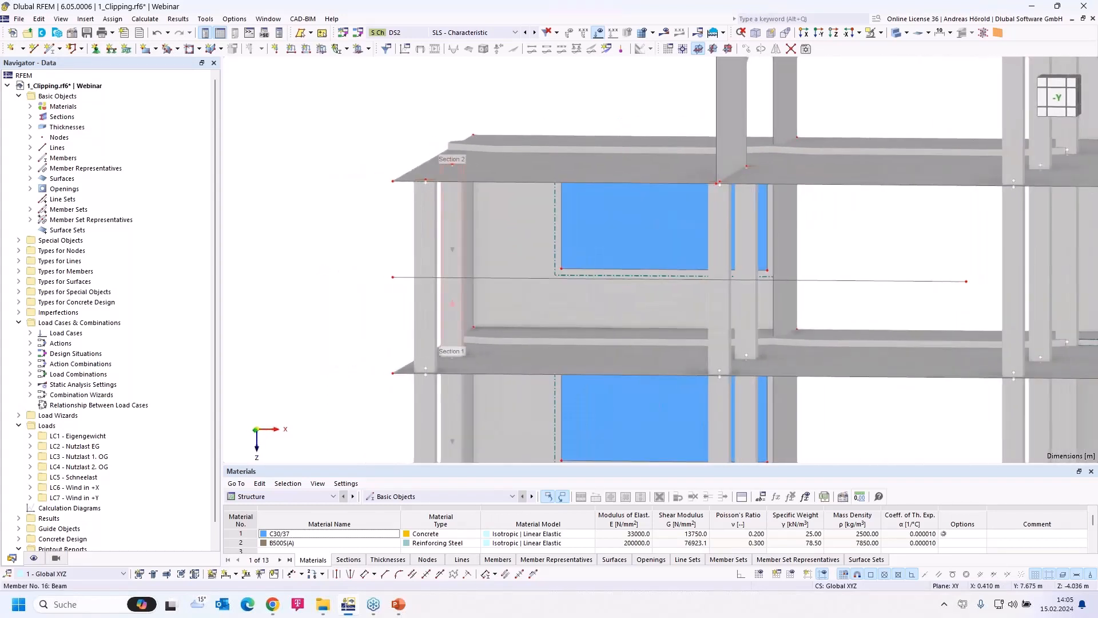
left_click(375, 575)
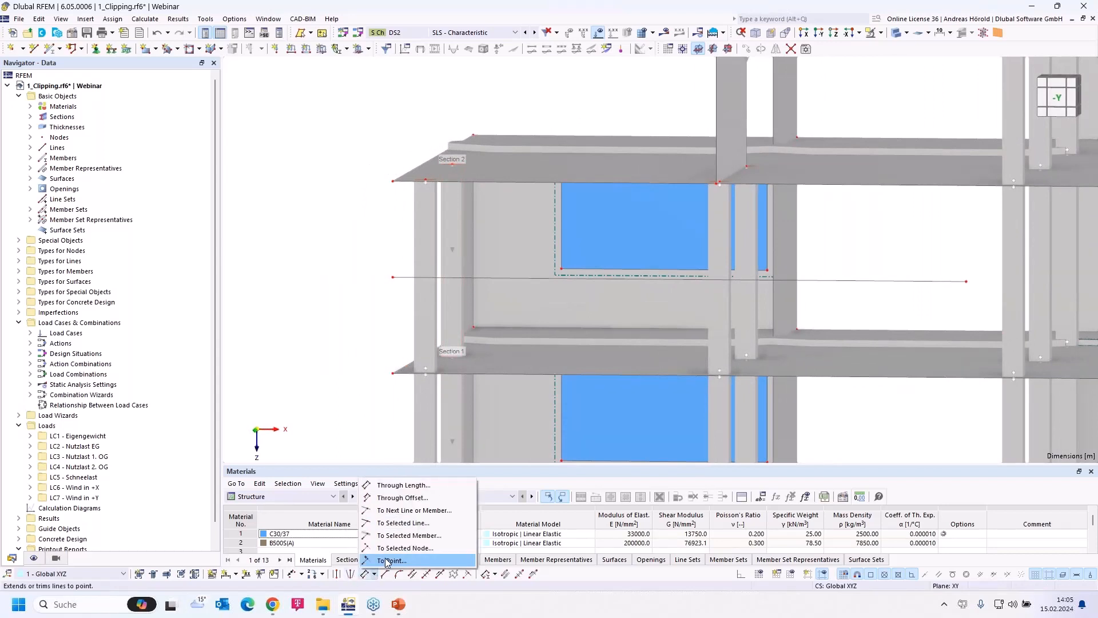
left_click(388, 563)
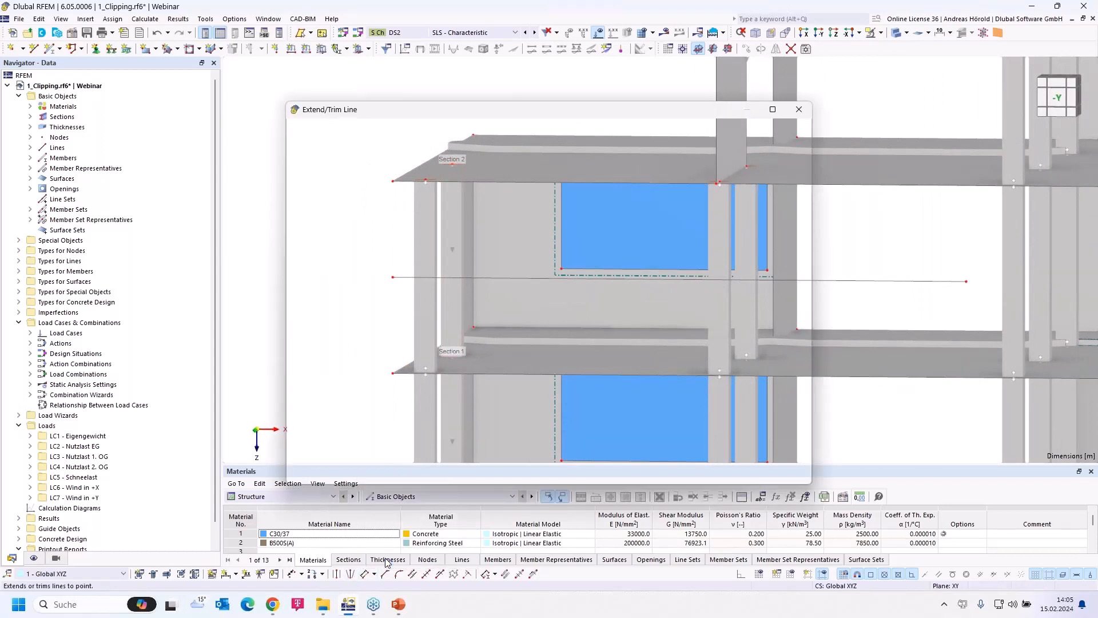
left_click(394, 278)
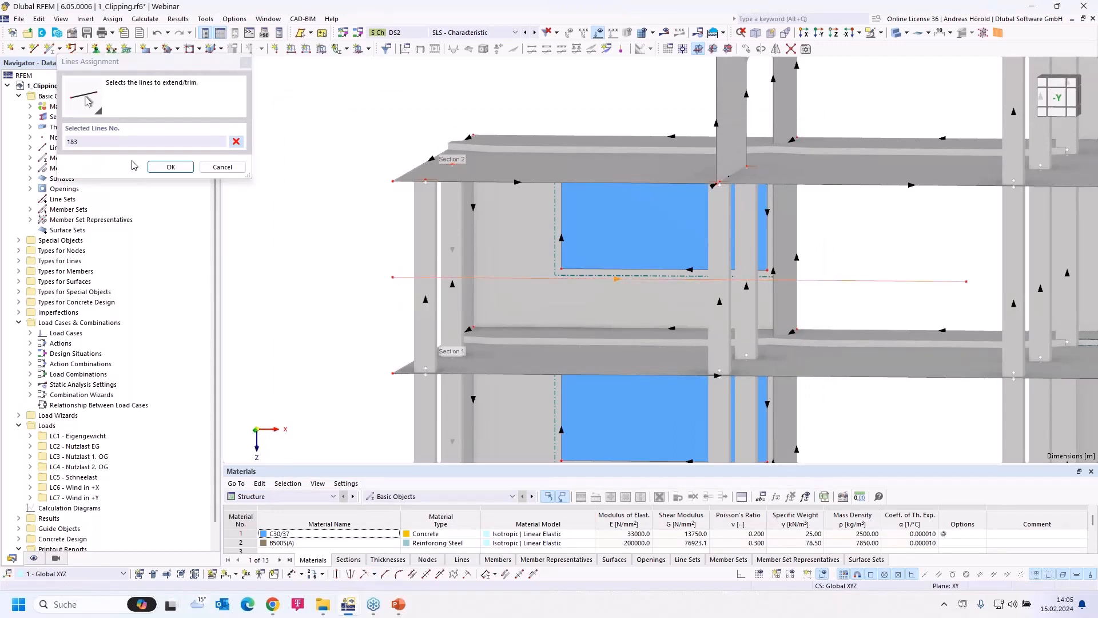
left_click(169, 166)
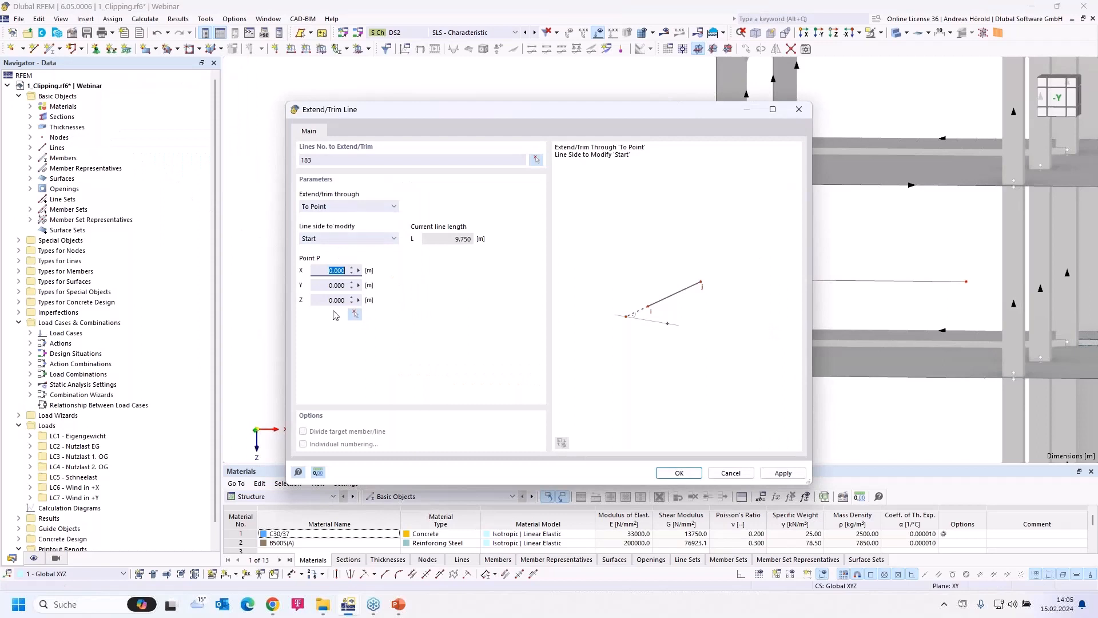
left_click(354, 313)
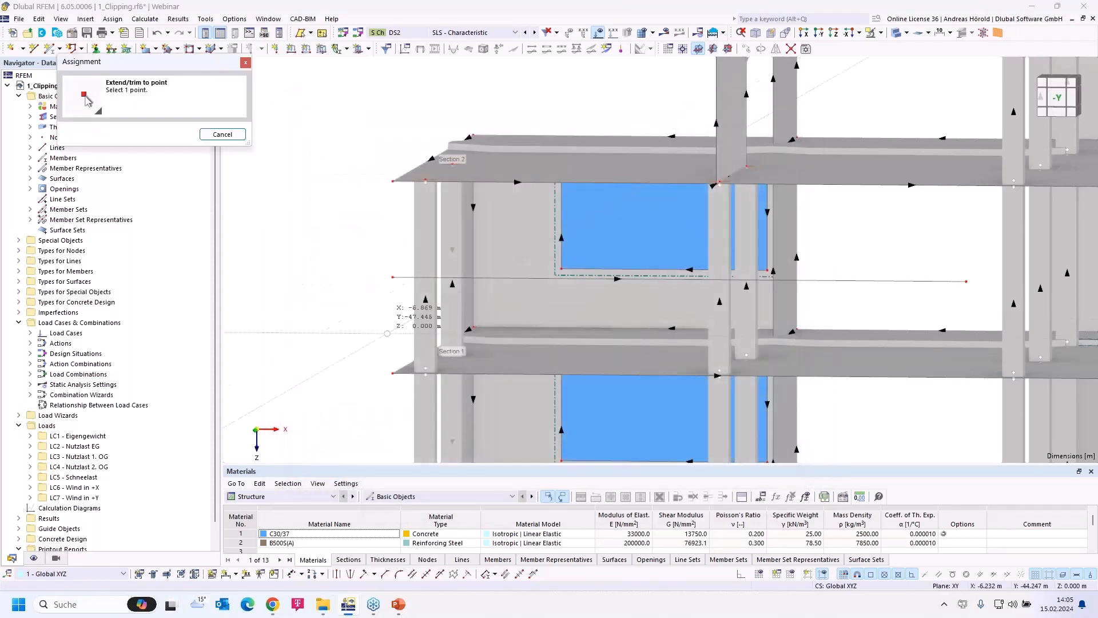
left_click(425, 370)
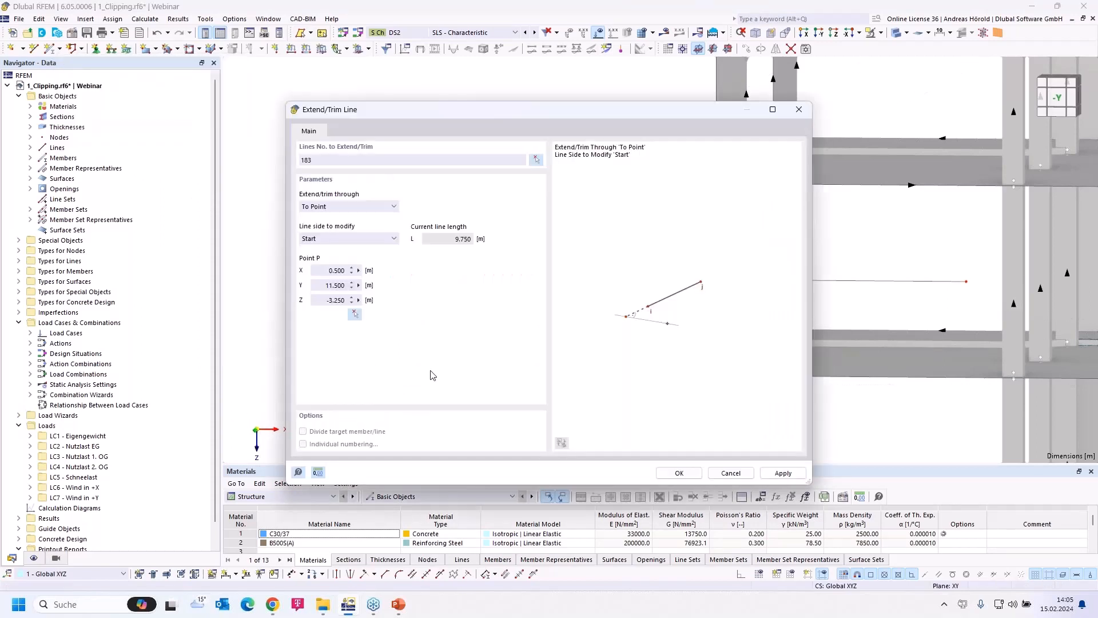
left_click(675, 471)
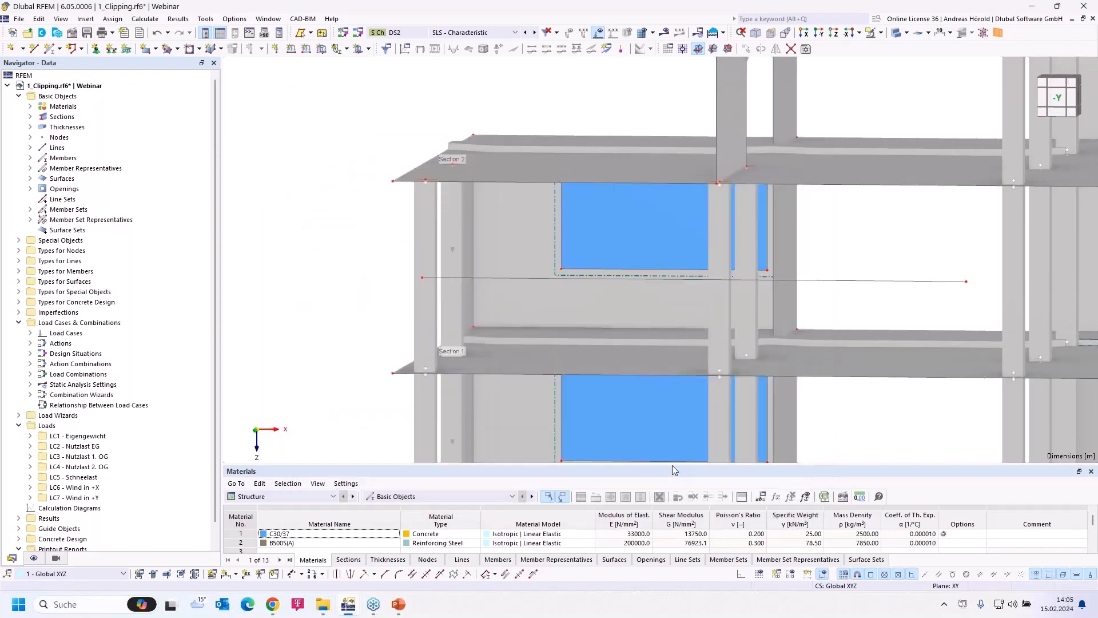
Round the front corner of the first-floor slab with a 0.5 m radius, cutting the lines and deleting the corner node, and undo the rounding
mouse_move(322, 319)
middle_mouse_down("ctrl")
mouse_move(336, 320)
mouse_move(332, 330)
middle_mouse_up("ctrl")
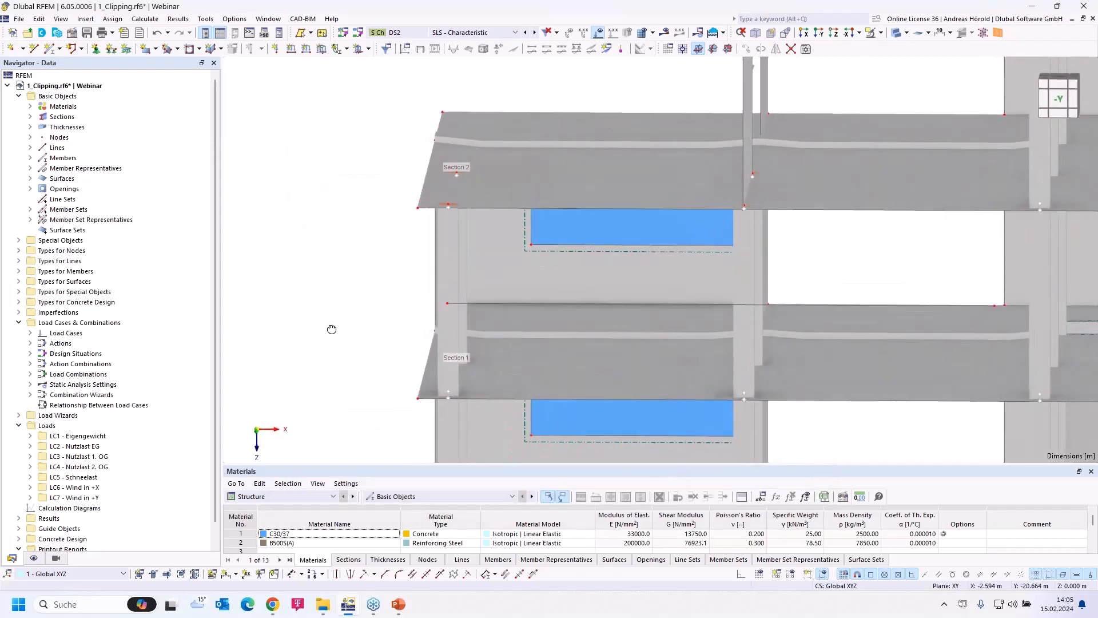
scroll(376, 379, "up", 4)
middle_click_drag(369, 309, 332, 217)
scroll(318, 197, "down", 2)
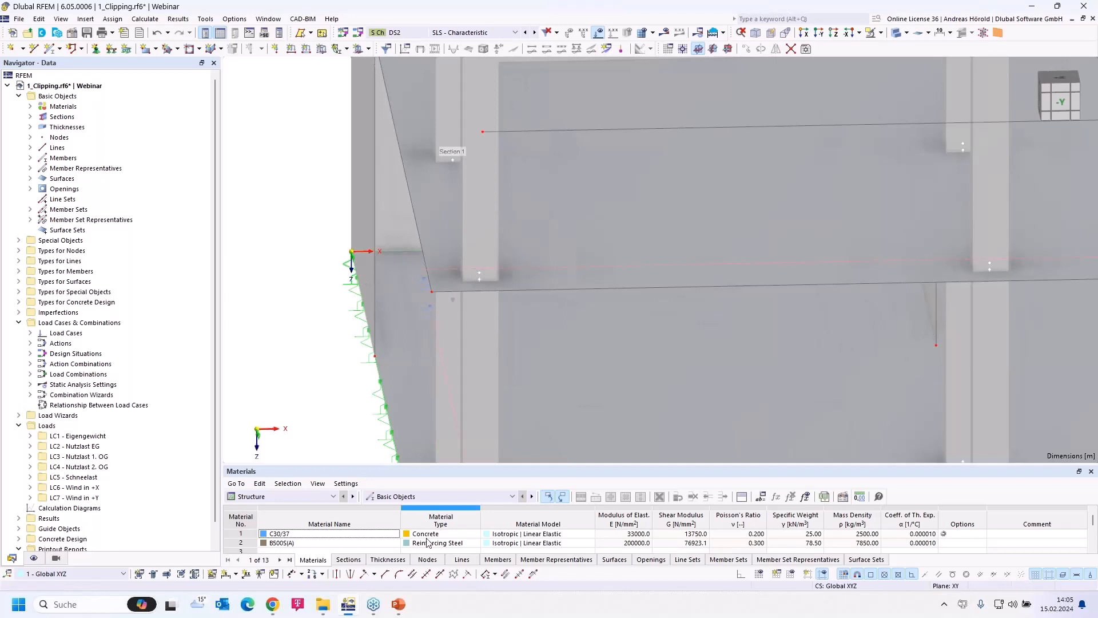
left_click(399, 575)
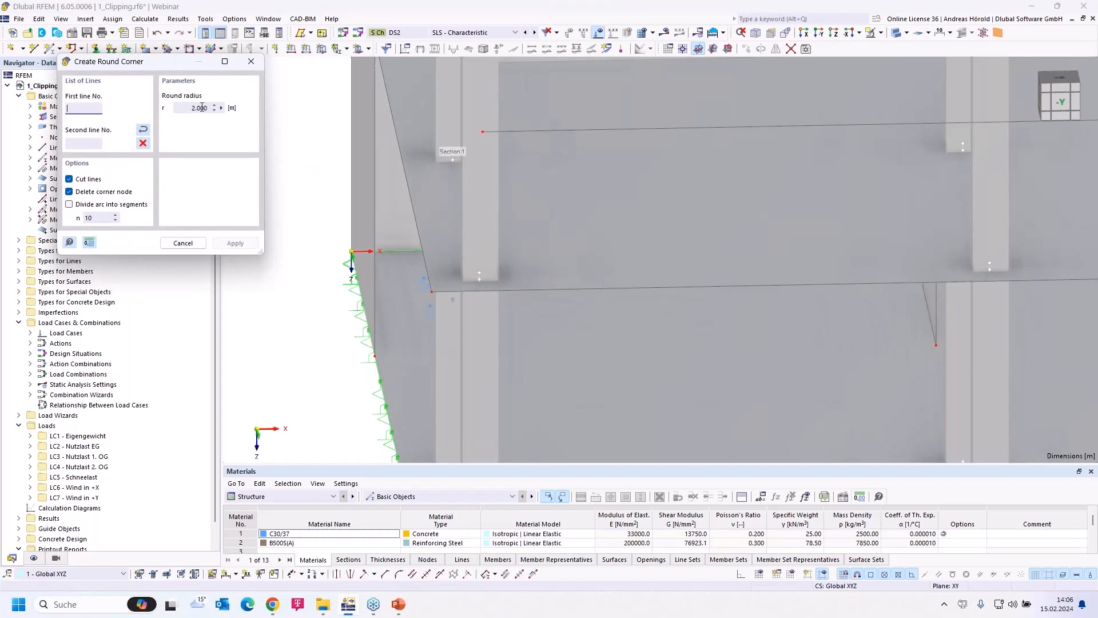
left_click_drag(188, 108, 220, 107)
key("BackSpace")
type(",5")
left_click(425, 277)
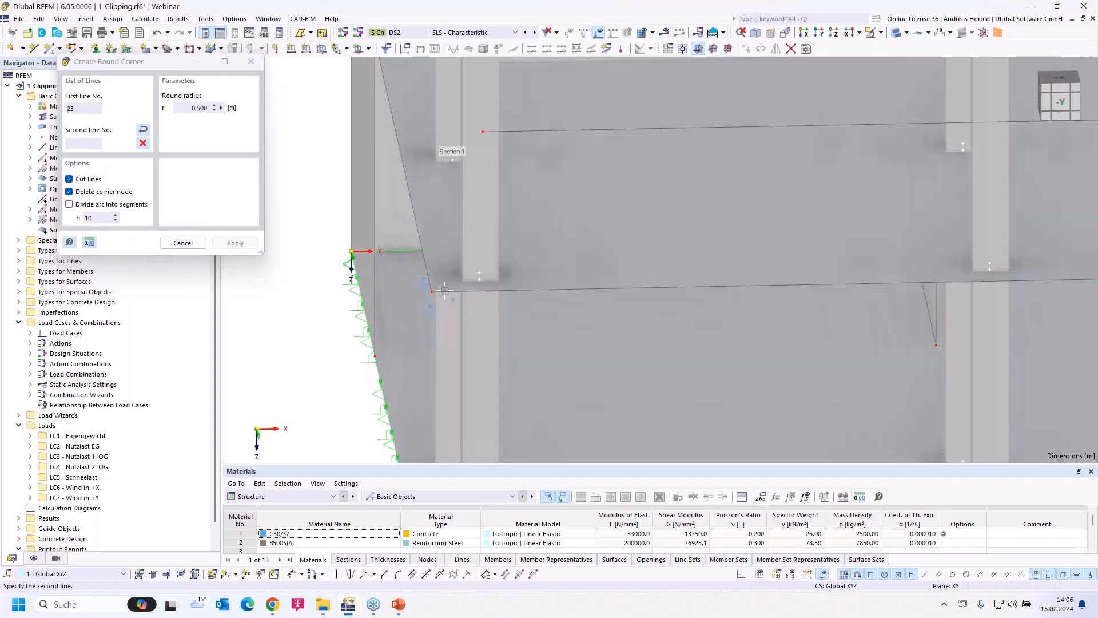
left_click(472, 292)
key("Escape")
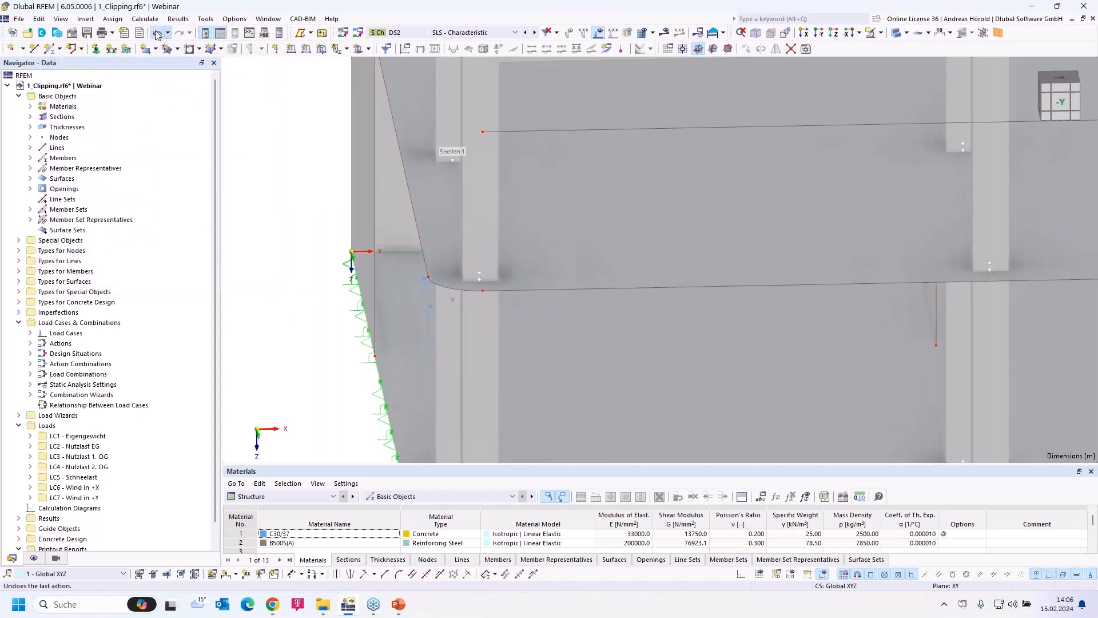
left_click(156, 33)
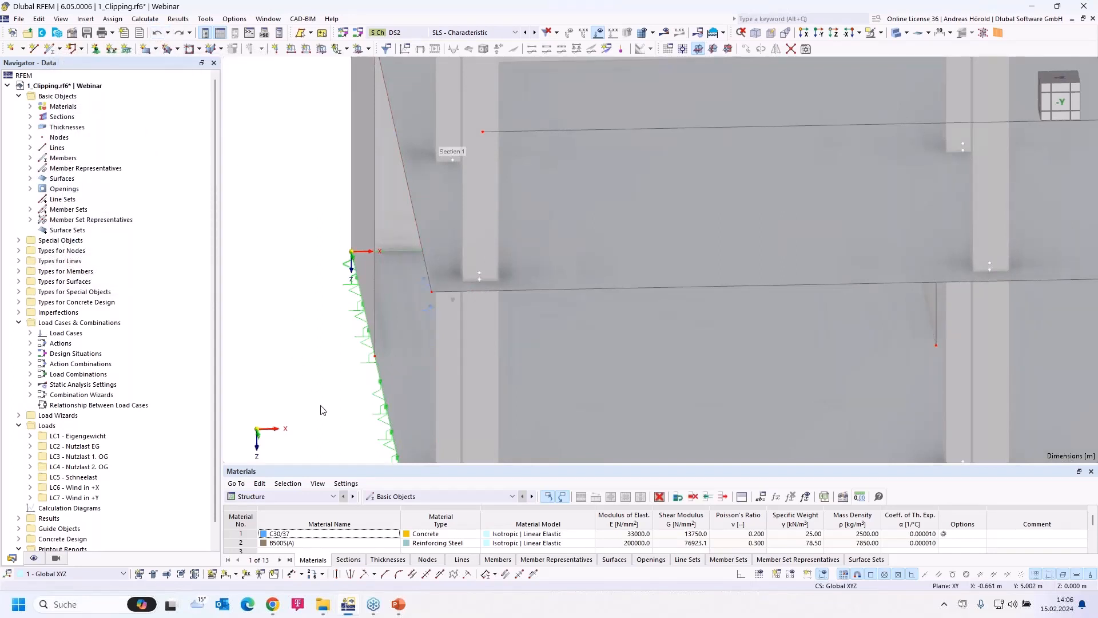
scroll(321, 407, "down", 2)
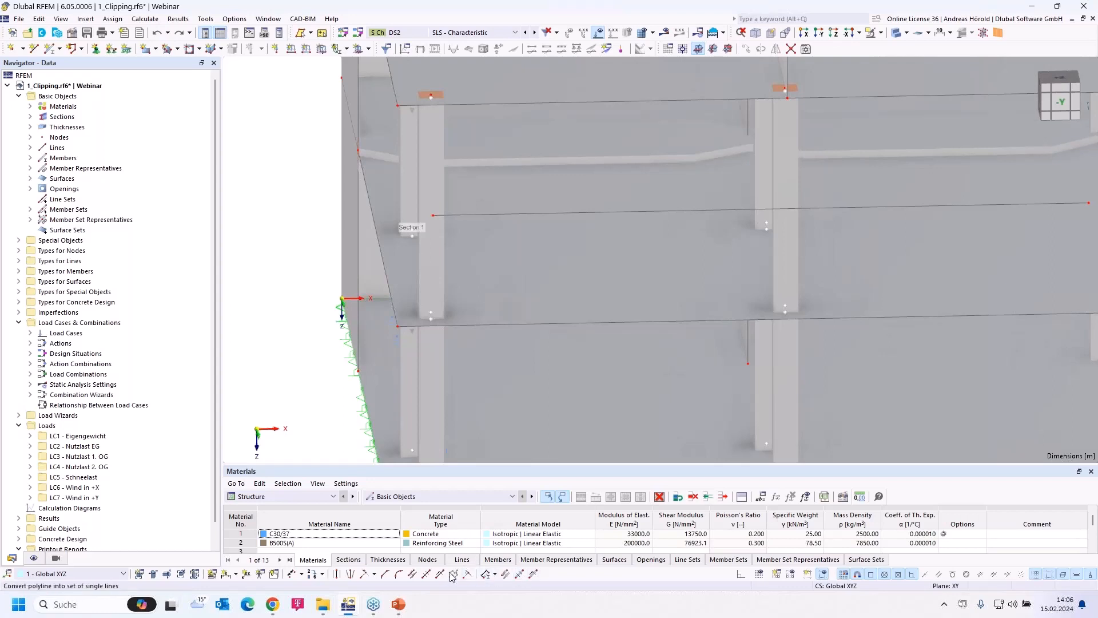
left_click(496, 575)
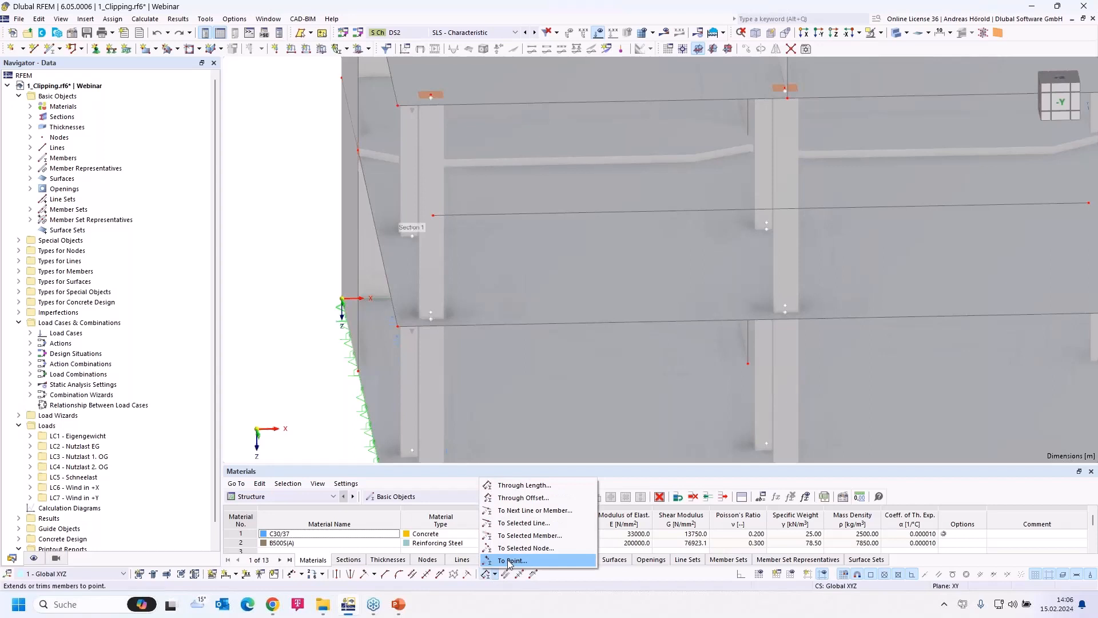
left_click(571, 575)
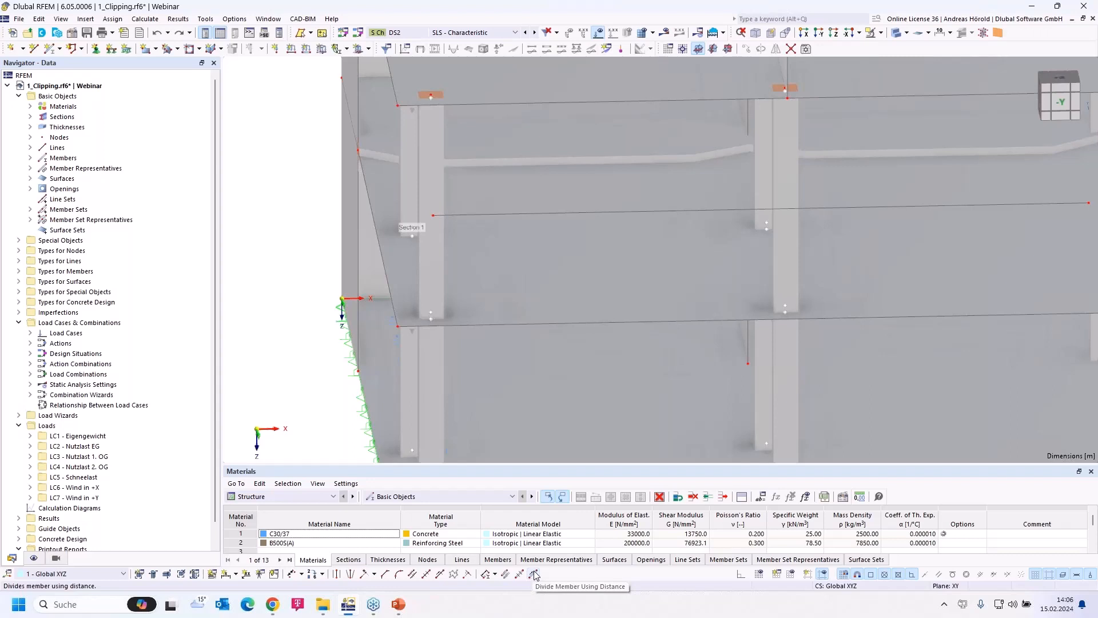
Review the work plane's grid and snap settings without changing them
left_click(760, 575)
scroll(619, 418, "down", 5)
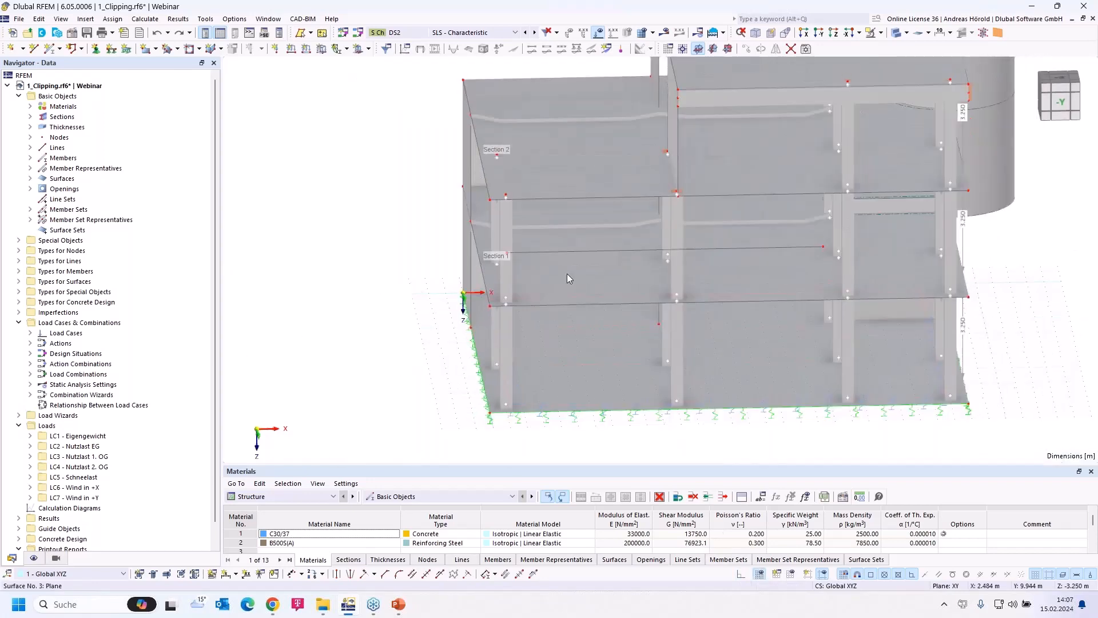
right_click(759, 574)
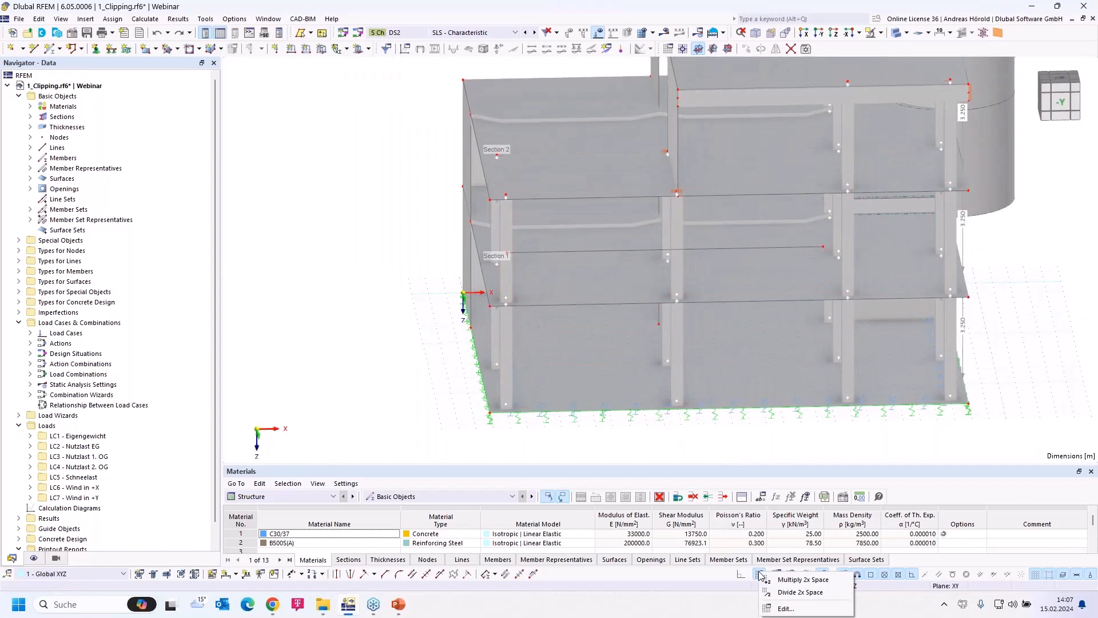
left_click(791, 608)
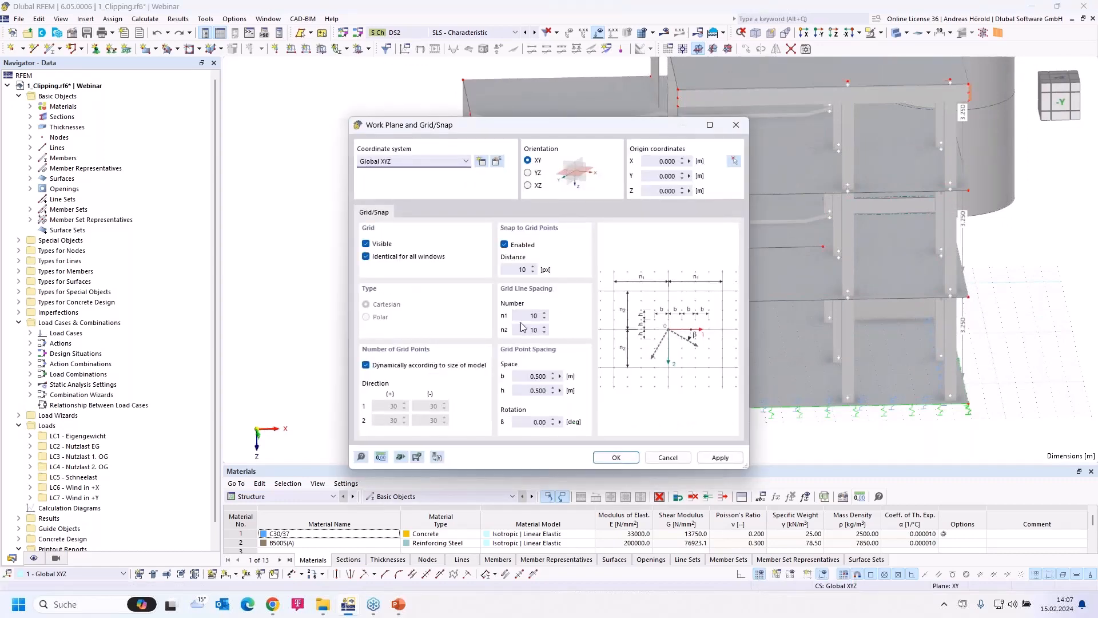
left_click(668, 457)
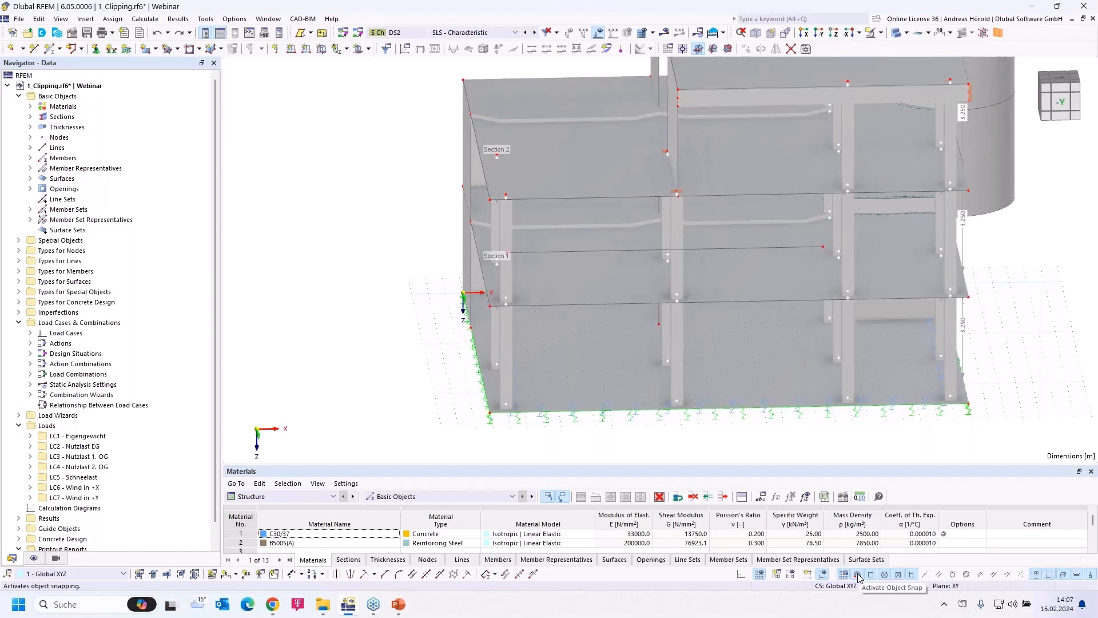
Switch object snapping off and on again, and view the list of available coordinate systems
left_click(858, 574)
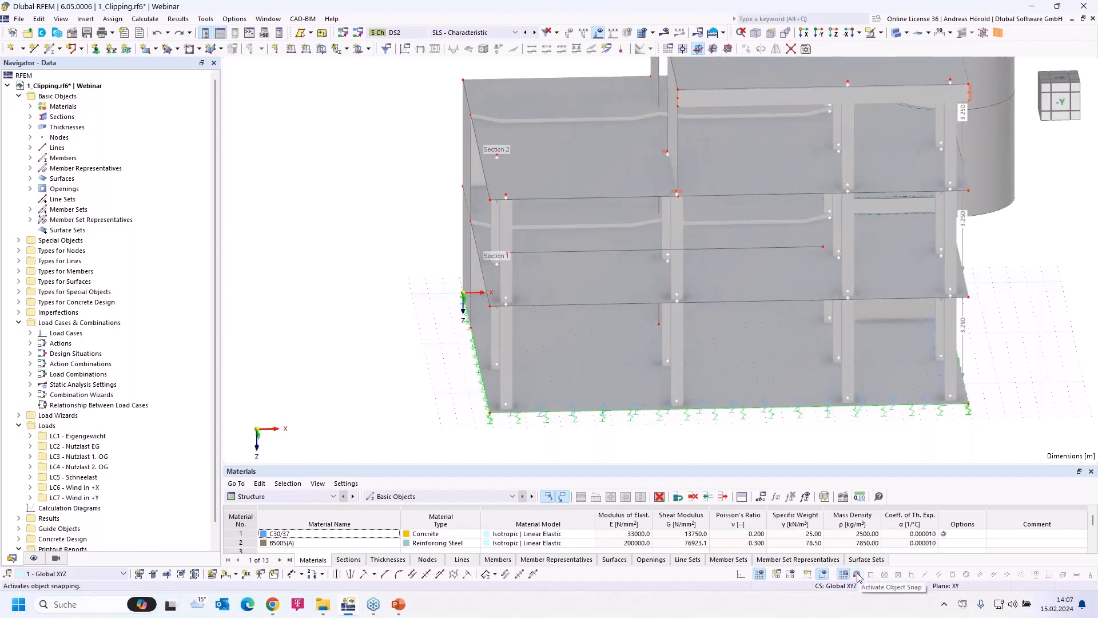
left_click(858, 574)
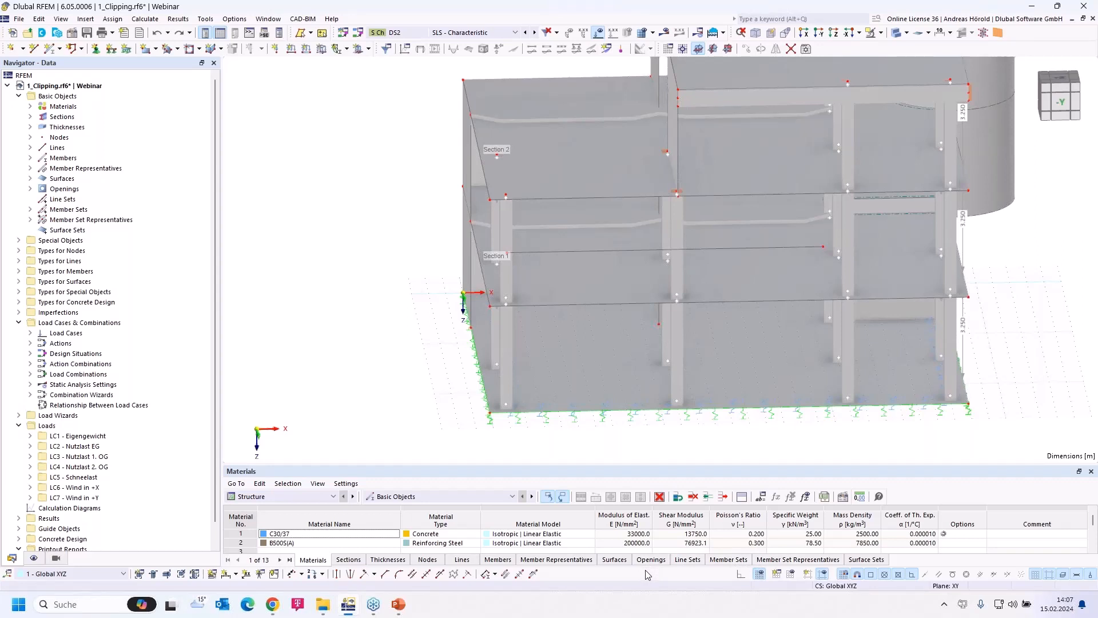
left_click(841, 589)
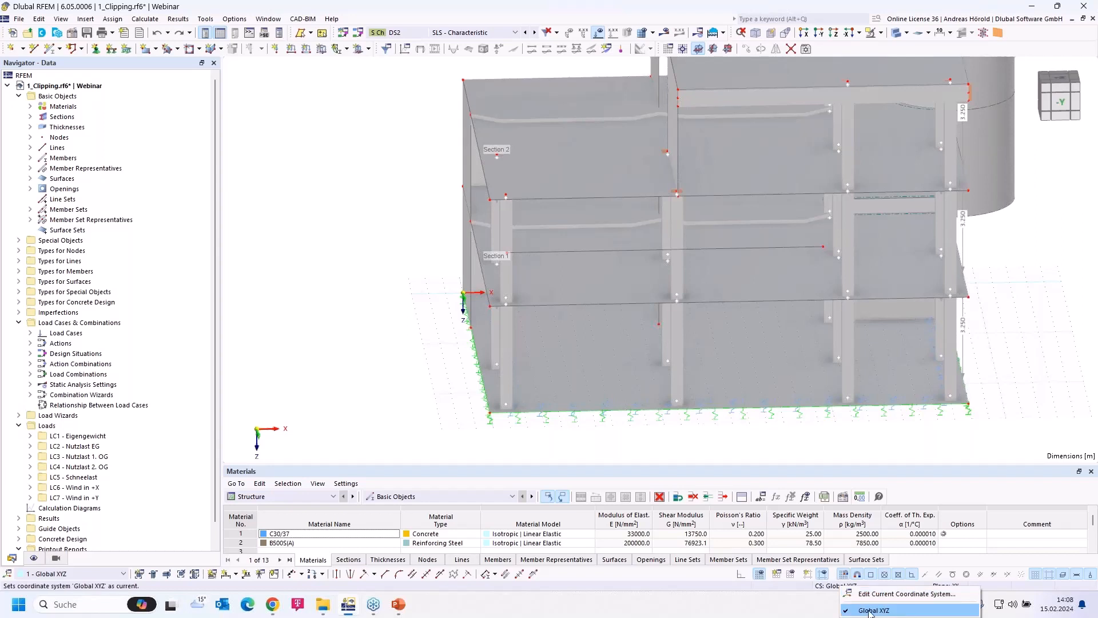
left_click(1018, 589)
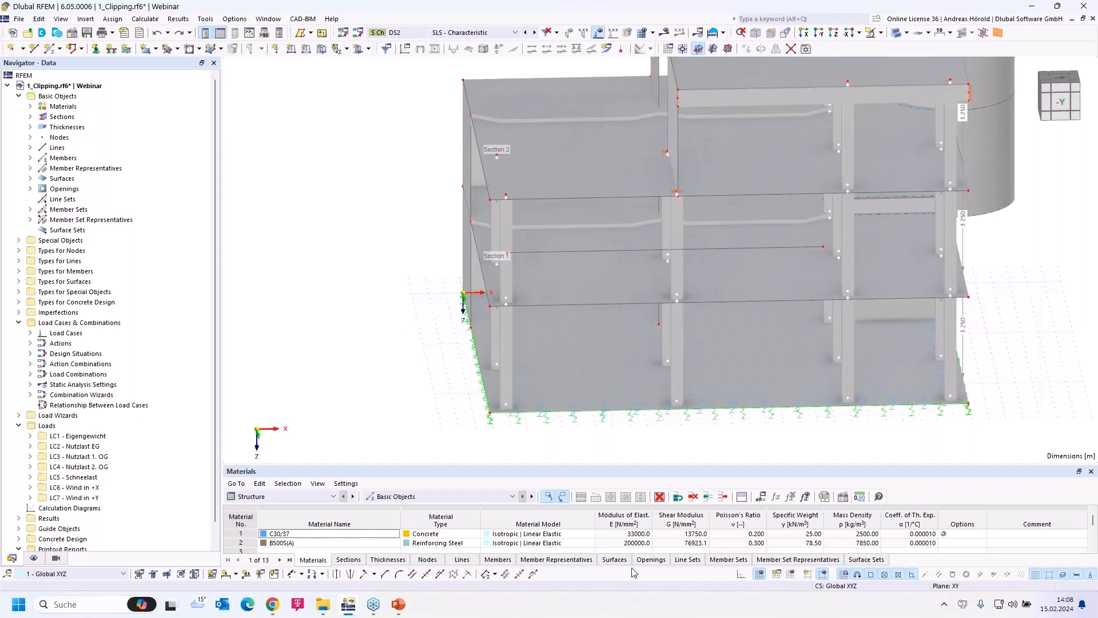
left_click(742, 576)
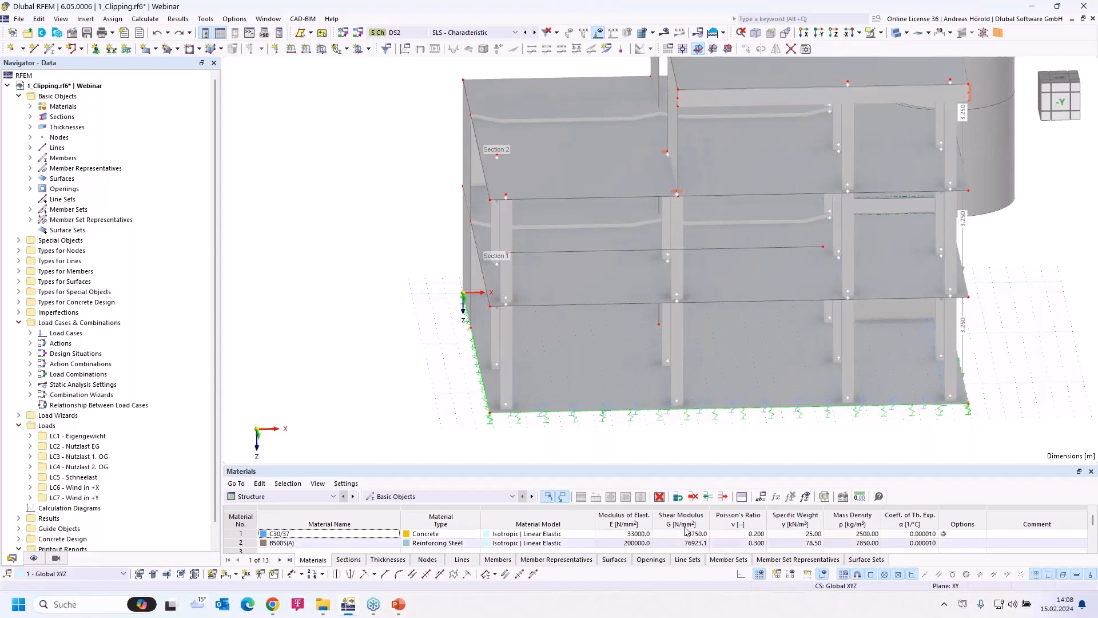
Turn off the dynamic number of grid points for the work plane and set 200 points in each positive and negative direction
middle_click_drag(400, 397, 555, 423)
scroll(589, 407, "down", 2)
scroll(554, 423, "up", 3)
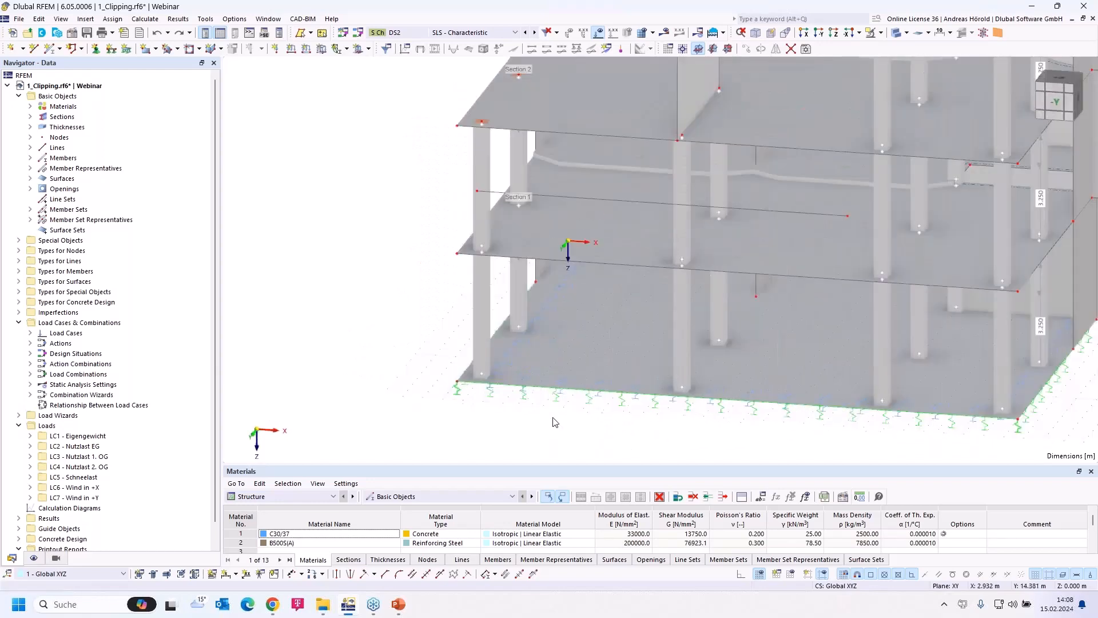
scroll(659, 410, "up", 4)
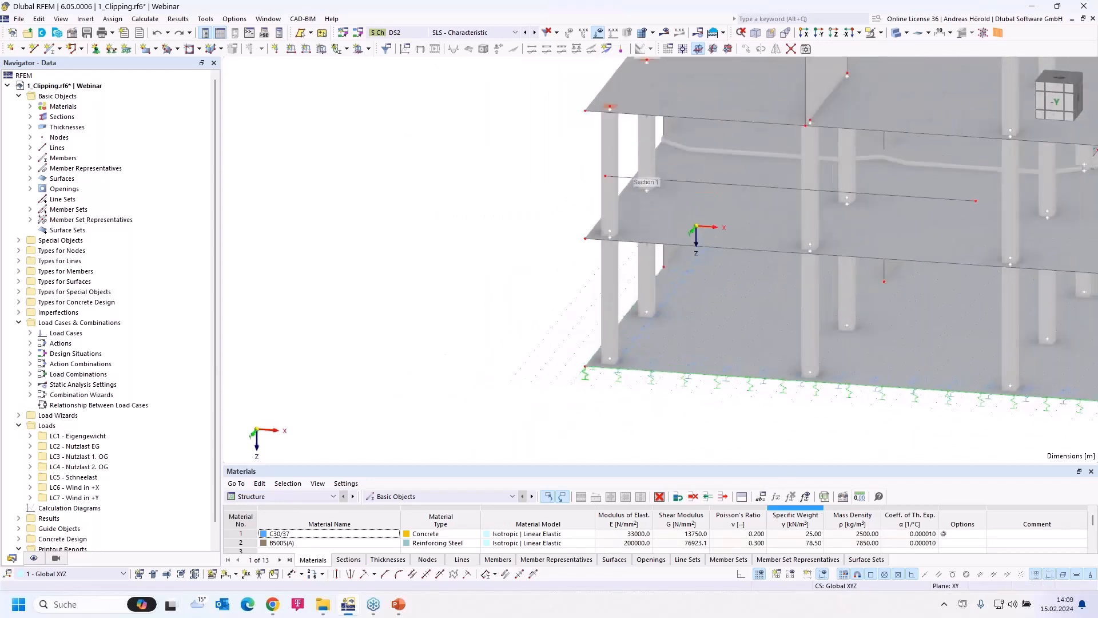
right_click(759, 573)
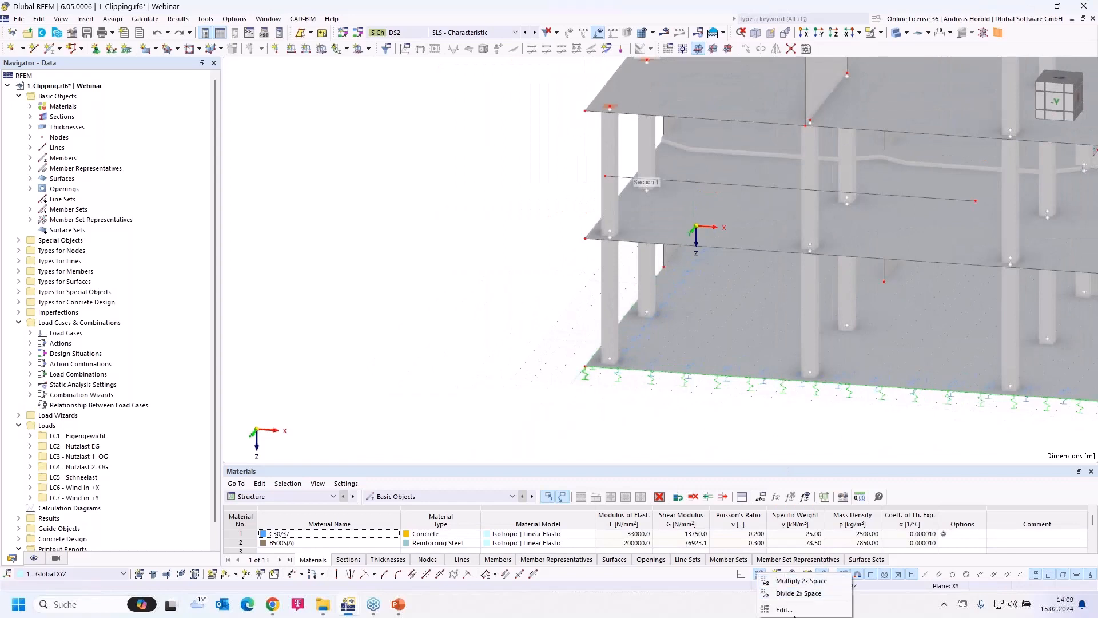
left_click(788, 609)
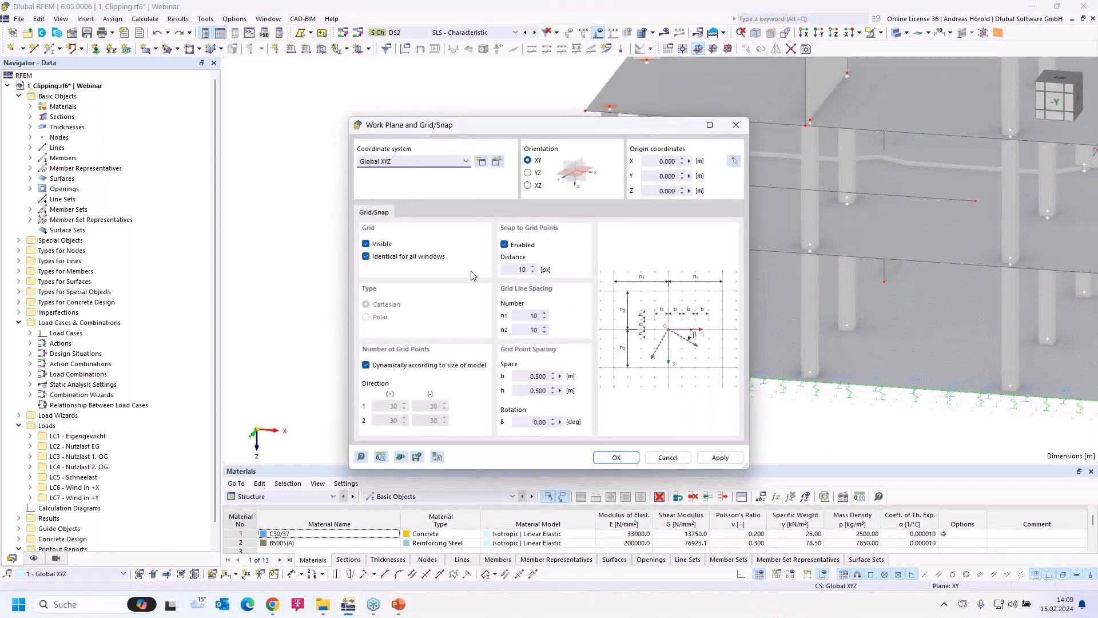
left_click(366, 365)
double_click(394, 406)
type("200")
key("Tab")
type("200")
key("Tab")
type("200")
key("Tab")
type("200")
Set the grid point spacing b and h to 0.1 m and accept the grid settings
left_click_drag(538, 376, 558, 389)
type("11")
left_click(541, 375)
left_click(616, 458)
left_click(616, 458)
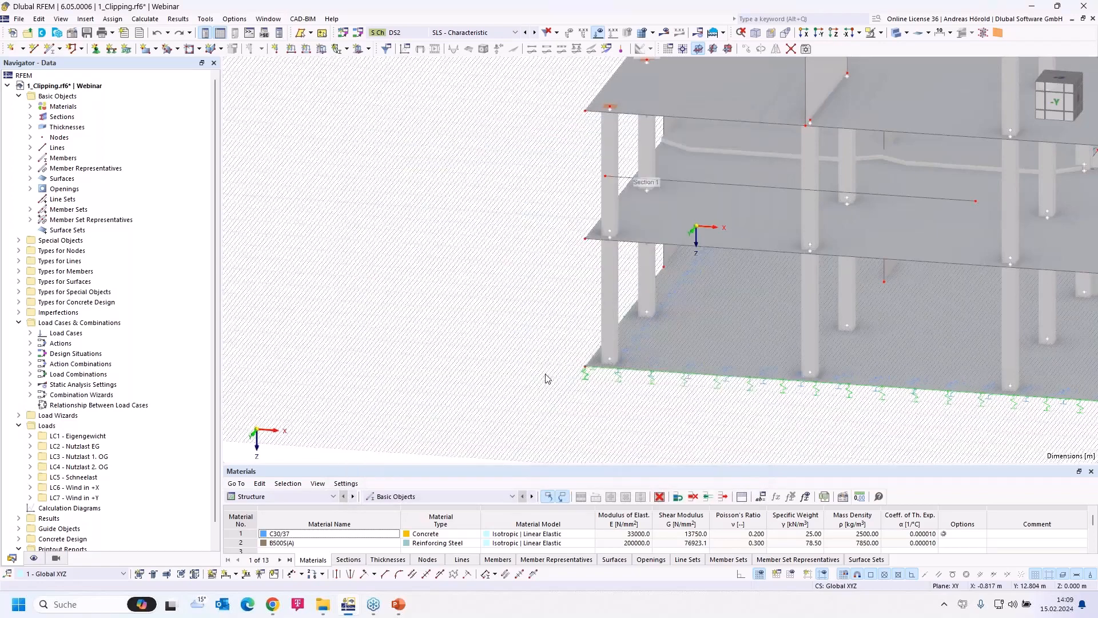
Draw a single line on the work plane from the ground slab's front corner outward to a free grid point beside the building
scroll(544, 375, "up", 6)
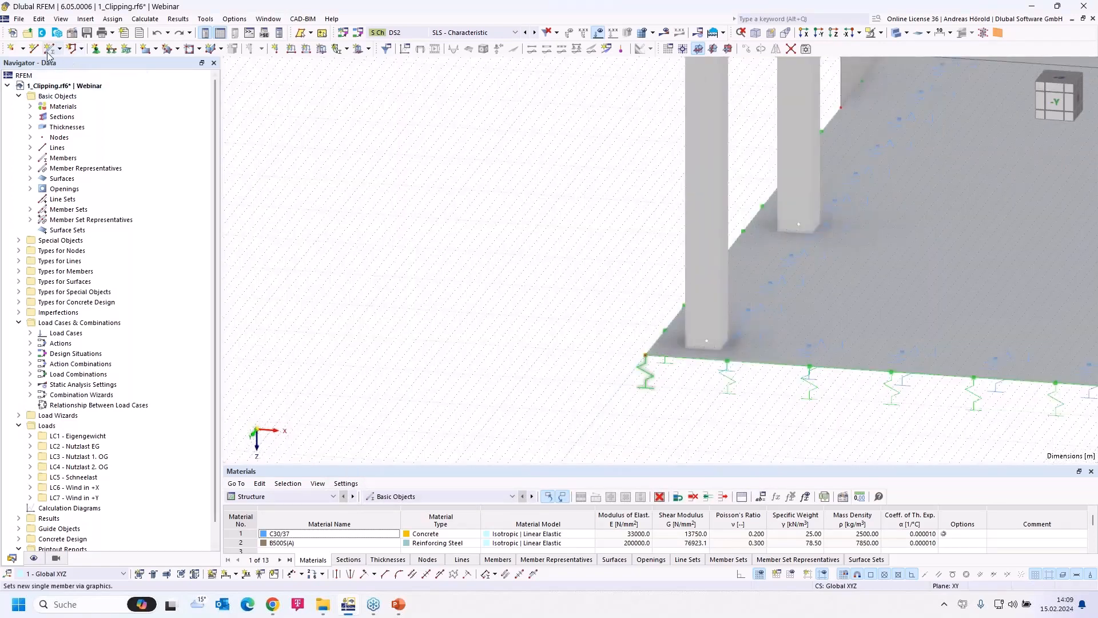
left_click(35, 49)
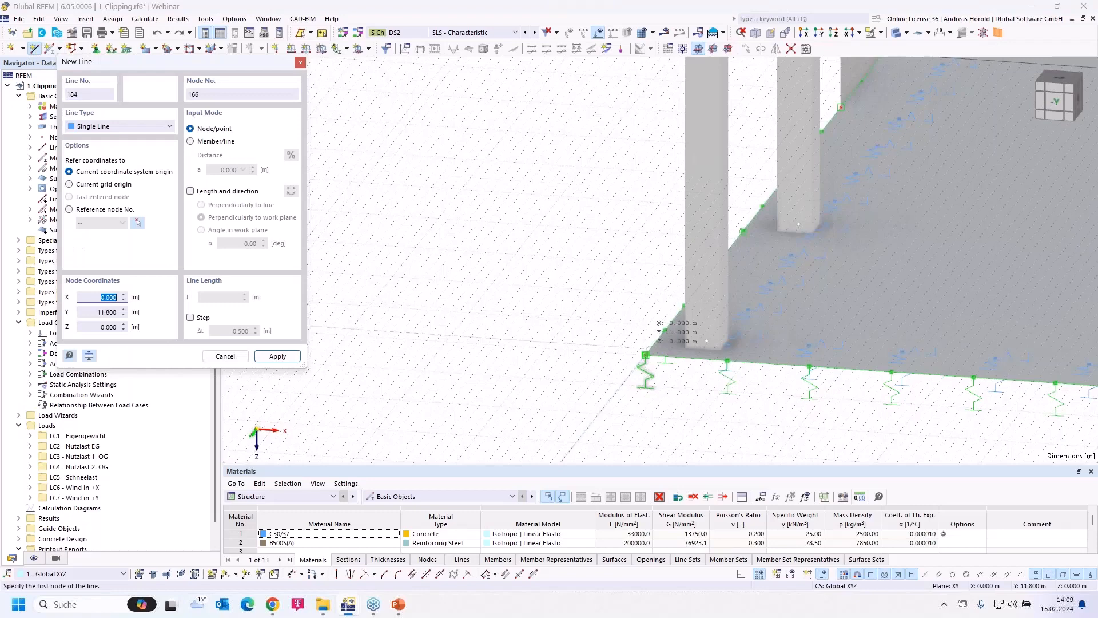
left_click(645, 355)
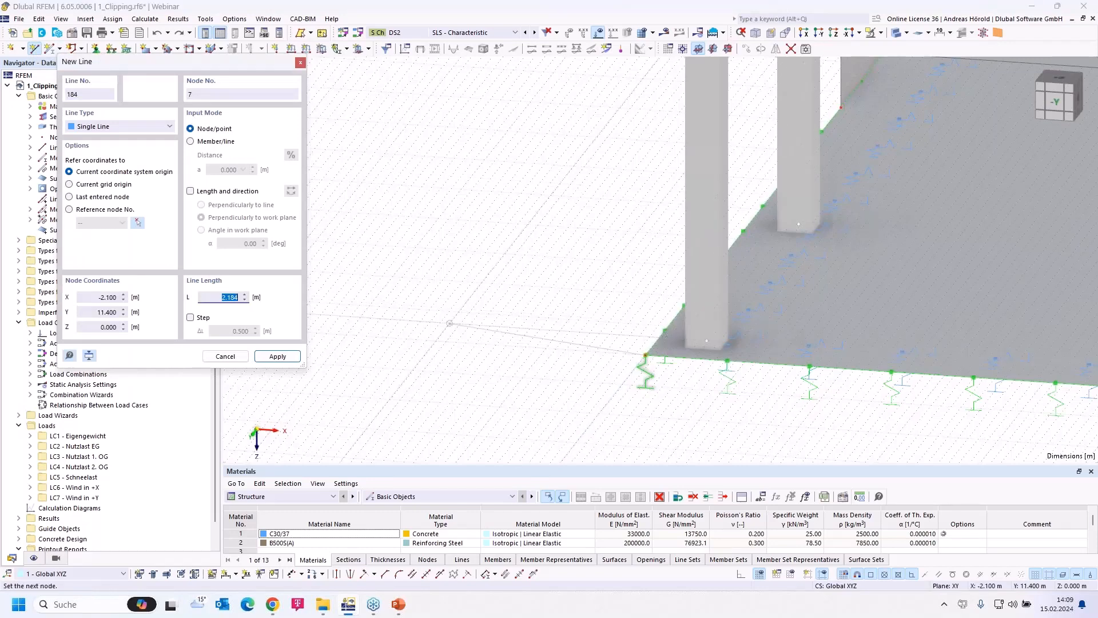
scroll(430, 322, "down", 1)
scroll(386, 326, "up", 2)
left_click(371, 342)
middle_click_drag(371, 342, 387, 405, "ctrl")
scroll(385, 398, "down", 3)
scroll(386, 398, "down", 1)
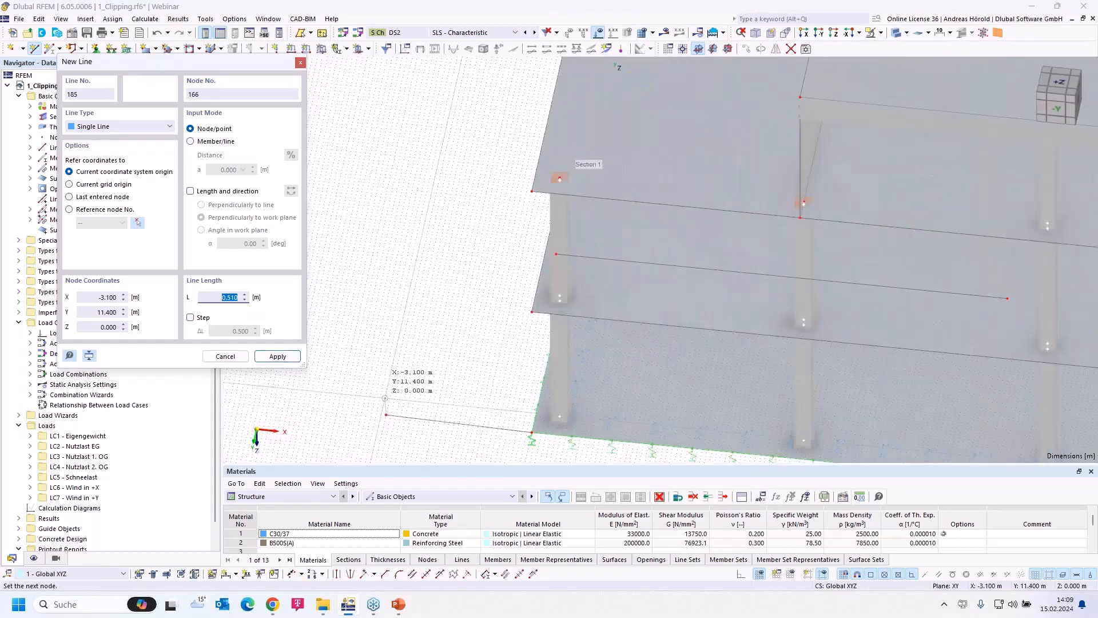
End the line command and undo the line drawn from the ground slab's corner
scroll(386, 414, "up", 5)
middle_click_drag(397, 380, 405, 241)
scroll(405, 240, "down", 2)
mouse_move(424, 324)
middle_mouse_down("ctrl")
mouse_move(441, 276)
mouse_move(483, 311)
mouse_move(461, 374)
middle_mouse_up("ctrl")
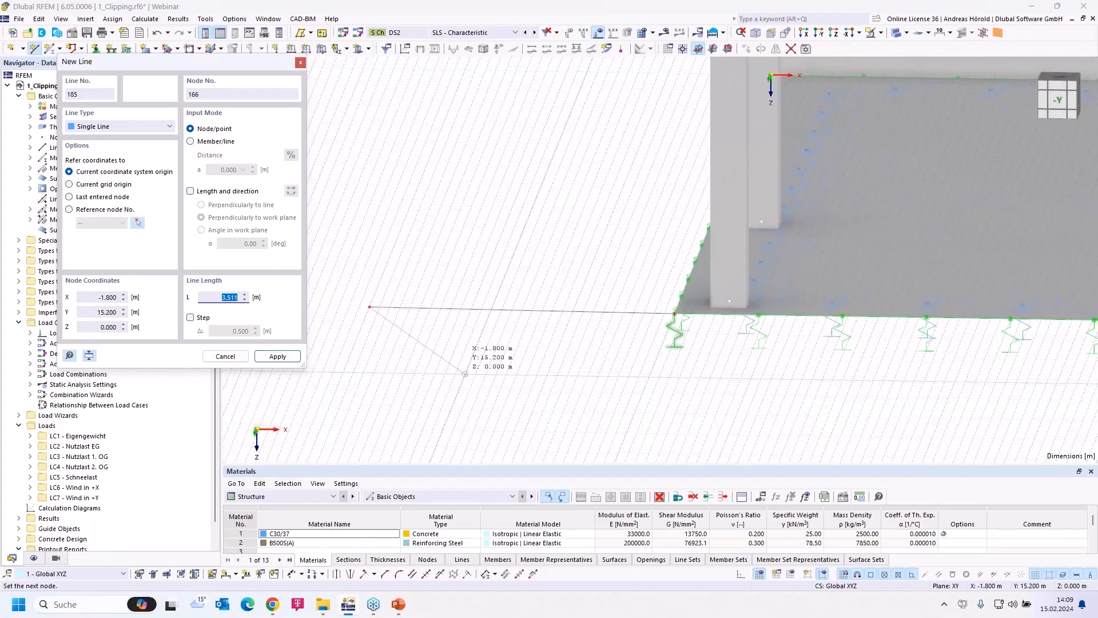
key("Escape")
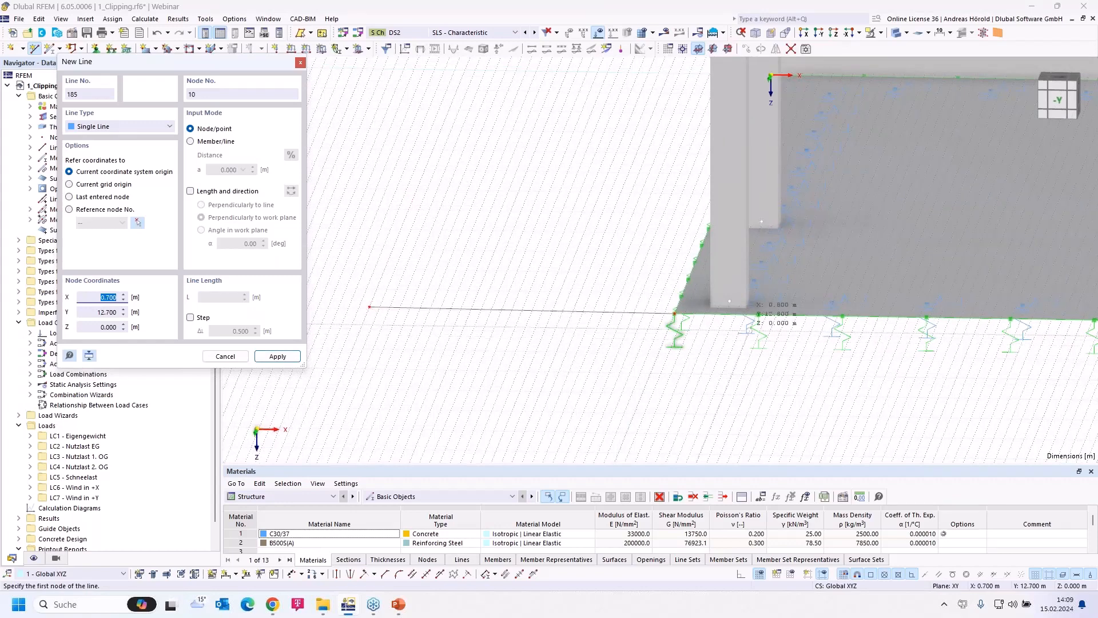
key("Escape")
left_click(156, 34)
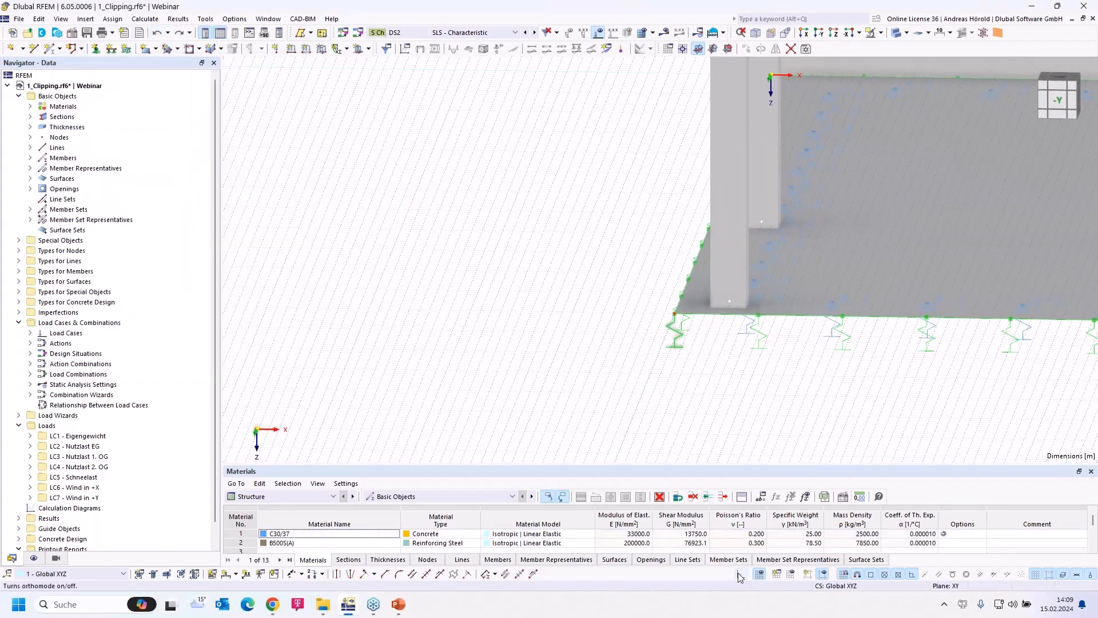
With ortho mode on, draw three connected lines from the ground slab's front corner: about 1.8 m outward, 4.6 m backward and 0.6 m inward
scroll(591, 320, "up", 3)
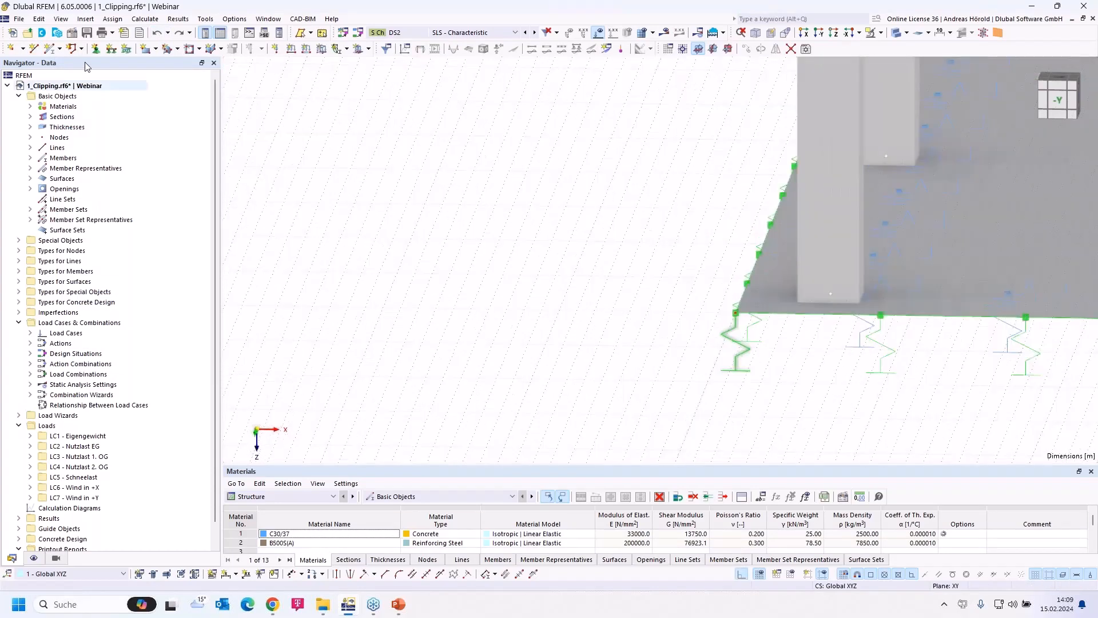
left_click(34, 49)
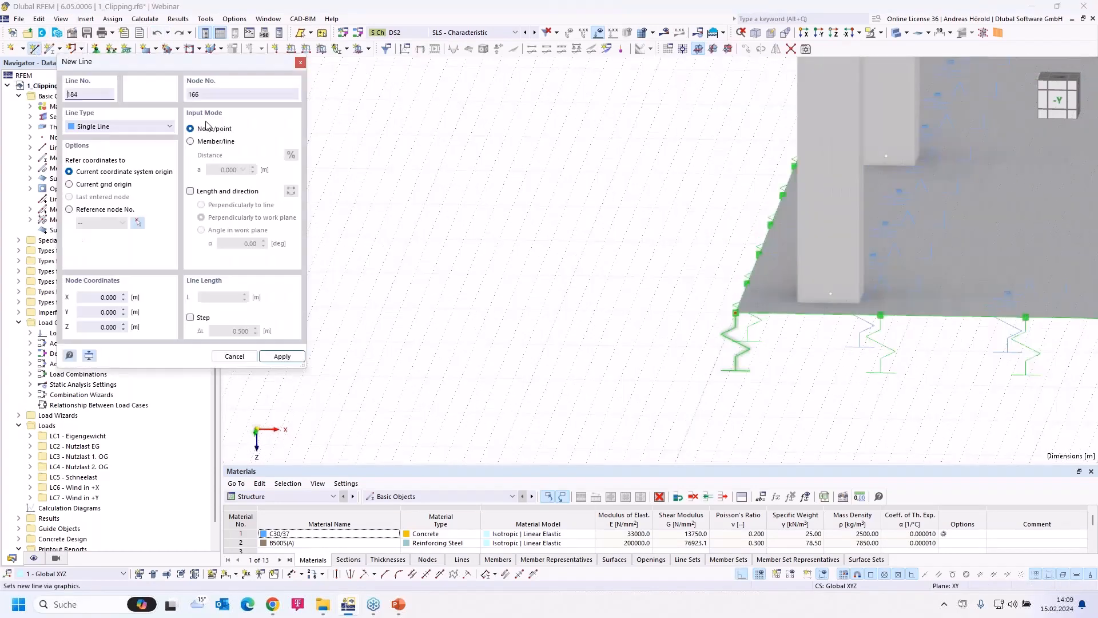
left_click(735, 313)
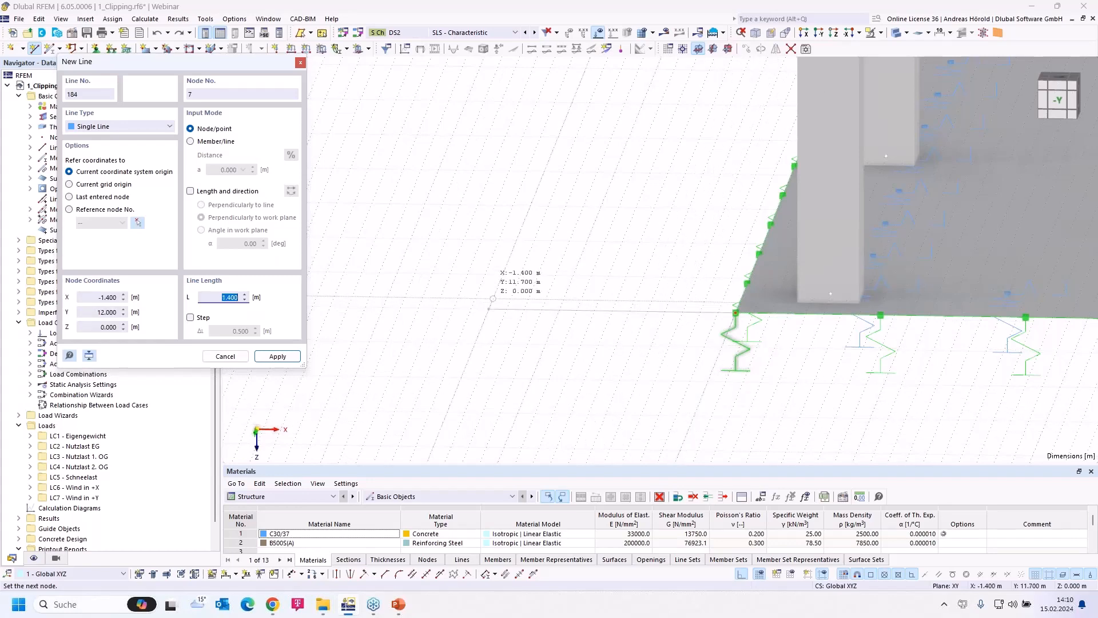
key("Return")
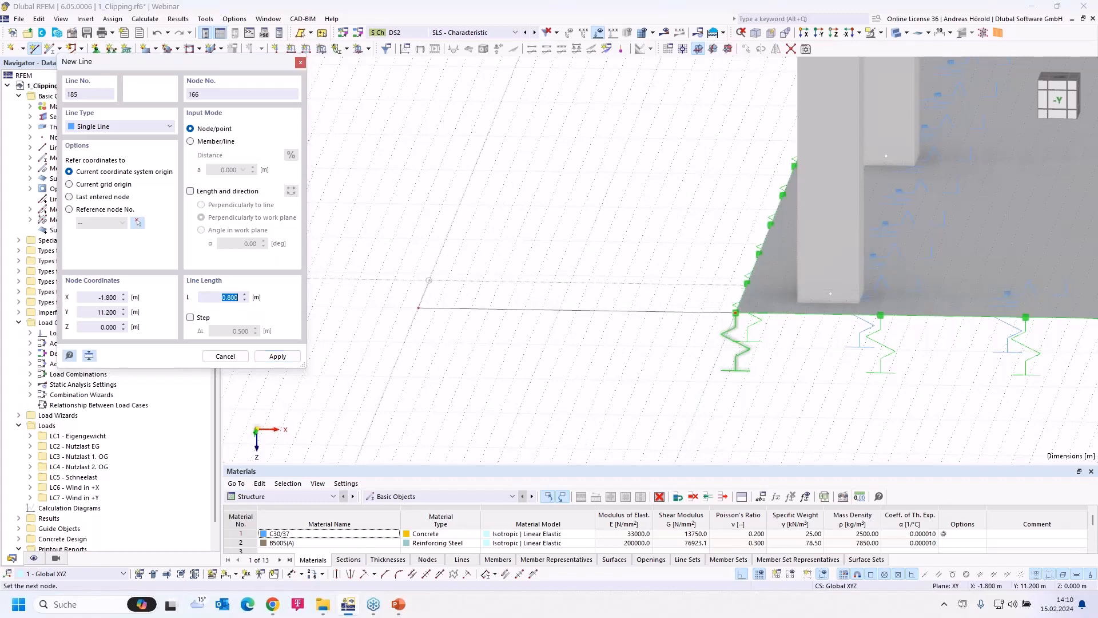
left_click(482, 149)
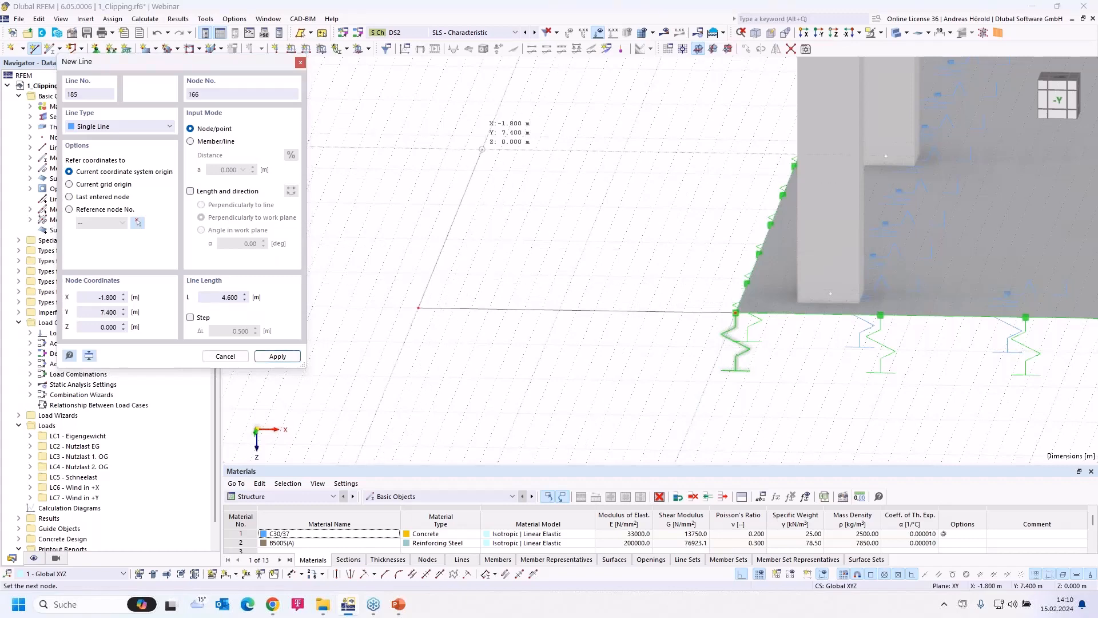
left_click(585, 154)
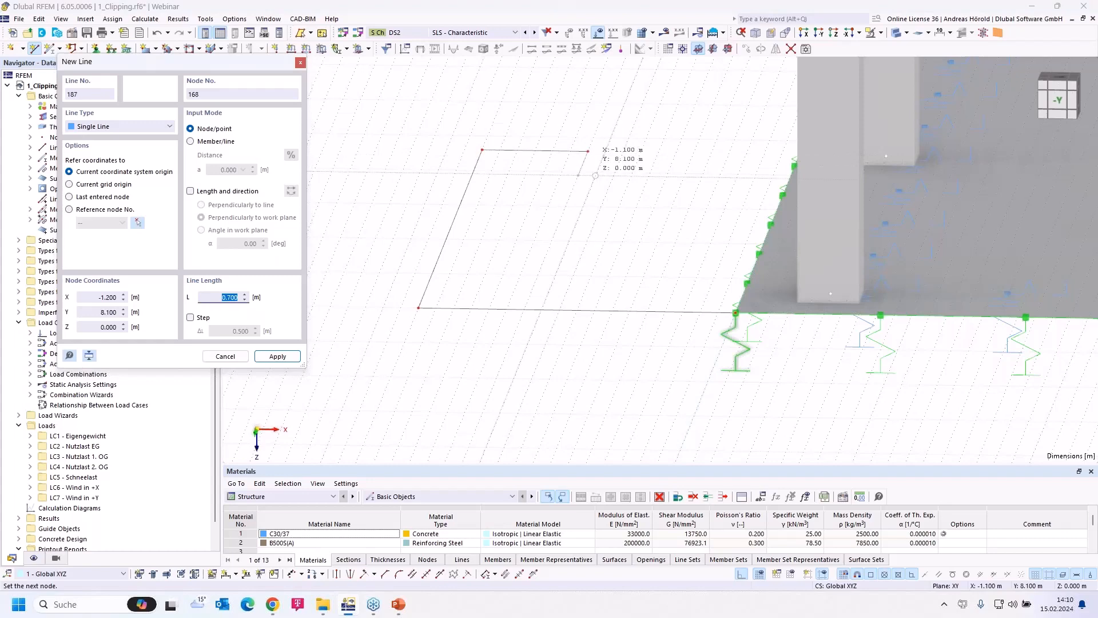
key("Escape")
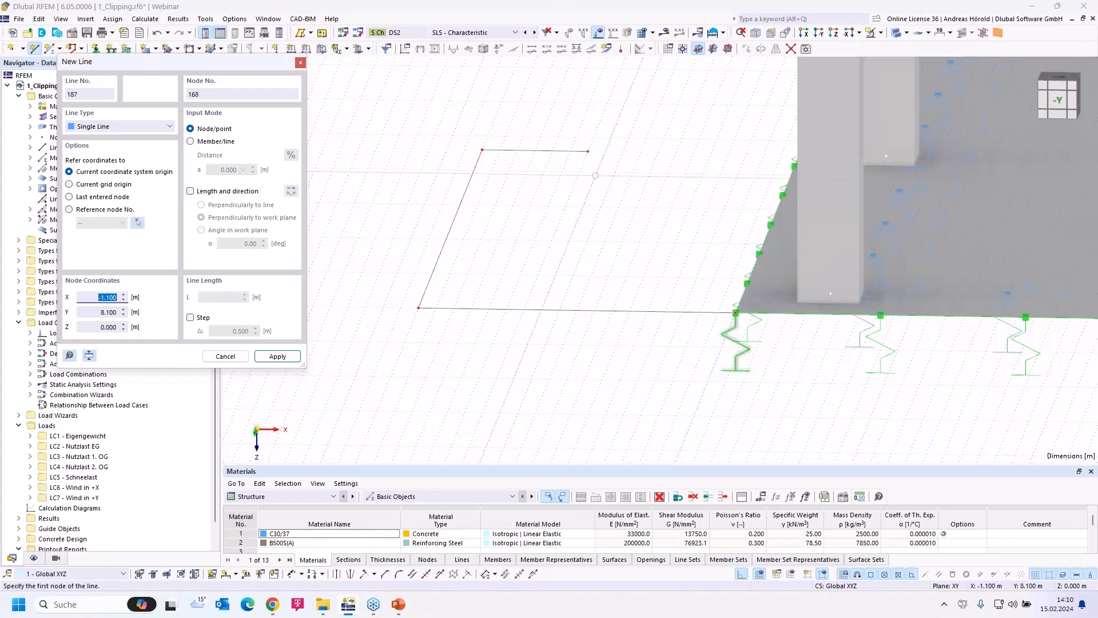
key("Escape")
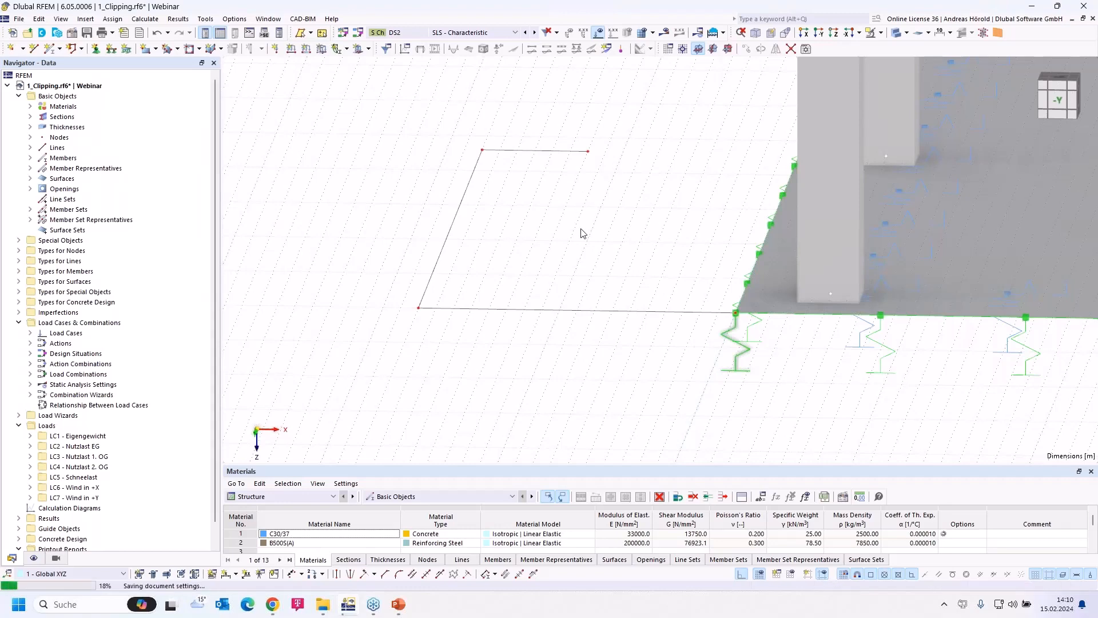
Examine the new lines beside the building and the whole model from different sides
scroll(582, 247, "down", 1)
scroll(582, 246, "down", 1)
middle_click_drag(565, 231, 578, 314)
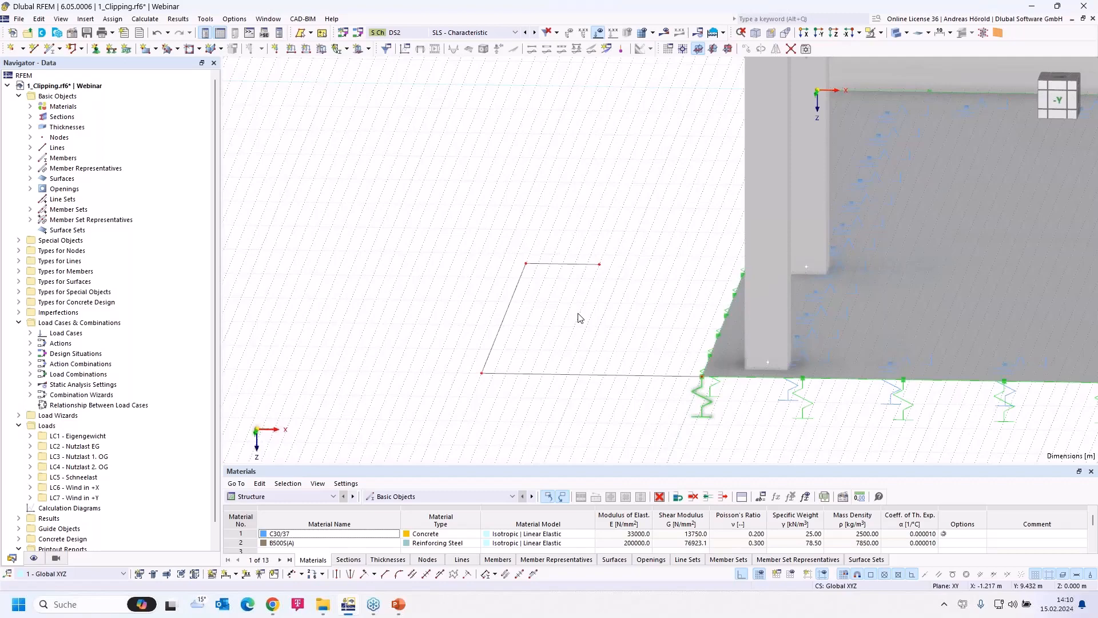
scroll(580, 318, "down", 4)
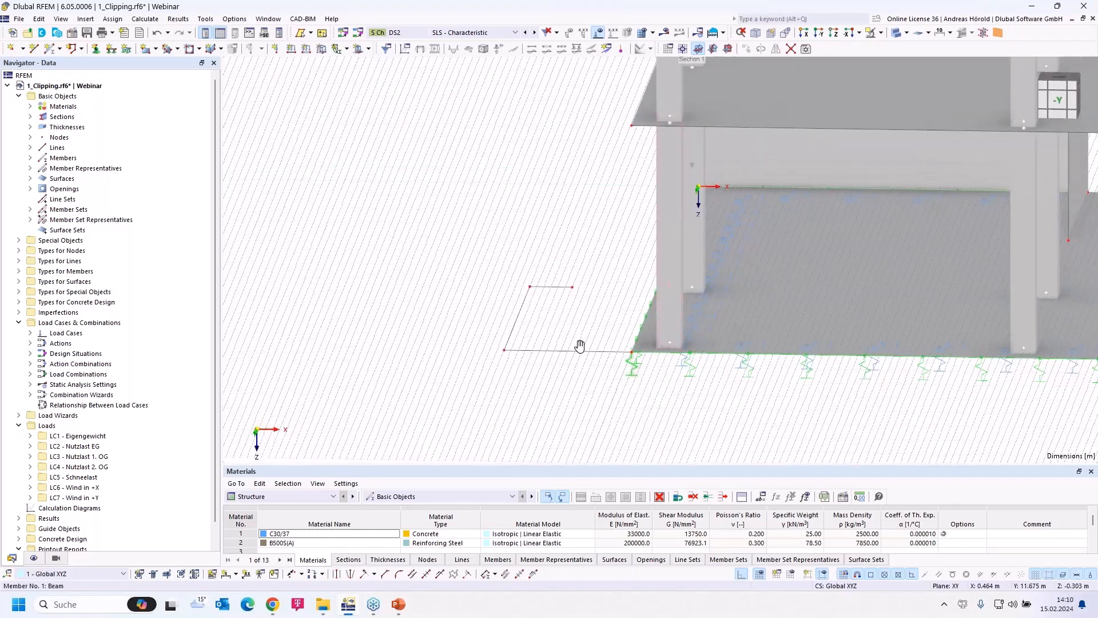
scroll(580, 346, "down", 4)
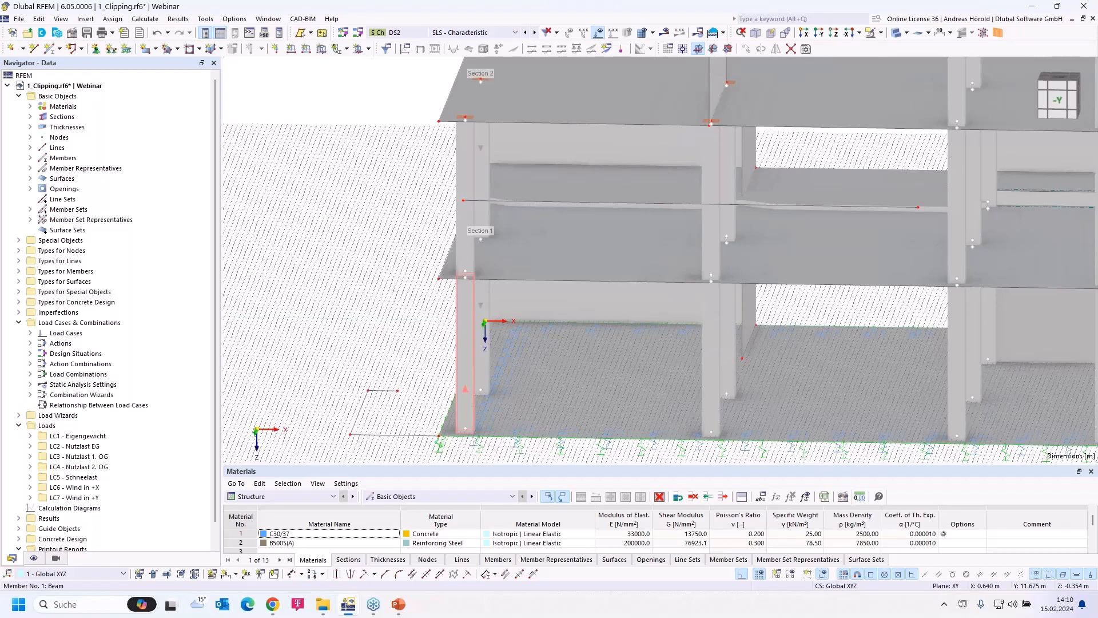
middle_click_drag(393, 314, 911, 312, "ctrl")
scroll(732, 317, "down", 3)
middle_click_drag(793, 331, 384, 340, "ctrl")
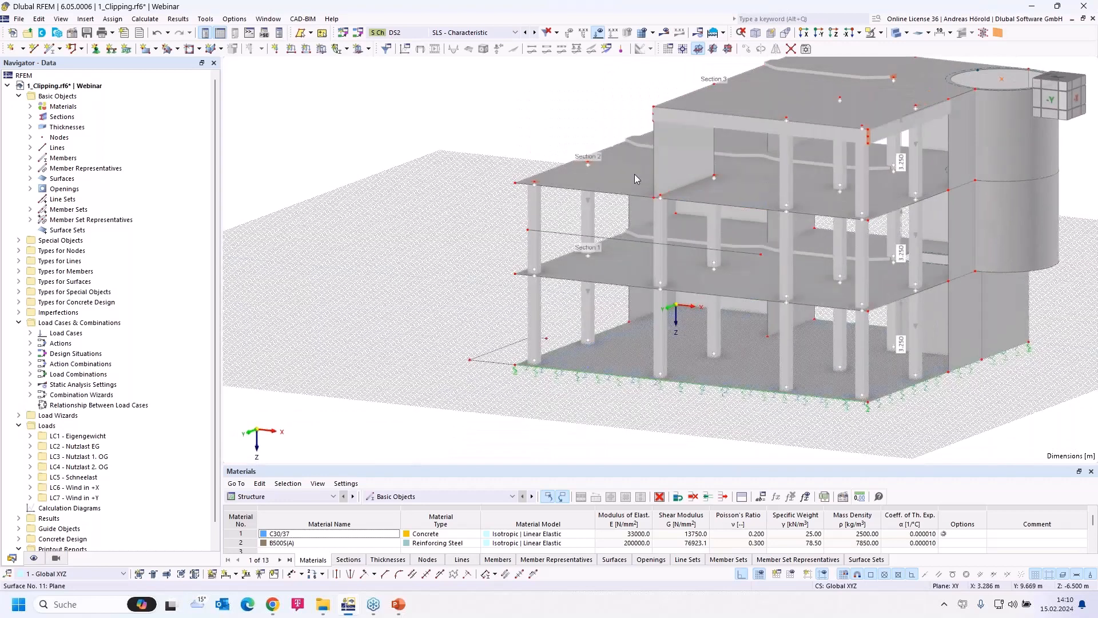
Place an 'On Member' node at 25 % of the roof's front edge beam without dividing the member, applying the setting before confirming
scroll(761, 95, "up", 5)
scroll(455, 261, "up", 5)
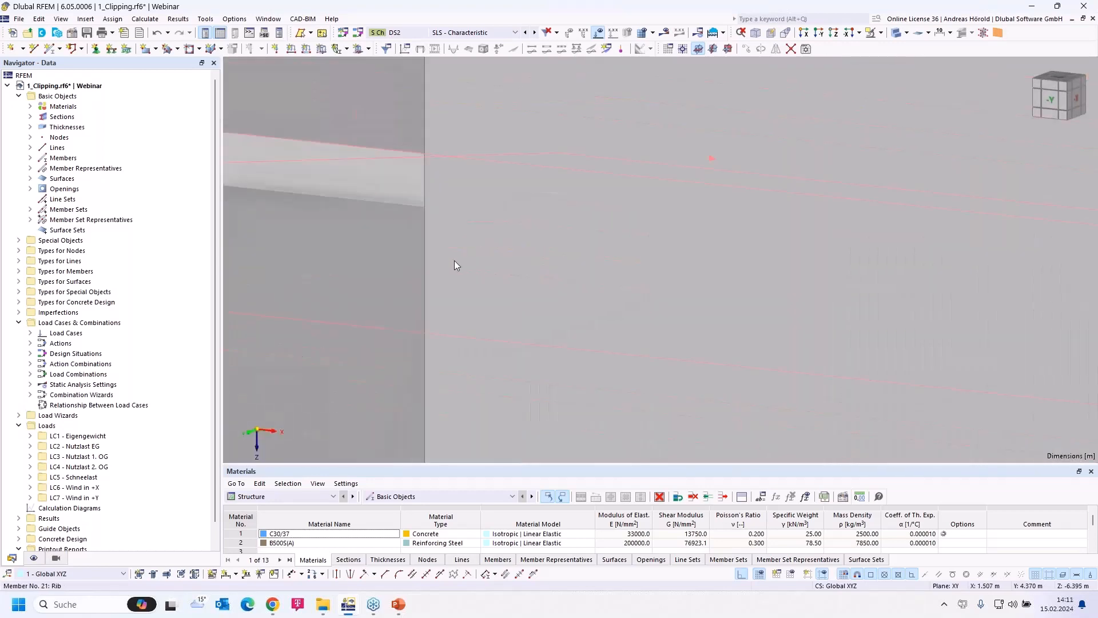
scroll(454, 260, "down", 5)
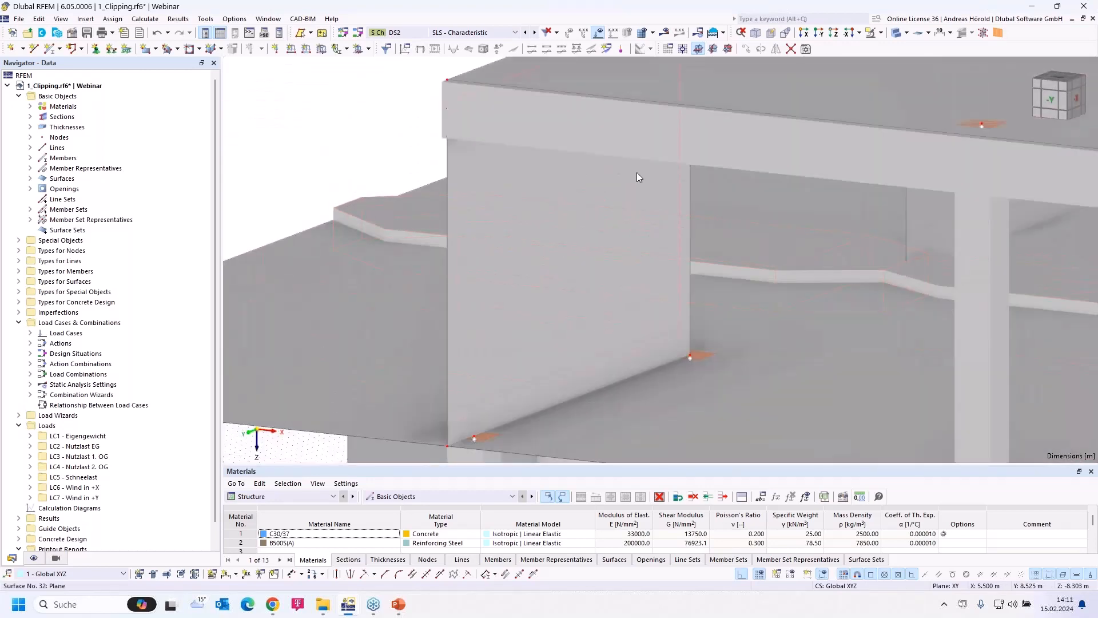
right_click(705, 160)
mouse_move(771, 198)
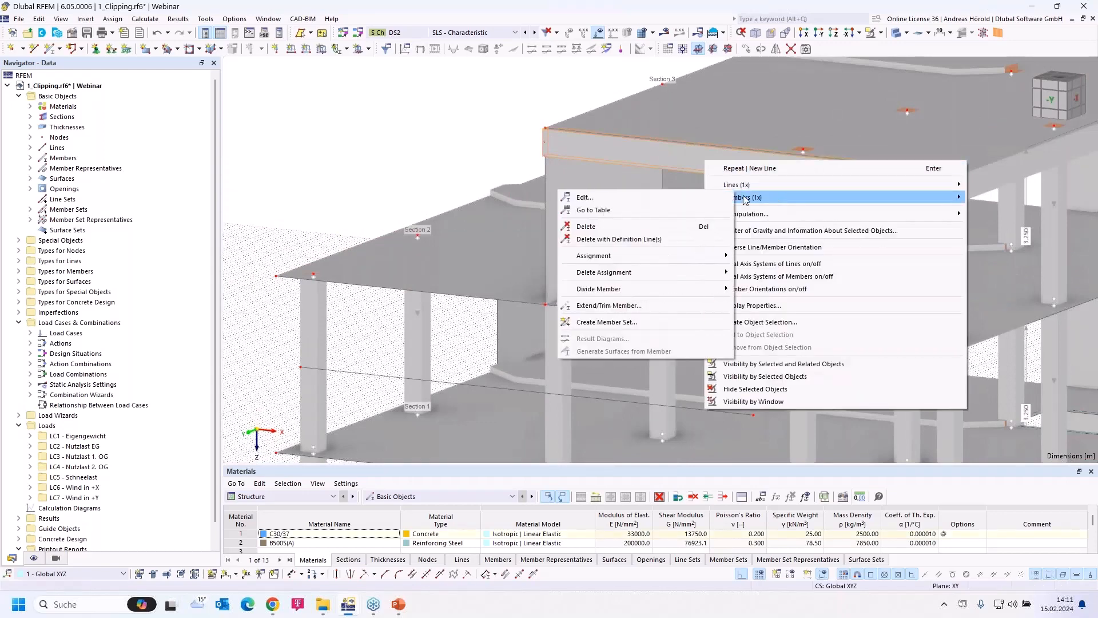
mouse_move(634, 290)
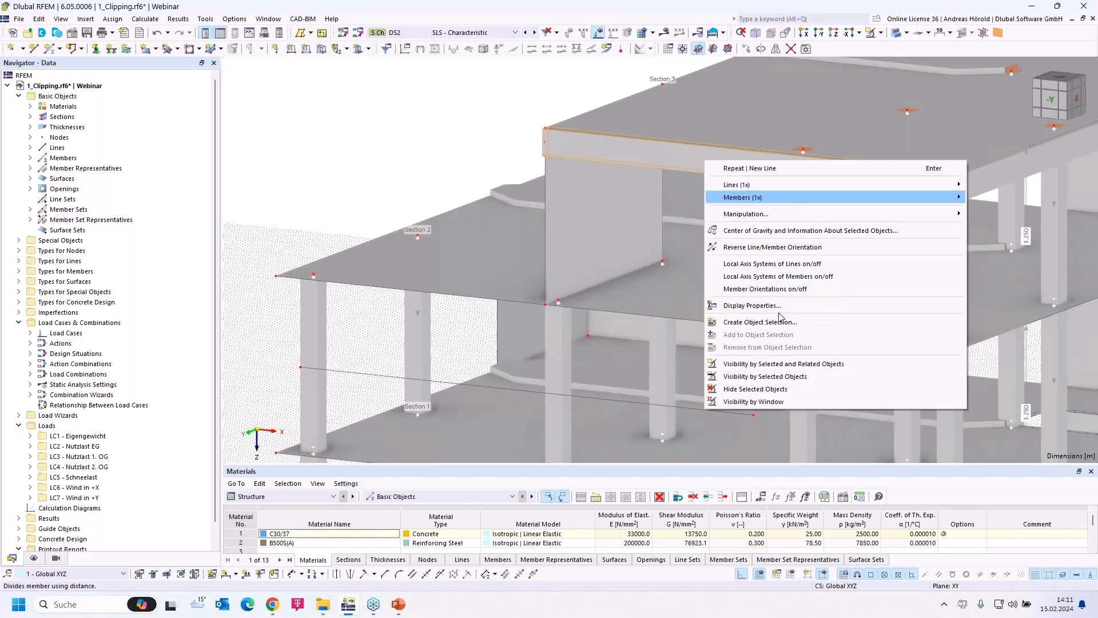
left_click(779, 314)
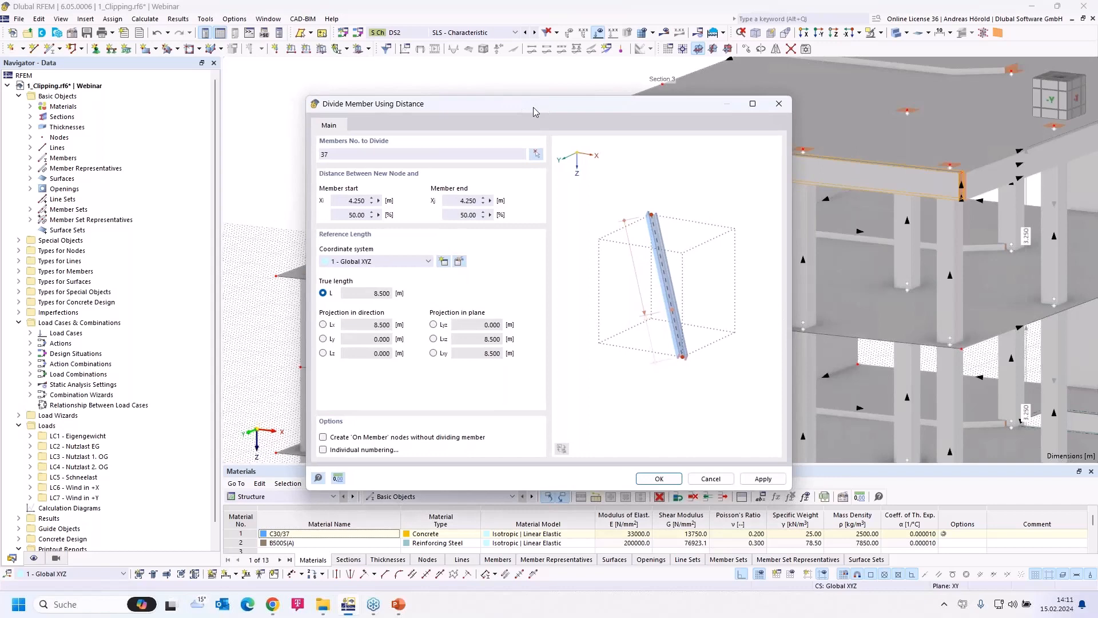
left_click_drag(533, 110, 342, 175)
double_click(165, 279)
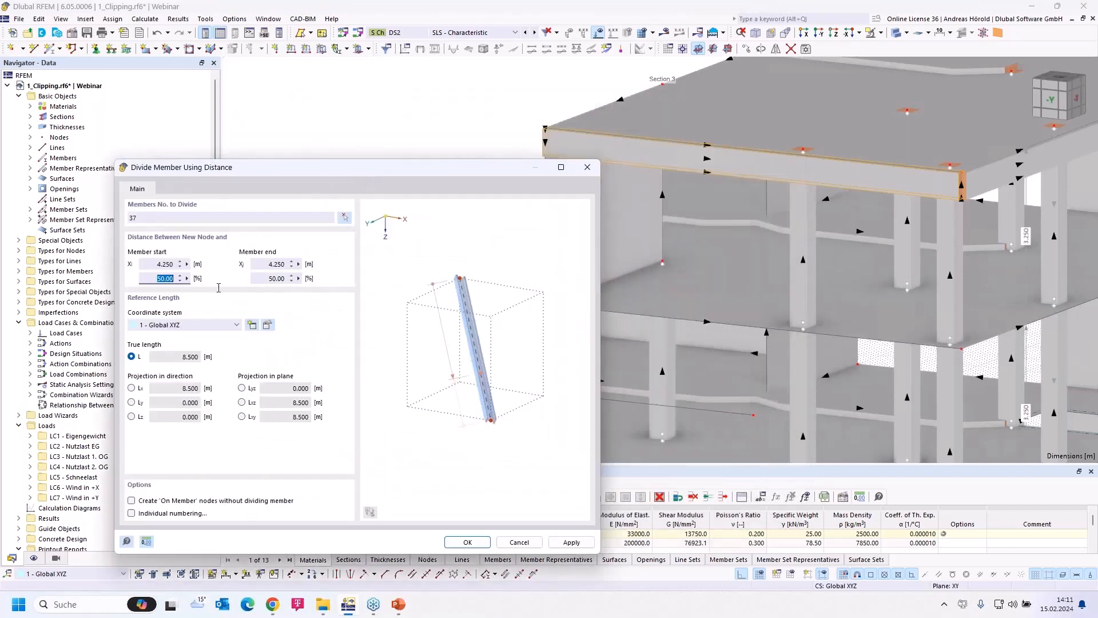
type("25")
left_click(258, 277)
left_click(131, 501)
left_click(570, 543)
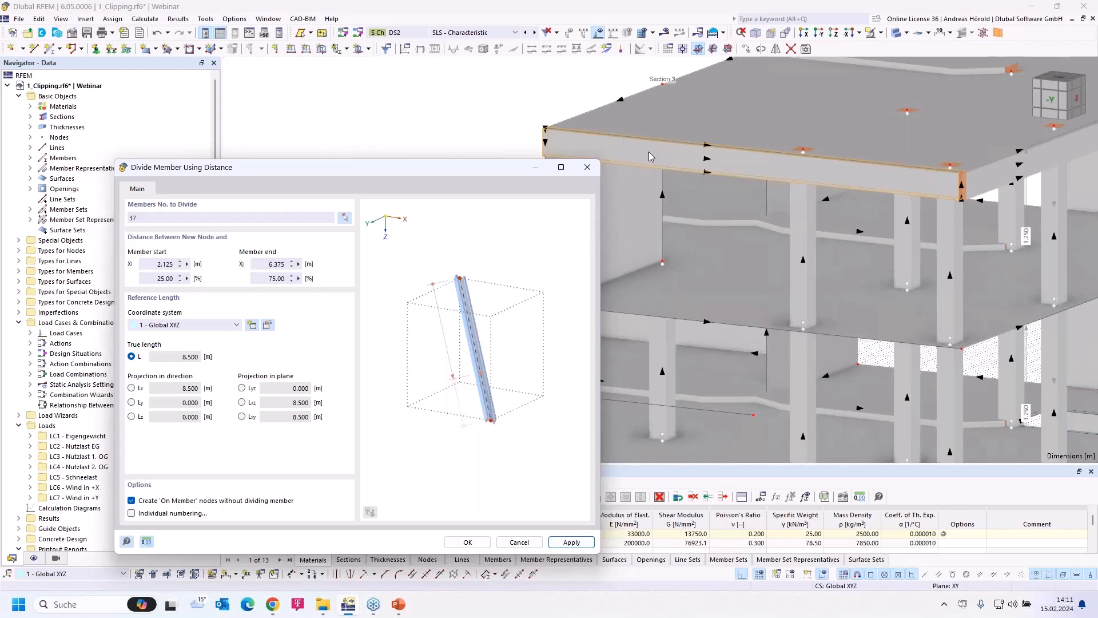
left_click(467, 541)
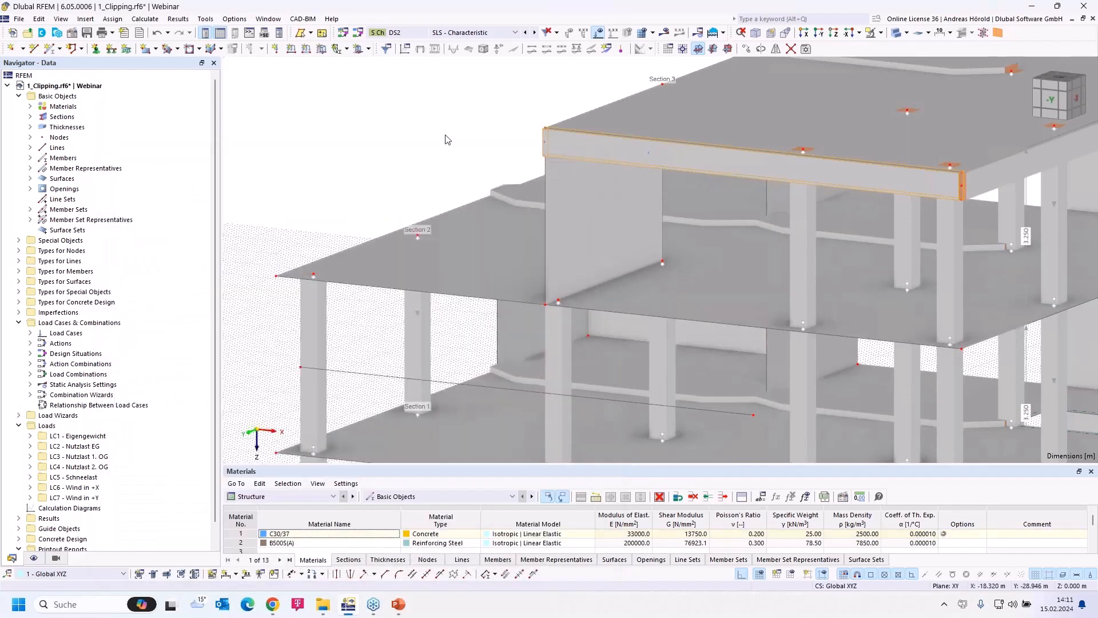
Run the plausibility check on the model and abort it at the first warning
scroll(452, 140, "up", 5)
scroll(356, 150, "down", 3)
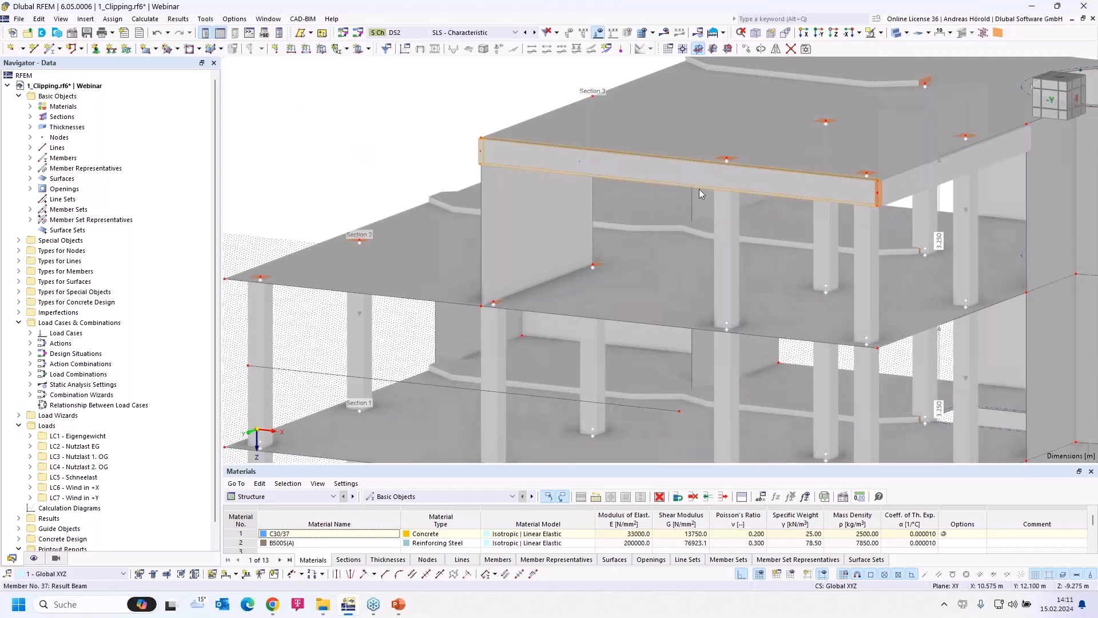
left_click(207, 22)
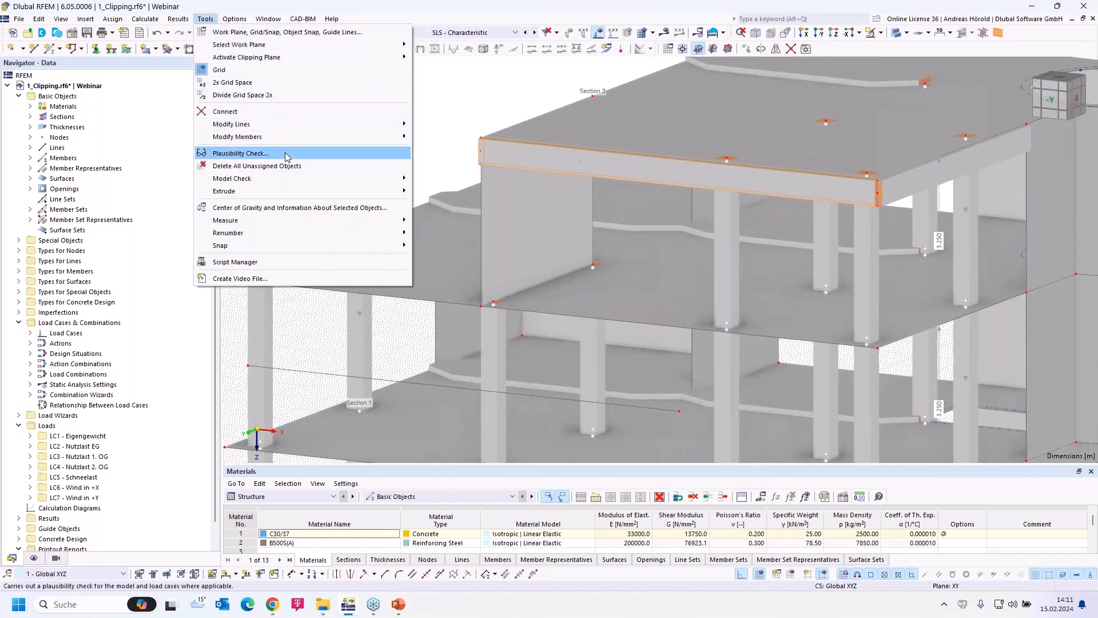
left_click(286, 154)
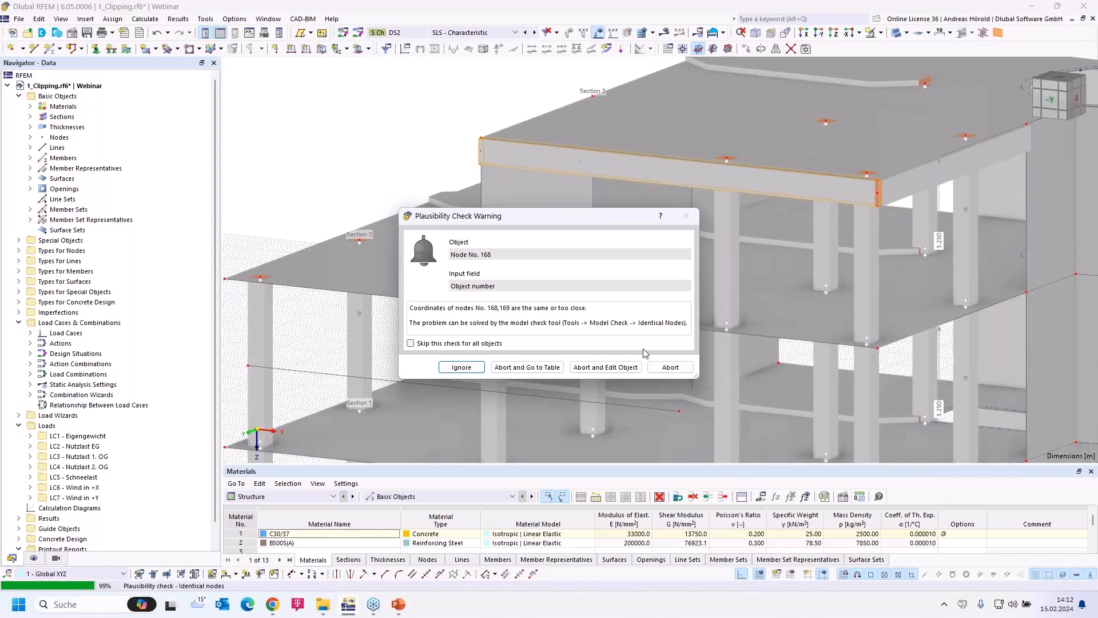
left_click(670, 367)
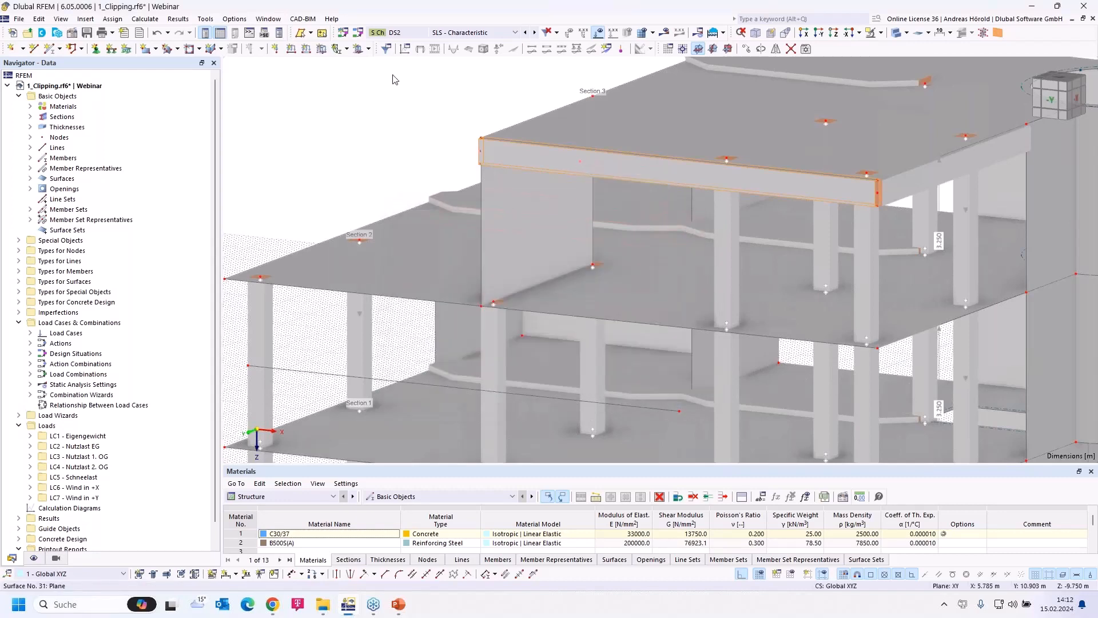
Check the model for identical nodes without changing them, and undo the nodes placed on the roof's front edge beam
left_click(207, 19)
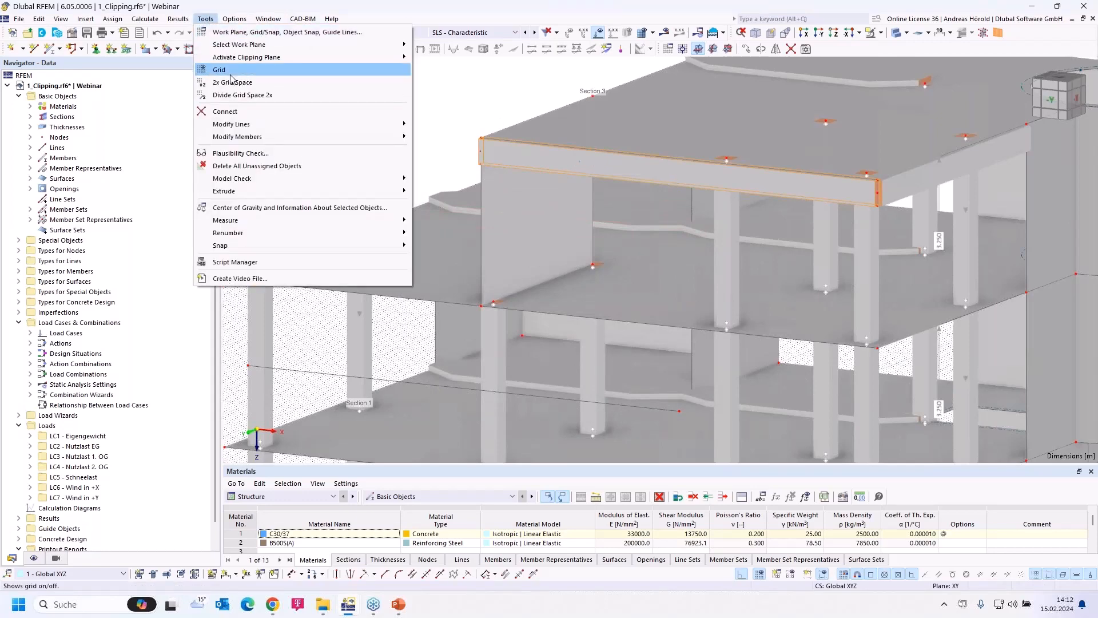
mouse_move(292, 179)
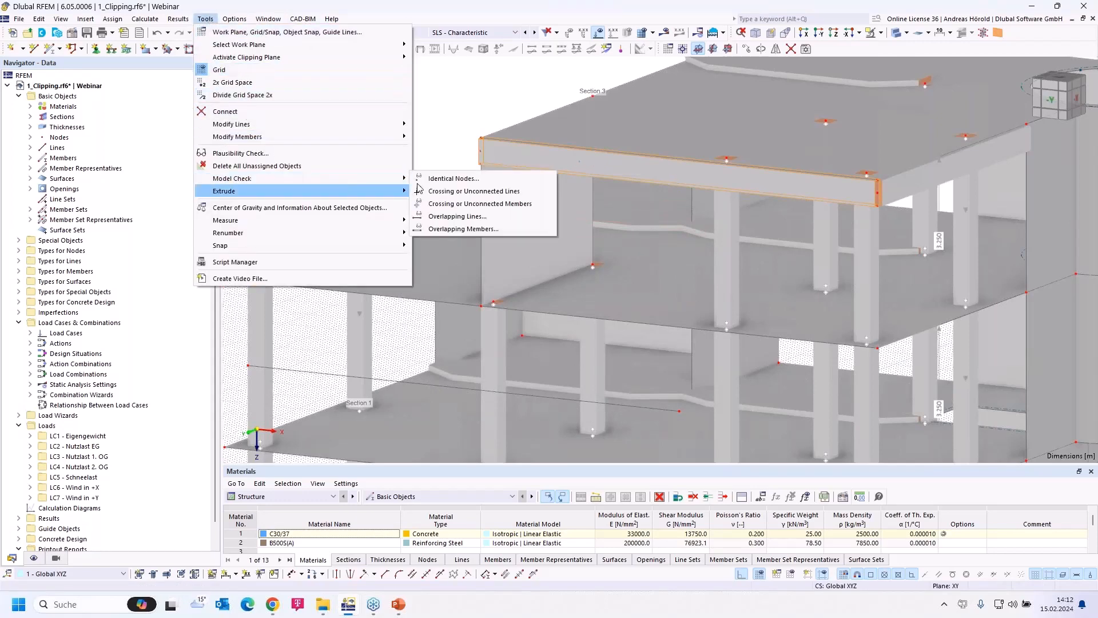
left_click(459, 182)
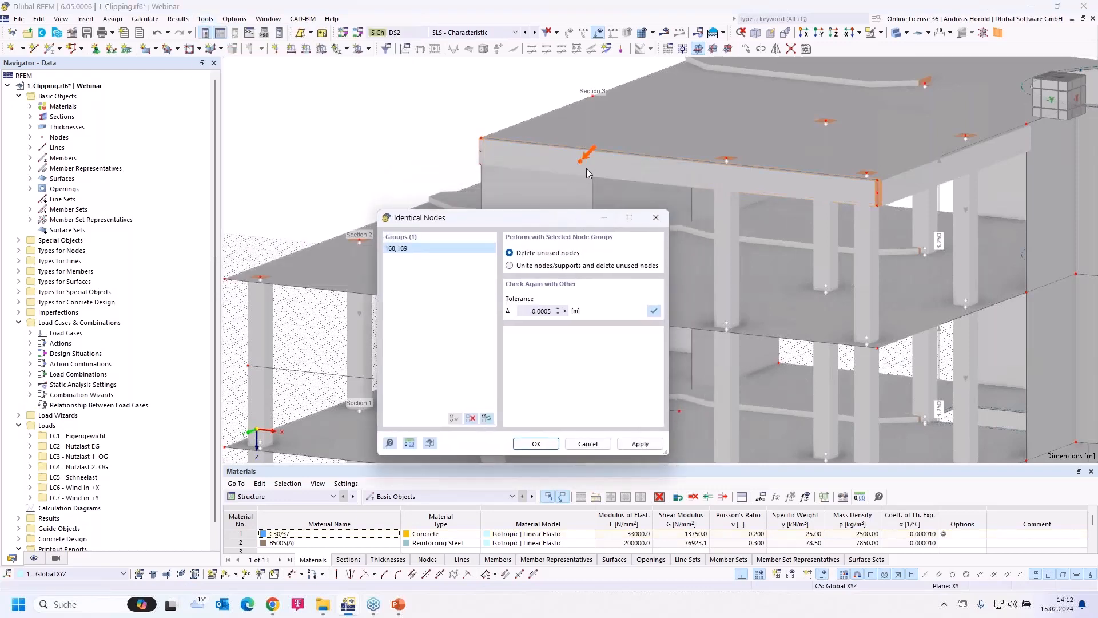
left_click(589, 444)
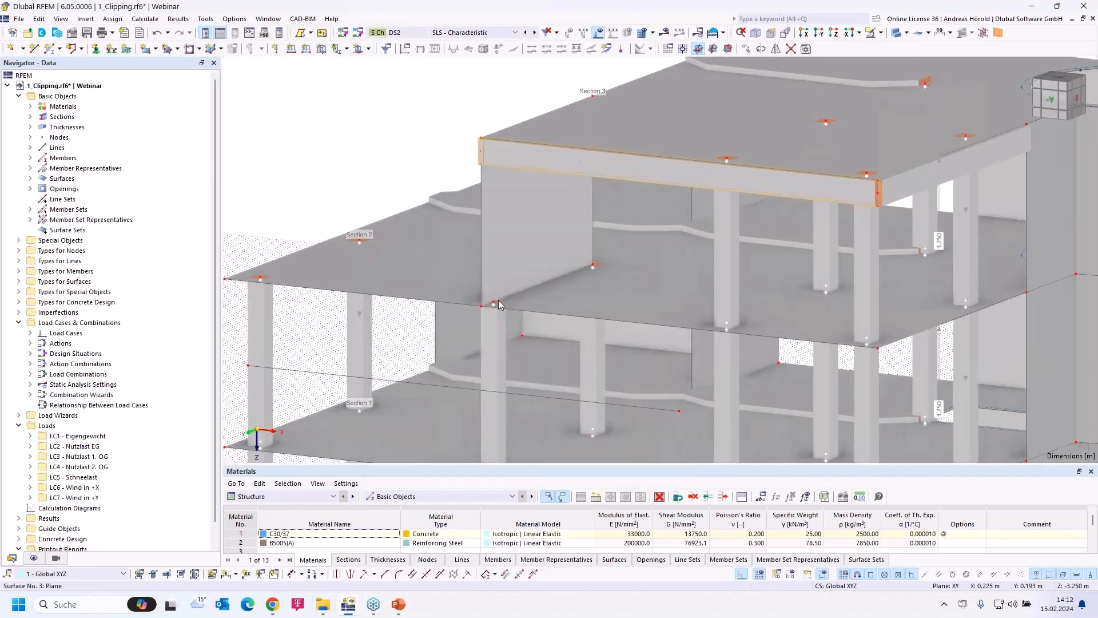
left_click(157, 35)
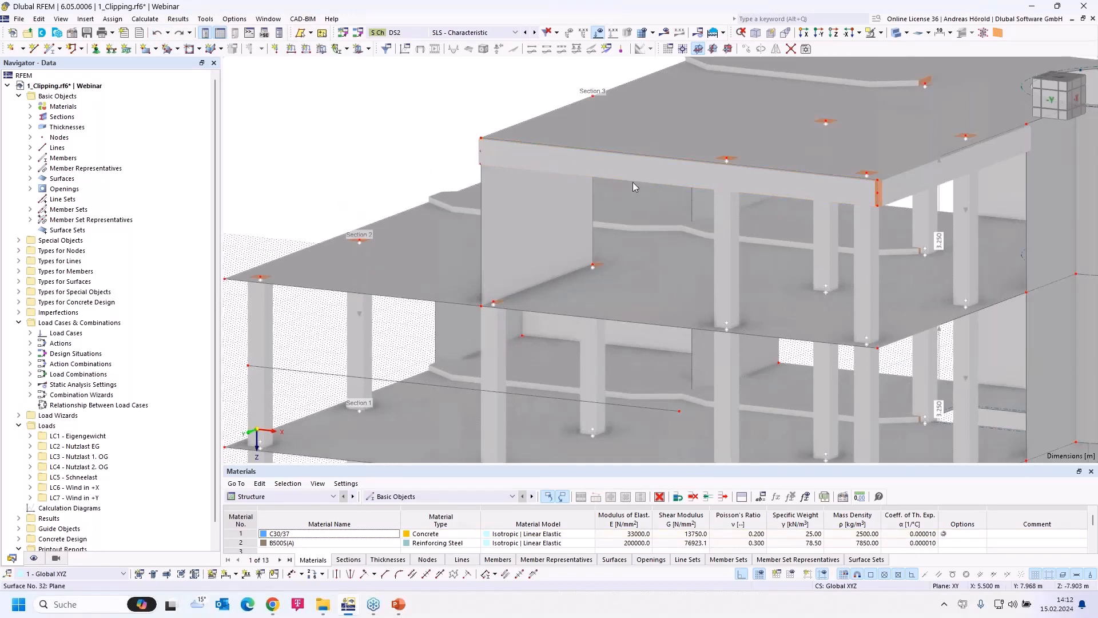
Divide the roof's front edge beam (member 37) at 25 % from its start, applying the division before confirming
left_click(533, 574)
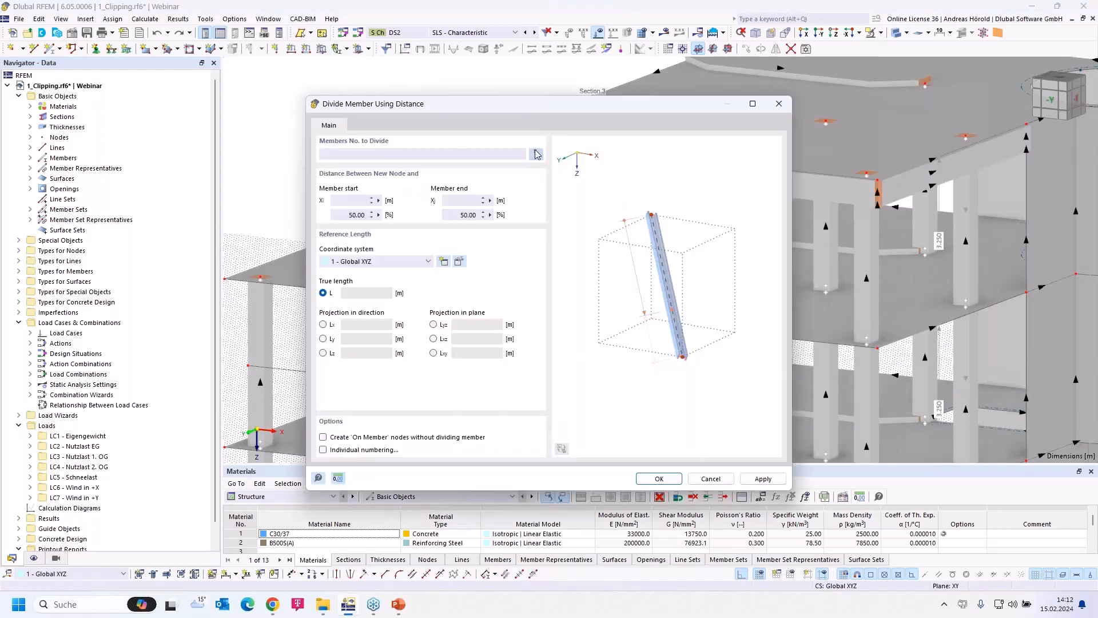
left_click(538, 155)
left_click(537, 155)
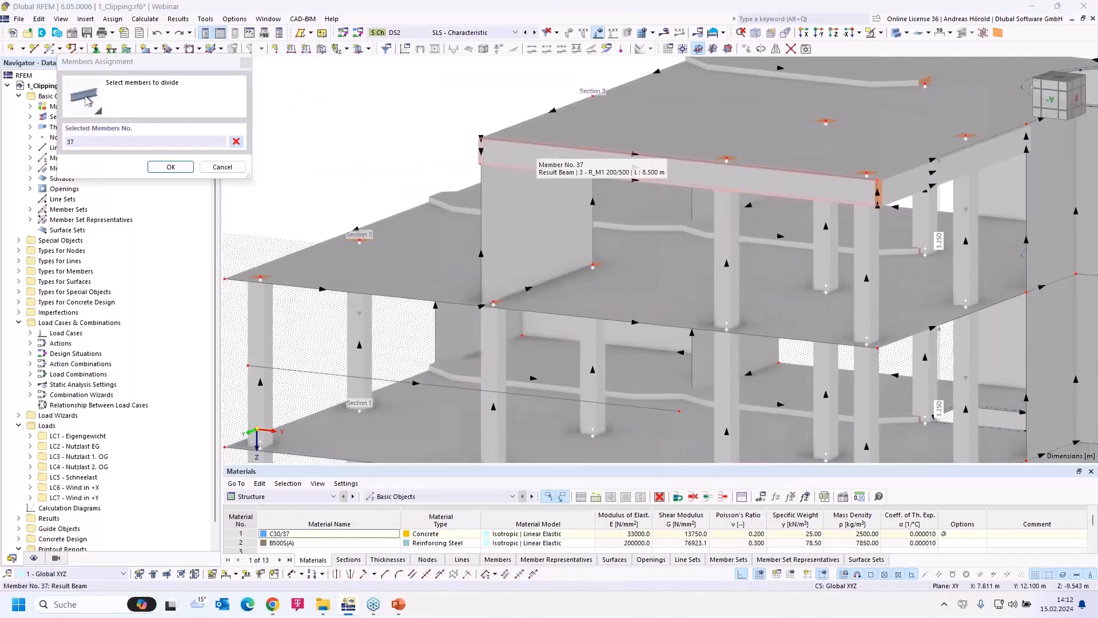
left_click(172, 167)
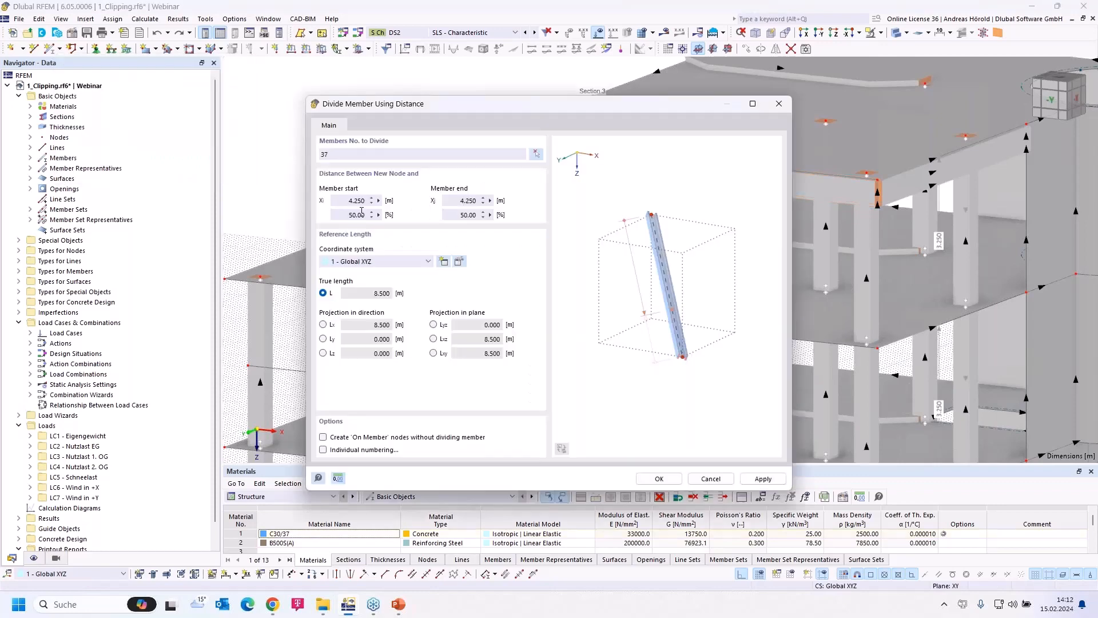
left_click_drag(347, 215, 402, 215)
type("25")
key("Tab")
left_click_drag(593, 108, 334, 216)
left_click(511, 575)
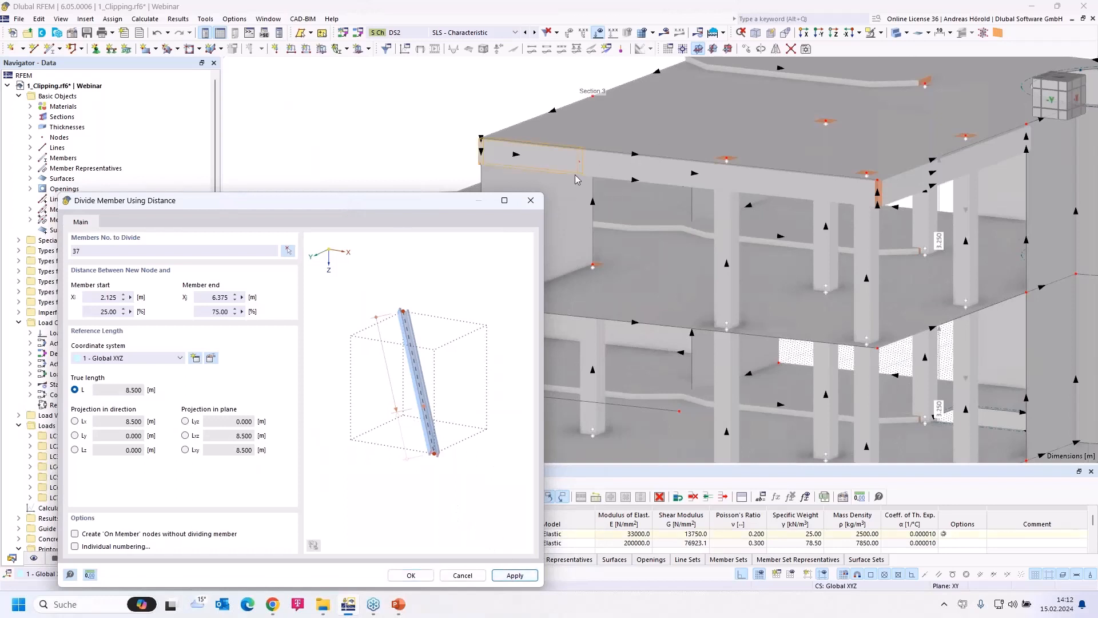
left_click(411, 576)
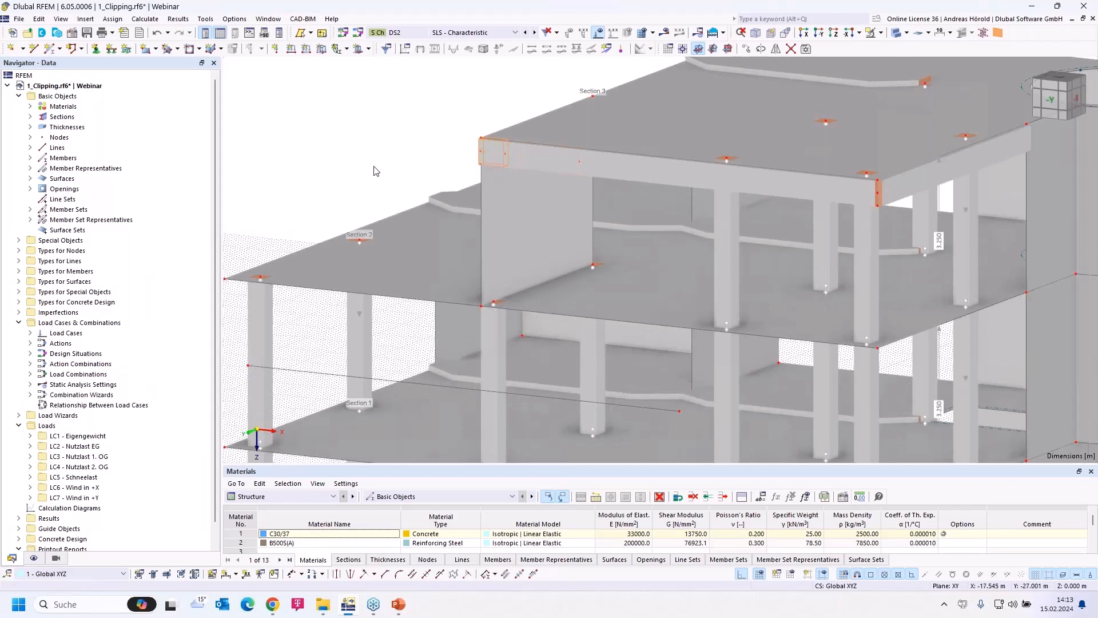
Undo both divisions of the roof's front edge beam
left_click(156, 35)
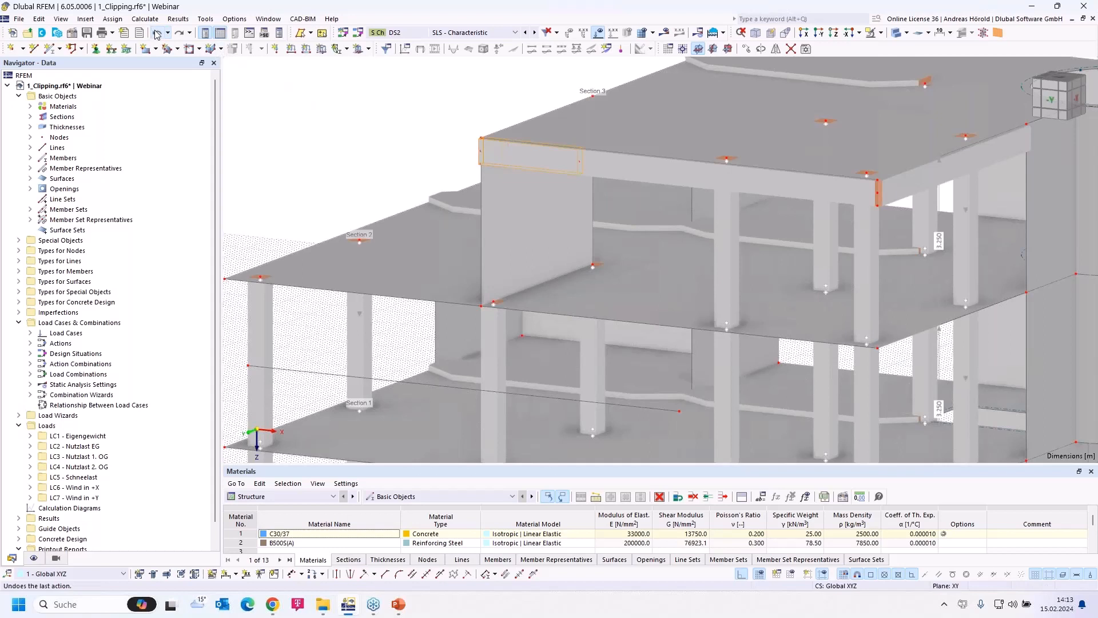
left_click(159, 32)
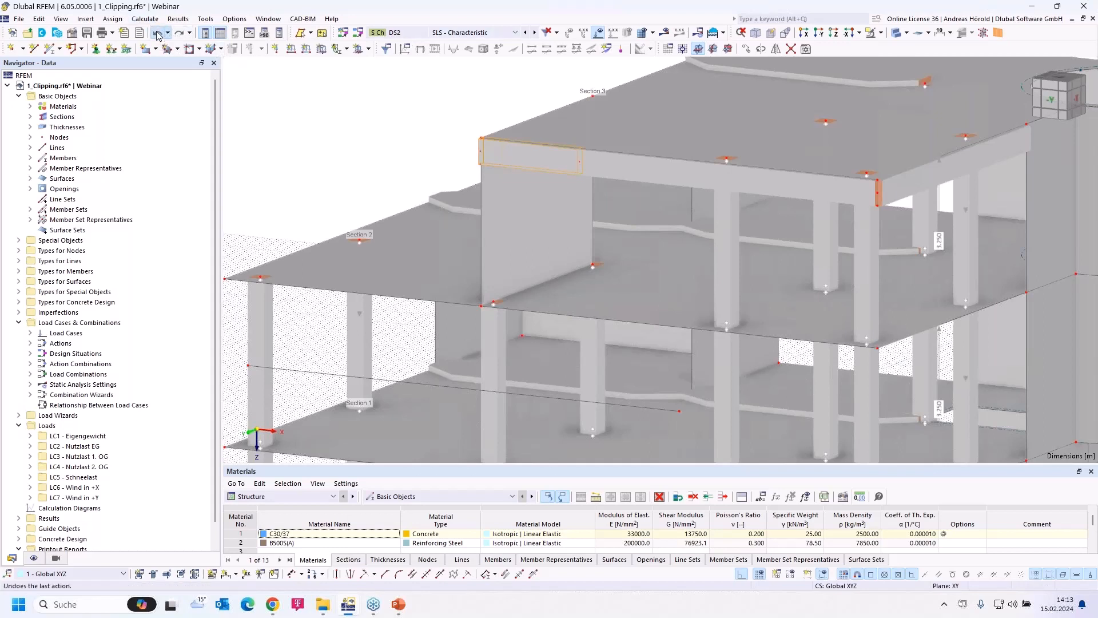
left_click(533, 575)
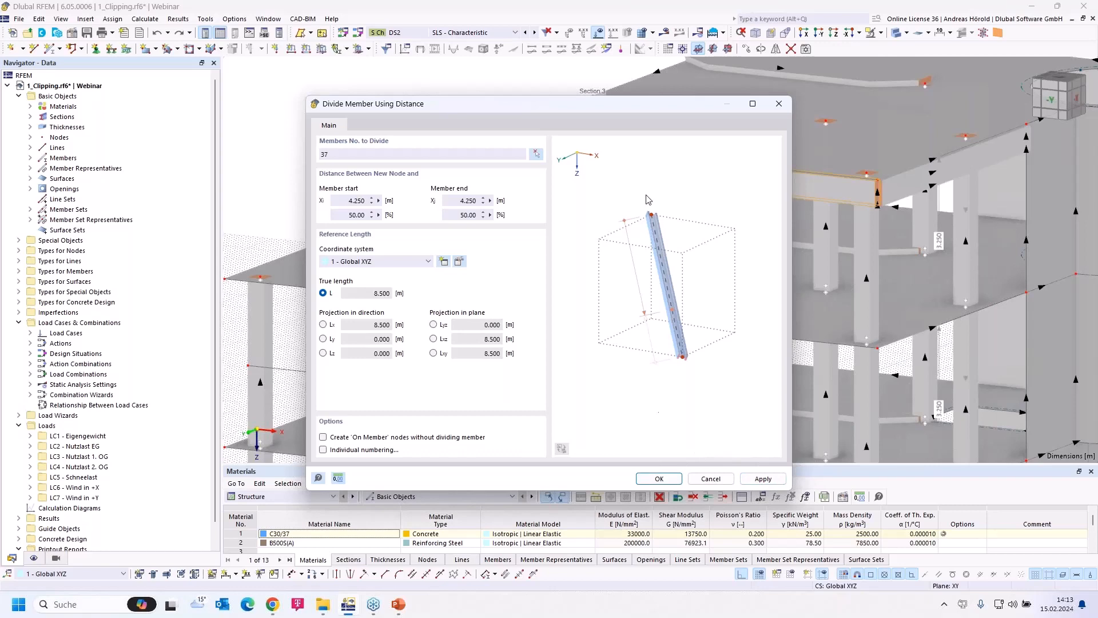
left_click_drag(602, 104, 545, 124)
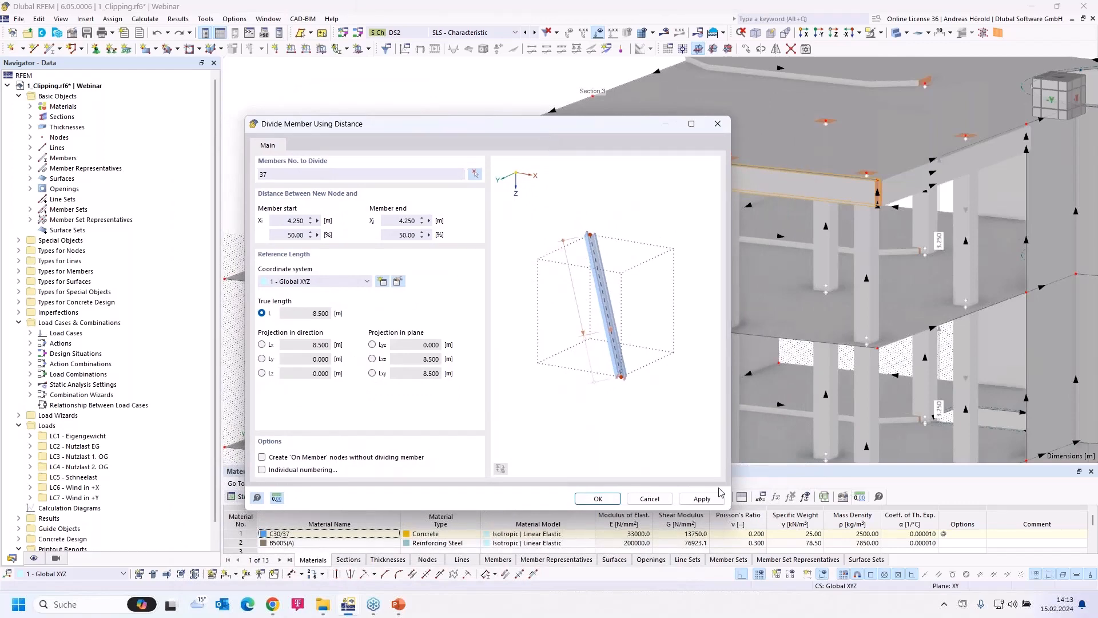
left_click(651, 500)
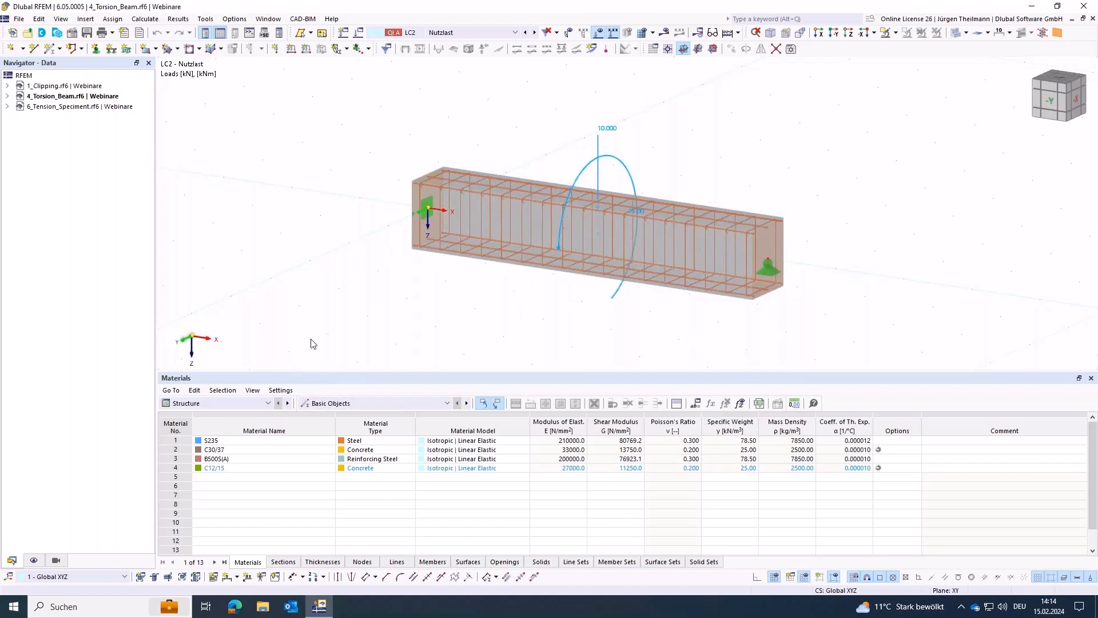
Delete material No. 1 (S235) from the materials table of the 4_Torsion_Beam model
left_click(7, 97)
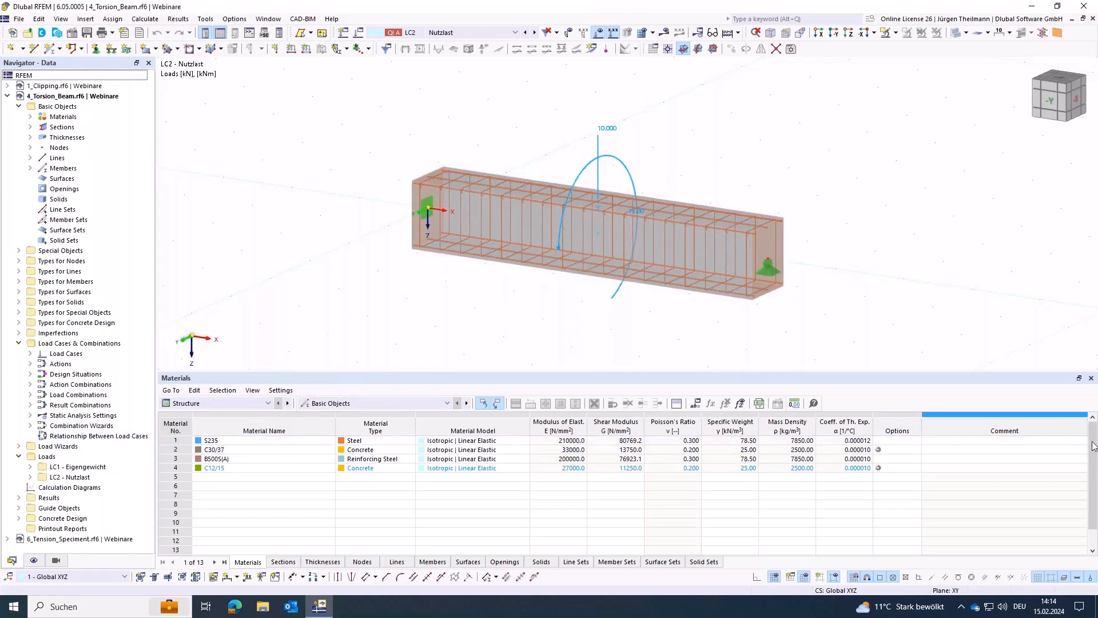
left_click(176, 441)
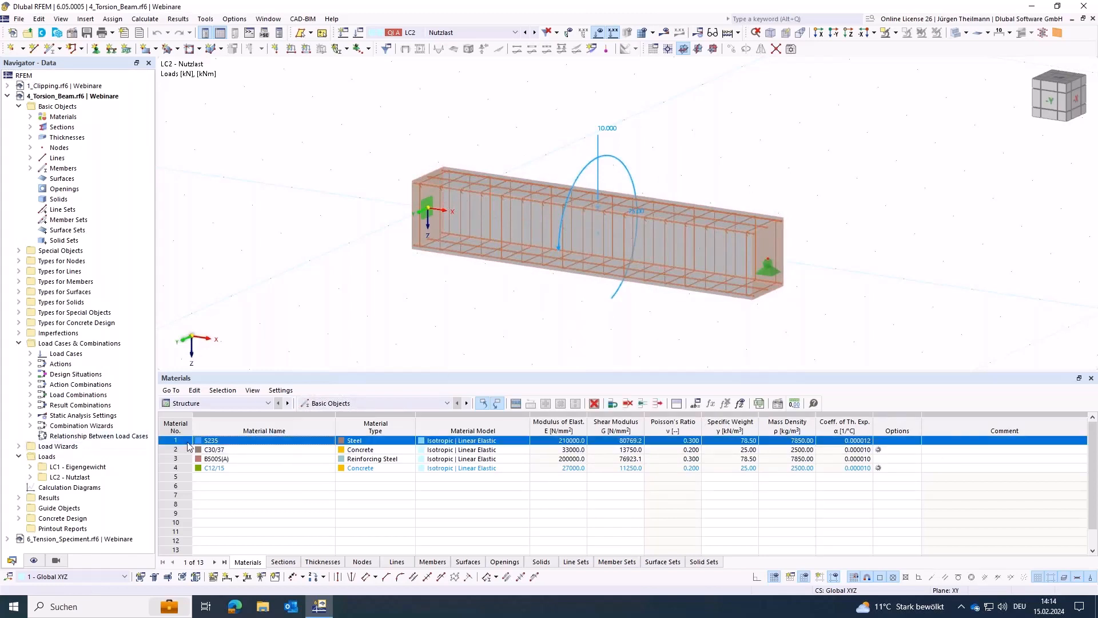
key("Delete")
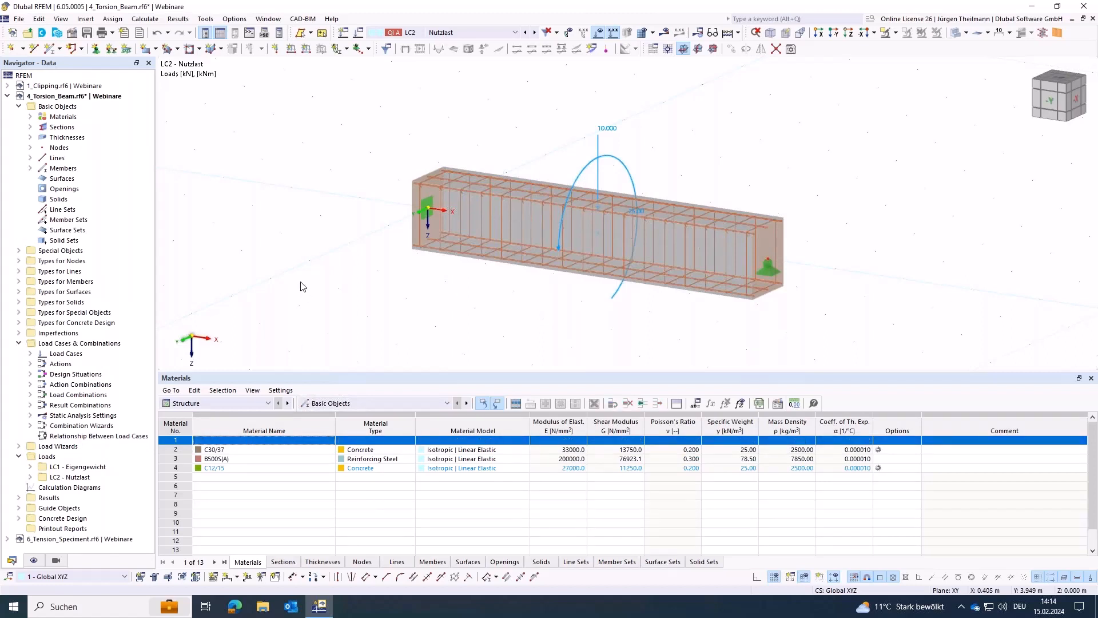
Examine the emptied material row and check the section and thickness tables for references to the deleted material
left_click(265, 504)
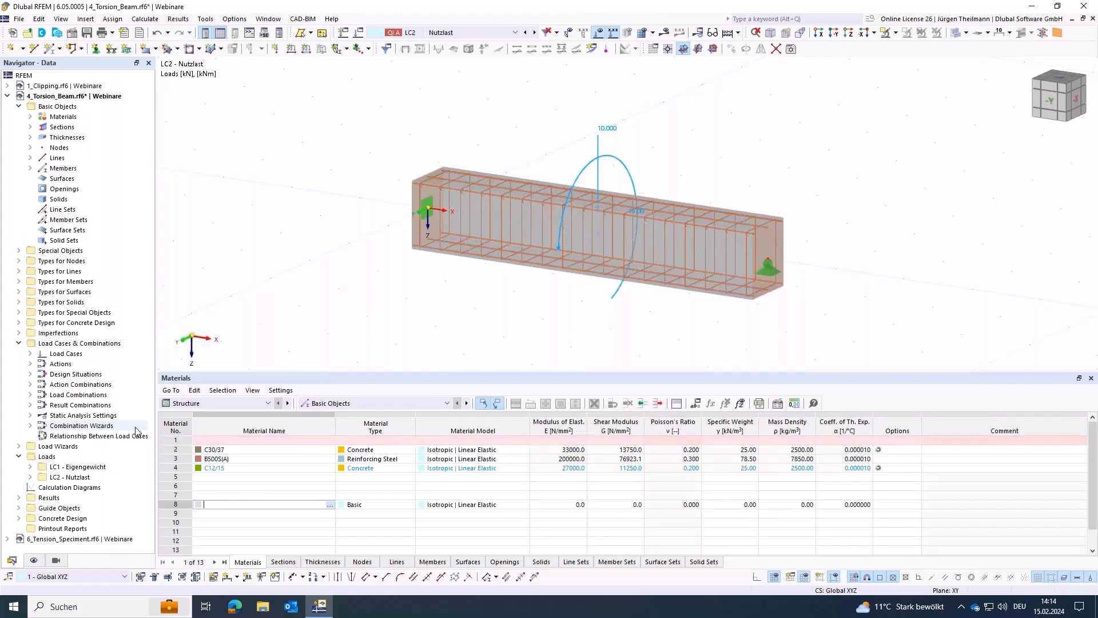
left_click(176, 440)
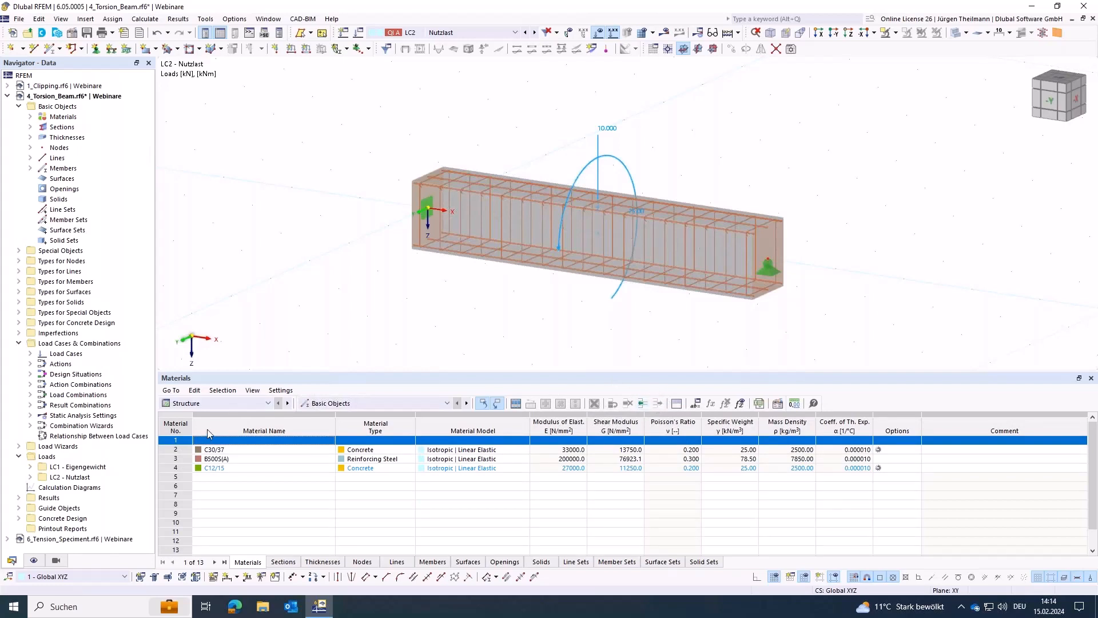
left_click(243, 495)
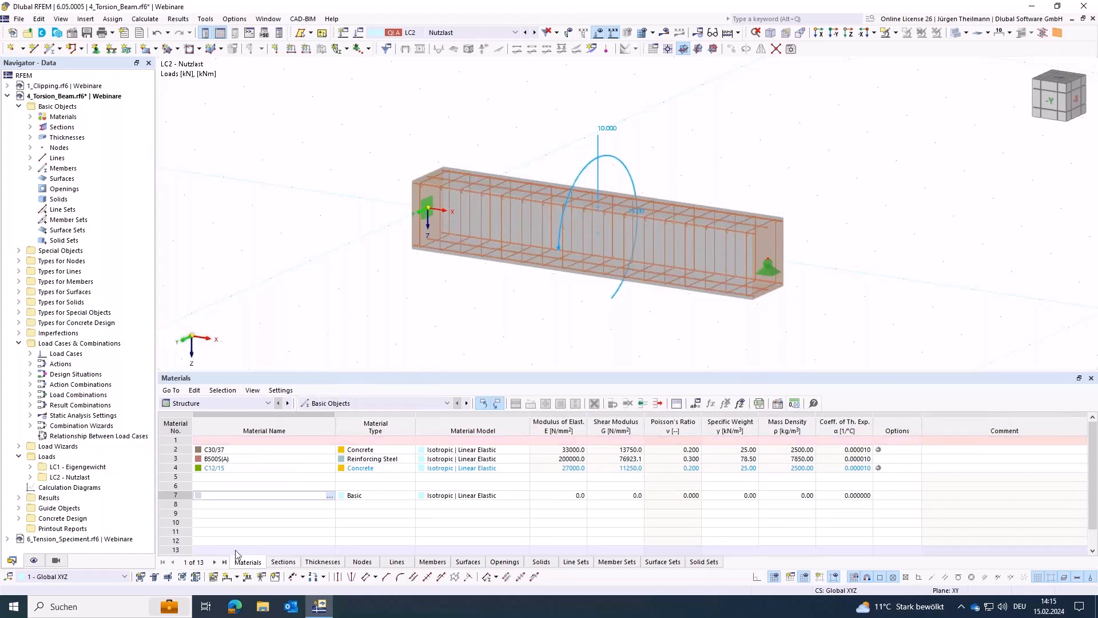
left_click(277, 563)
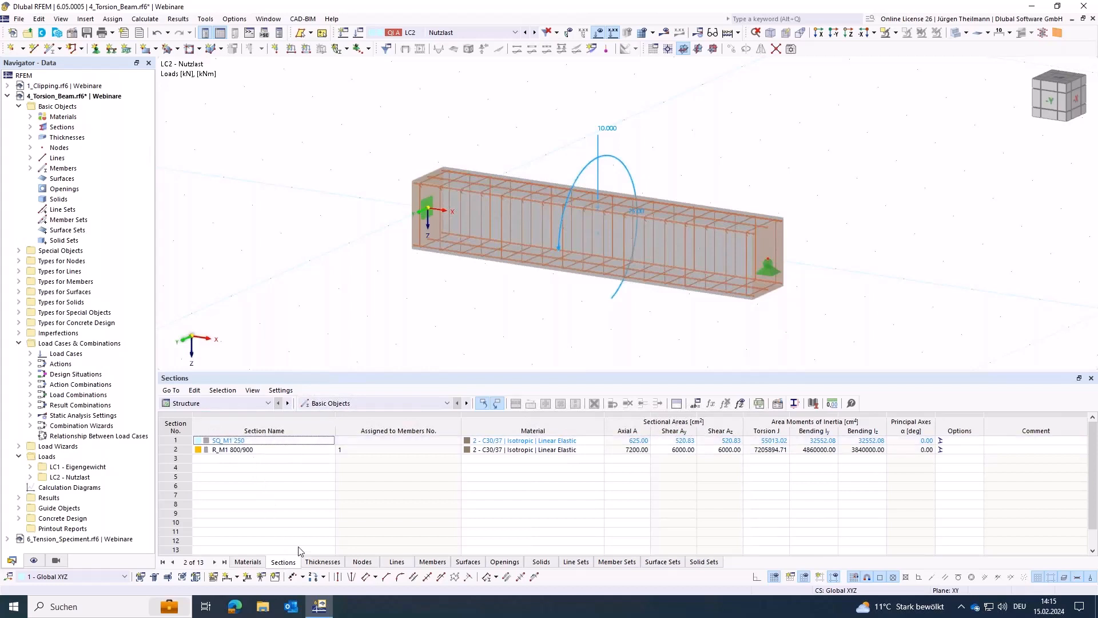
left_click(323, 562)
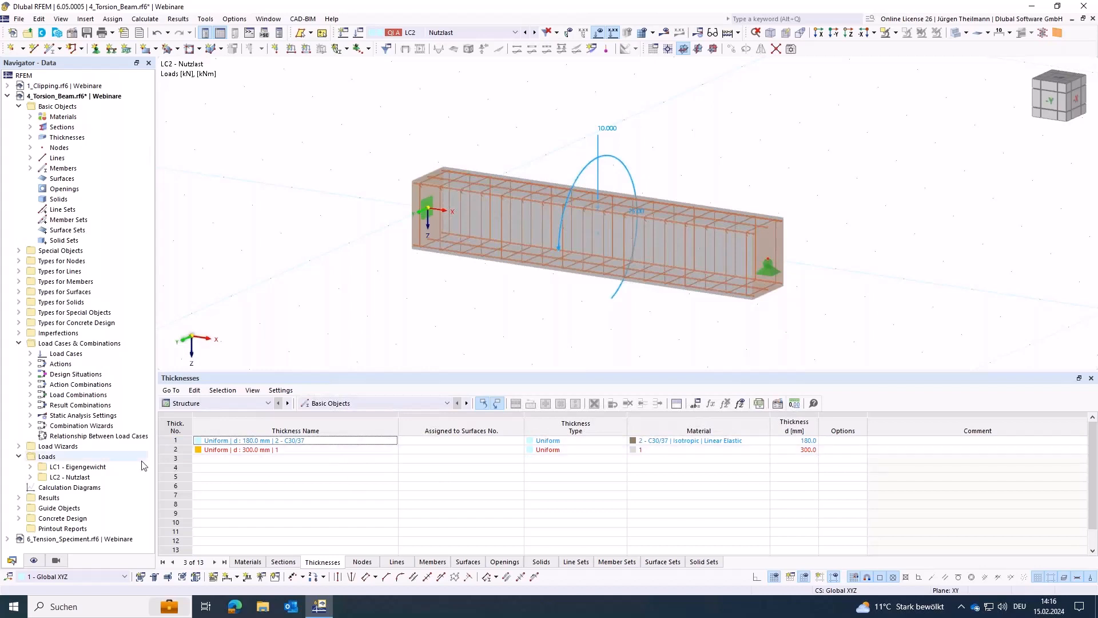
Delete both thicknesses, No. 2 and No. 1, from the thickness table and return to empty row No. 1 of the materials table
left_click(173, 451)
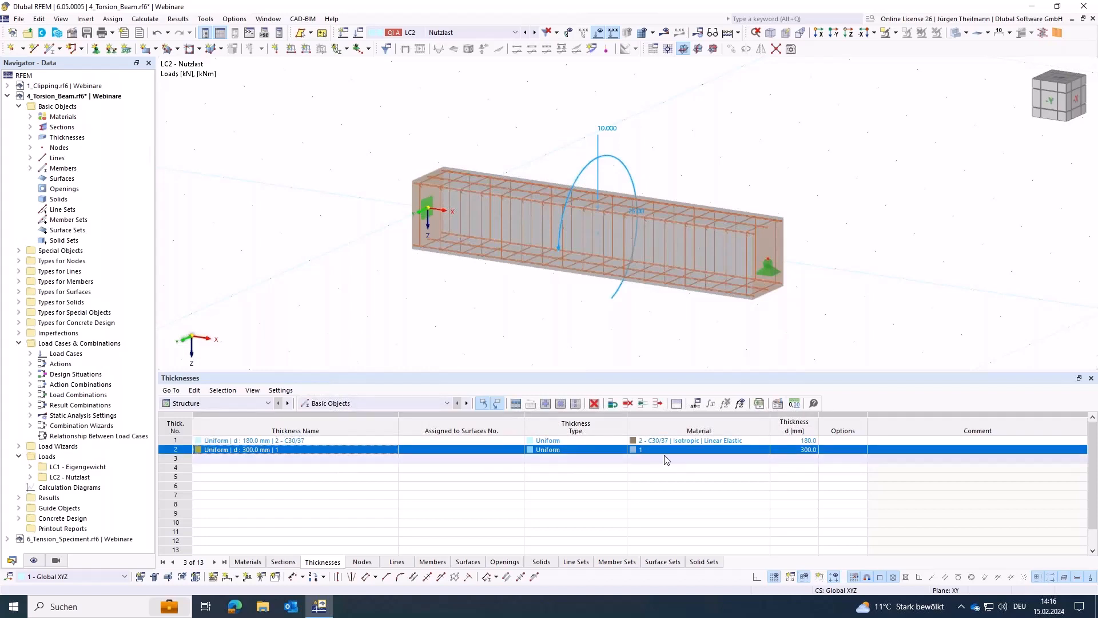
left_click(628, 404)
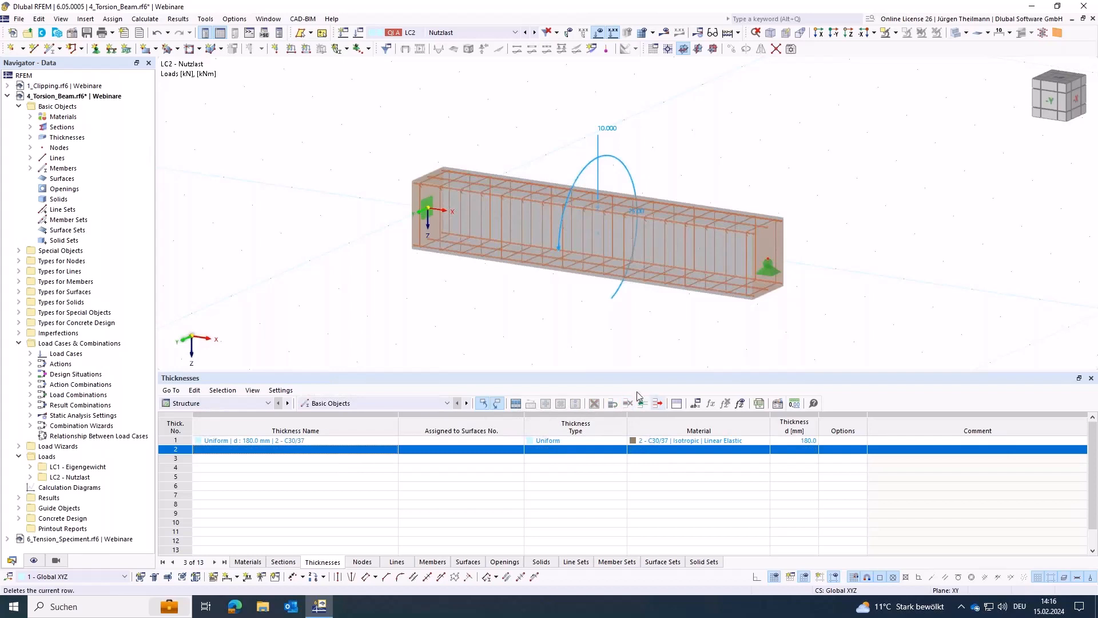
left_click(176, 441)
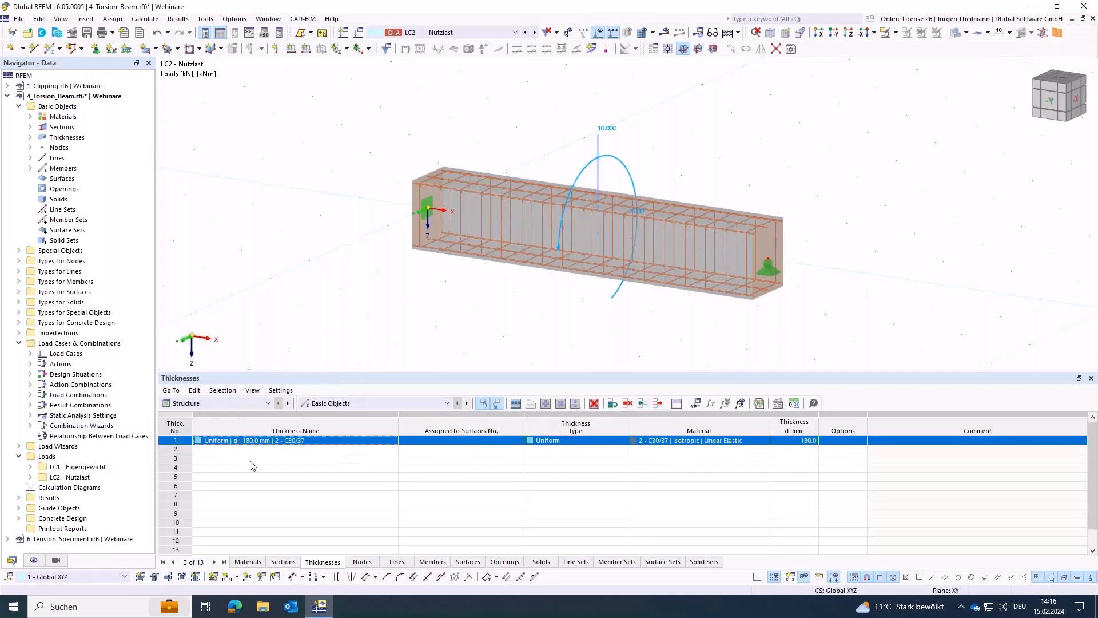
left_click(628, 404)
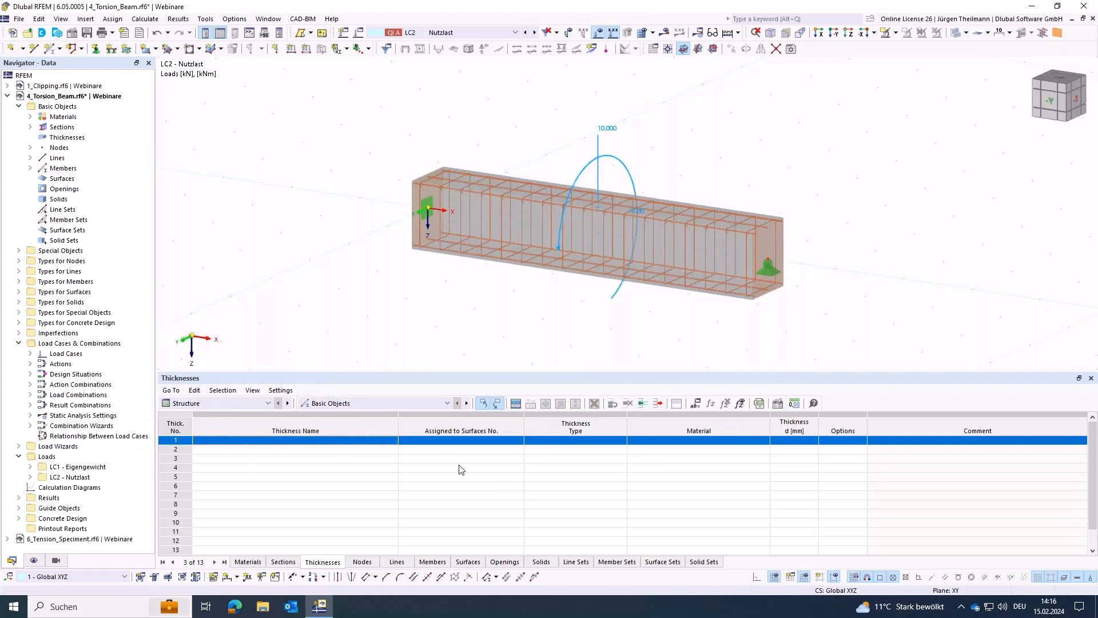
left_click(247, 561)
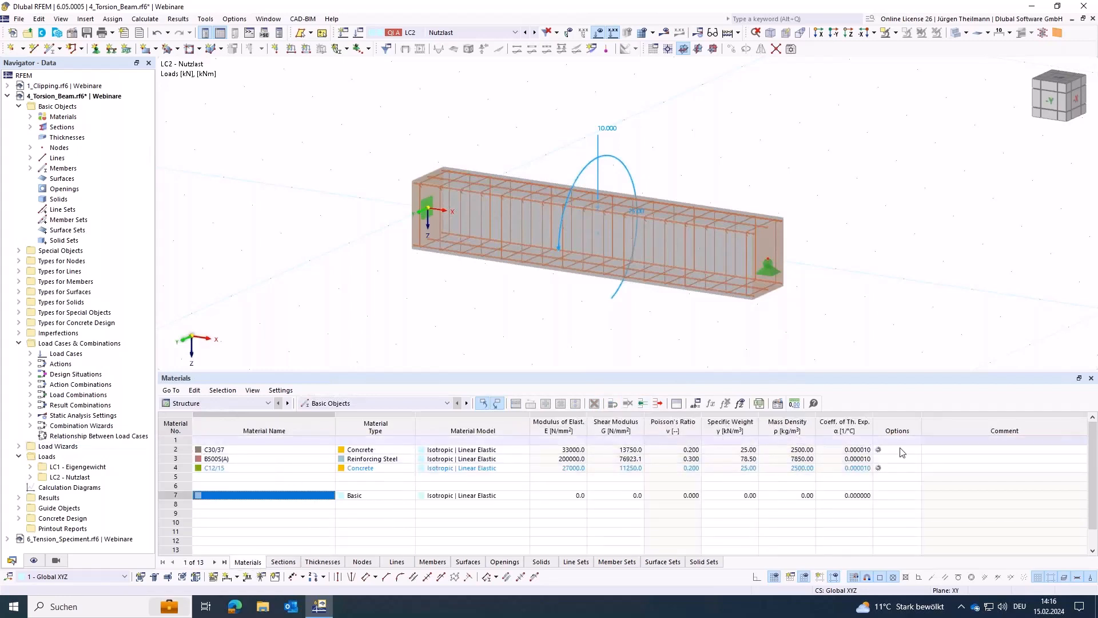
left_click(181, 440)
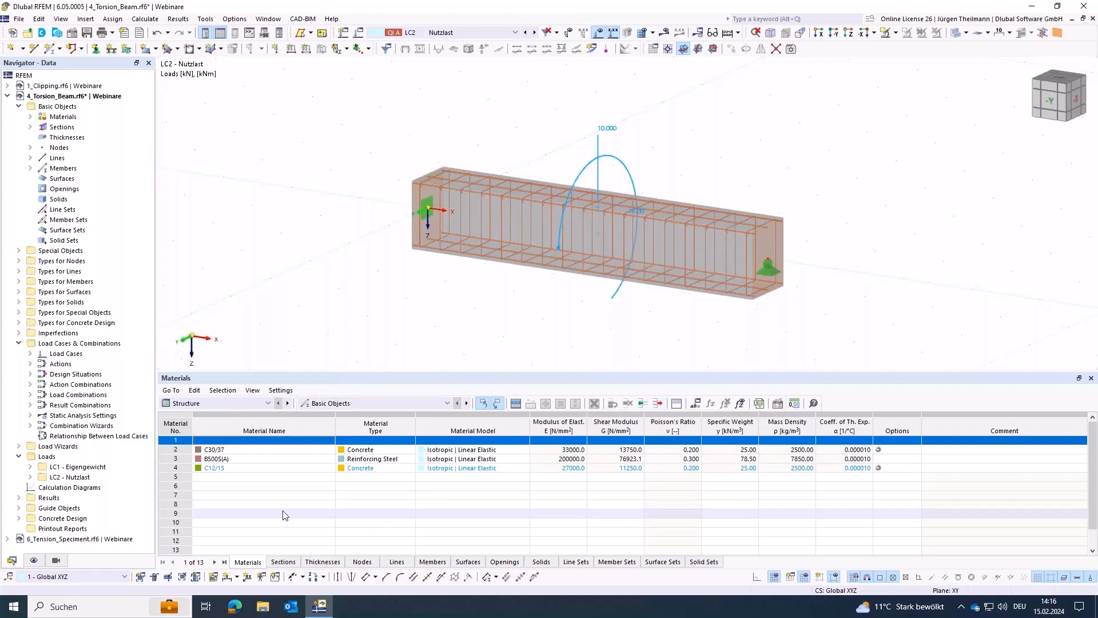
With material C12/15 selected, try to renumber the load cases by shifting, with the range set from No. 4 to No. 1
left_click(174, 468)
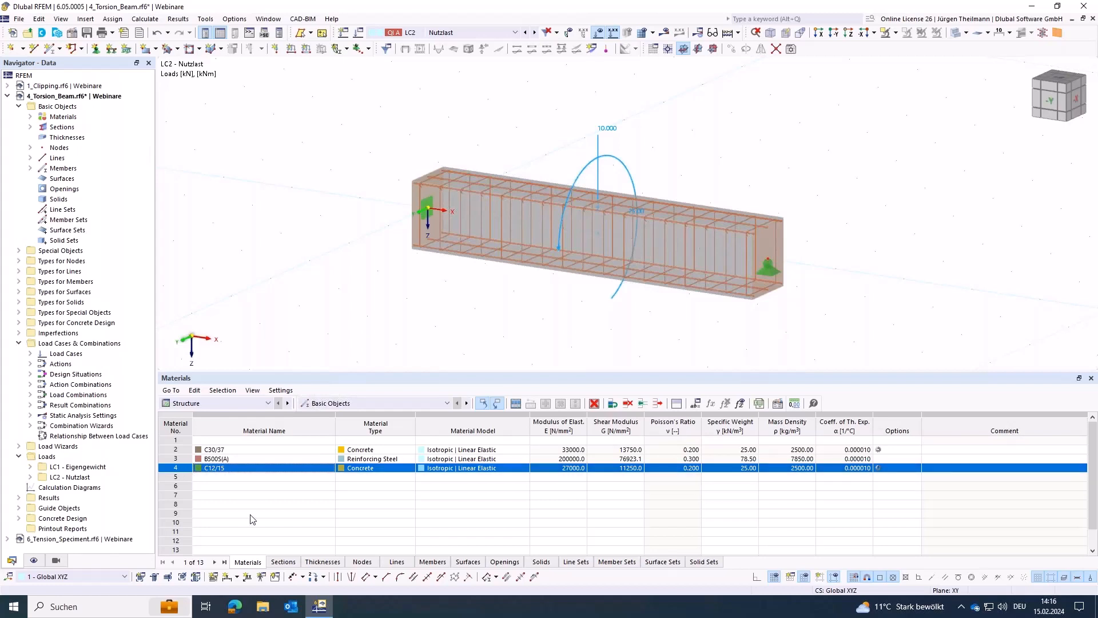
left_click(324, 577)
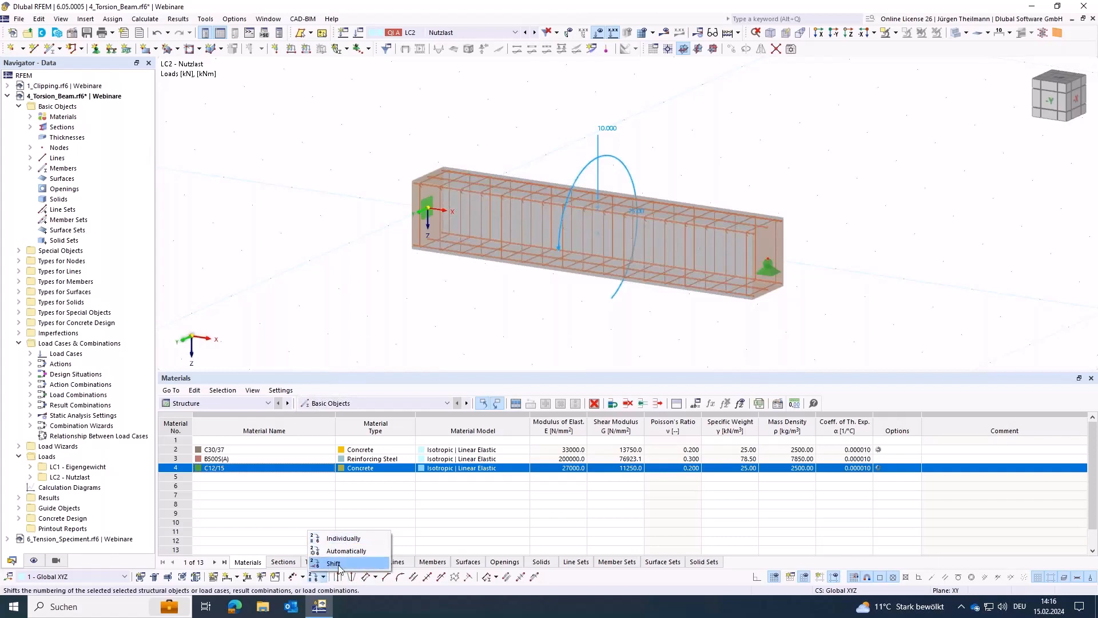
left_click(334, 564)
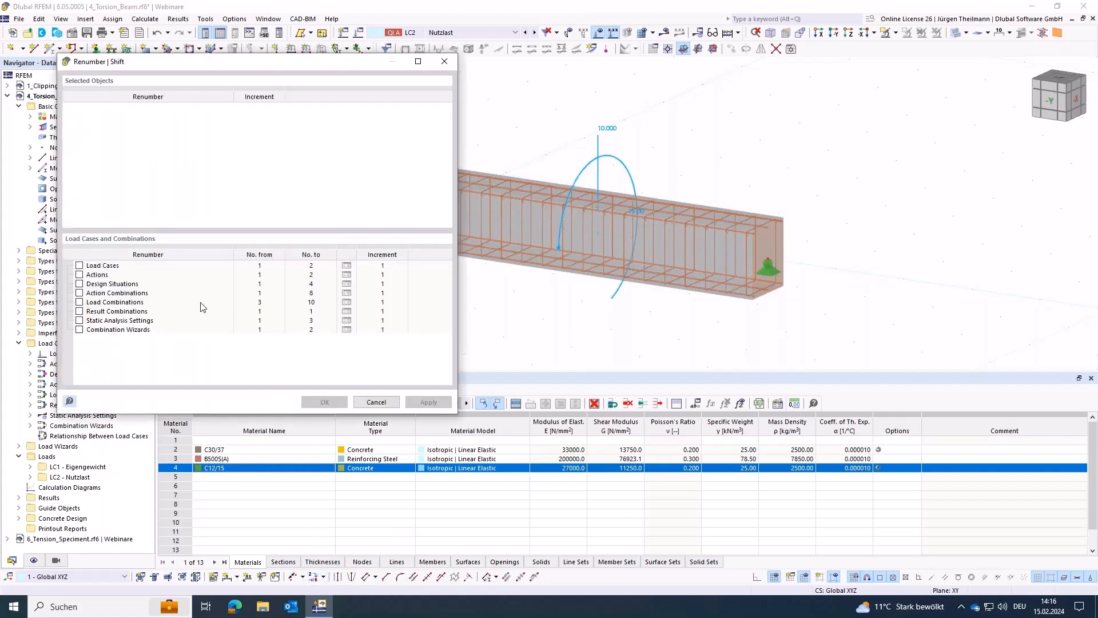
left_click(80, 265)
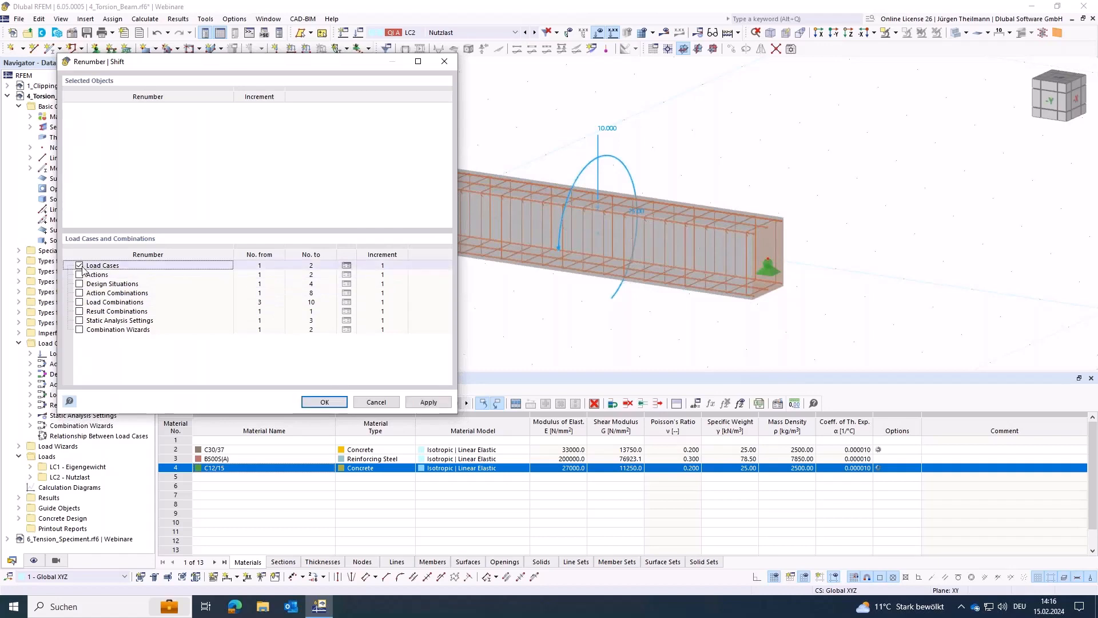
left_click(275, 265)
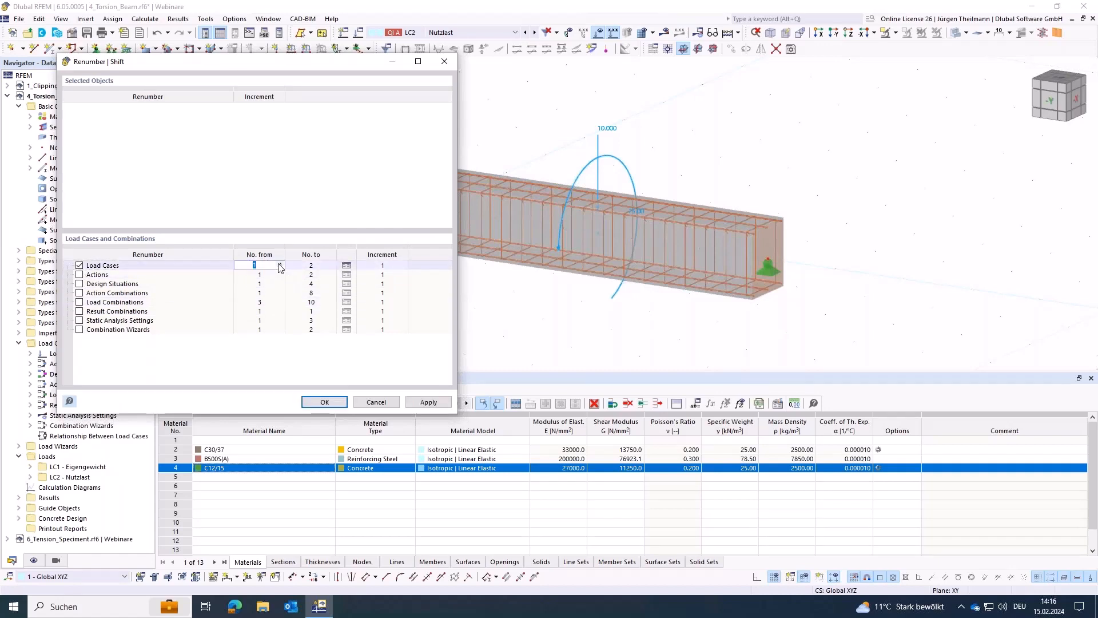
type("4")
left_click(309, 265)
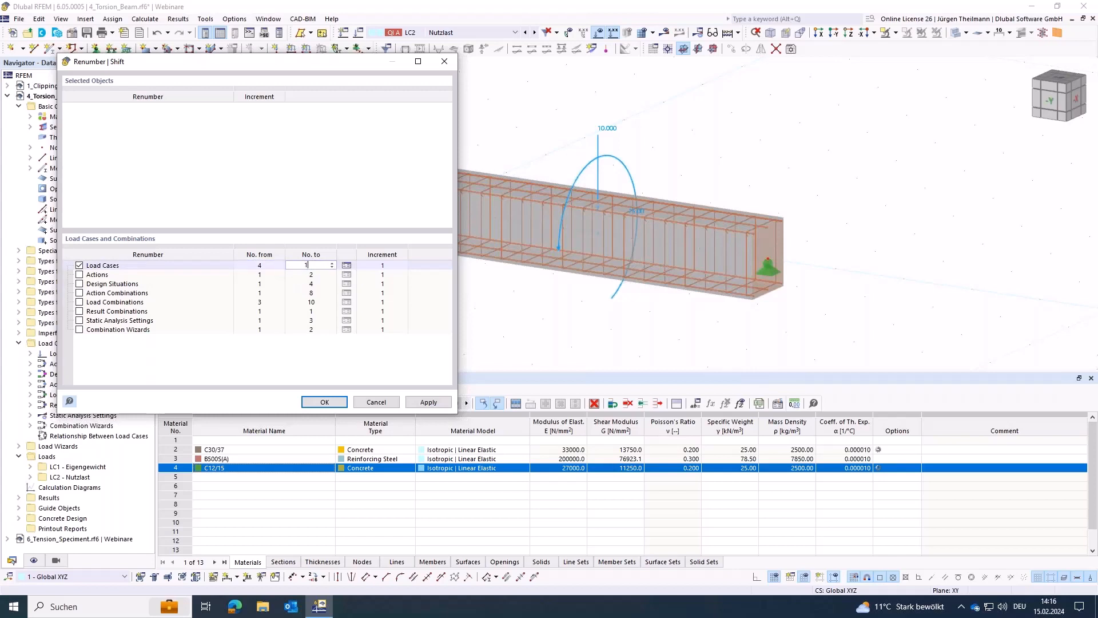
left_click(426, 402)
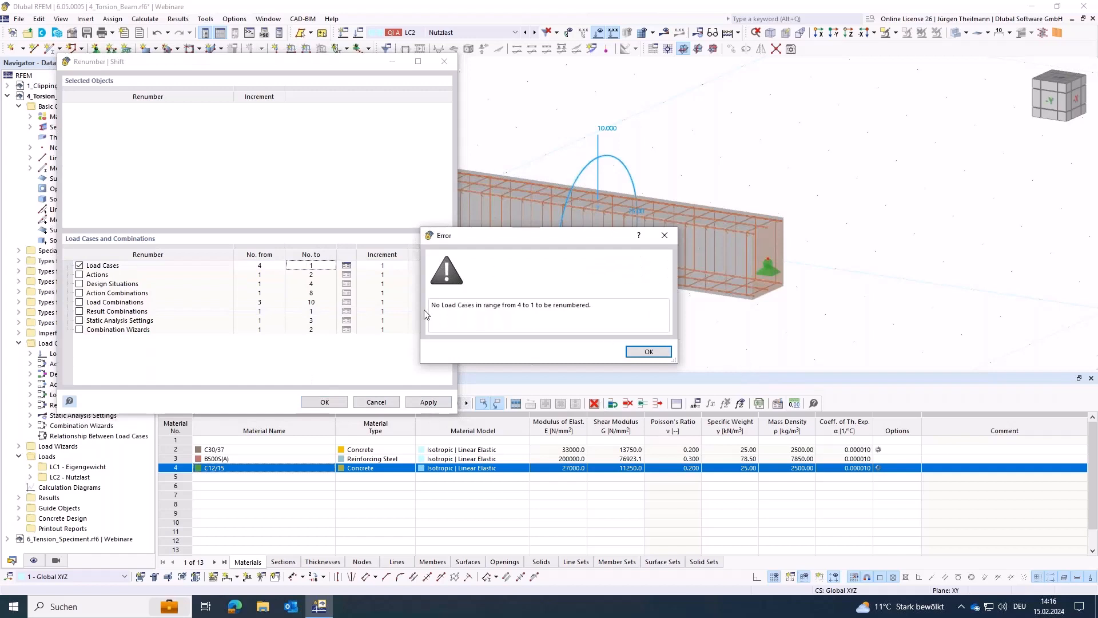
left_click(649, 351)
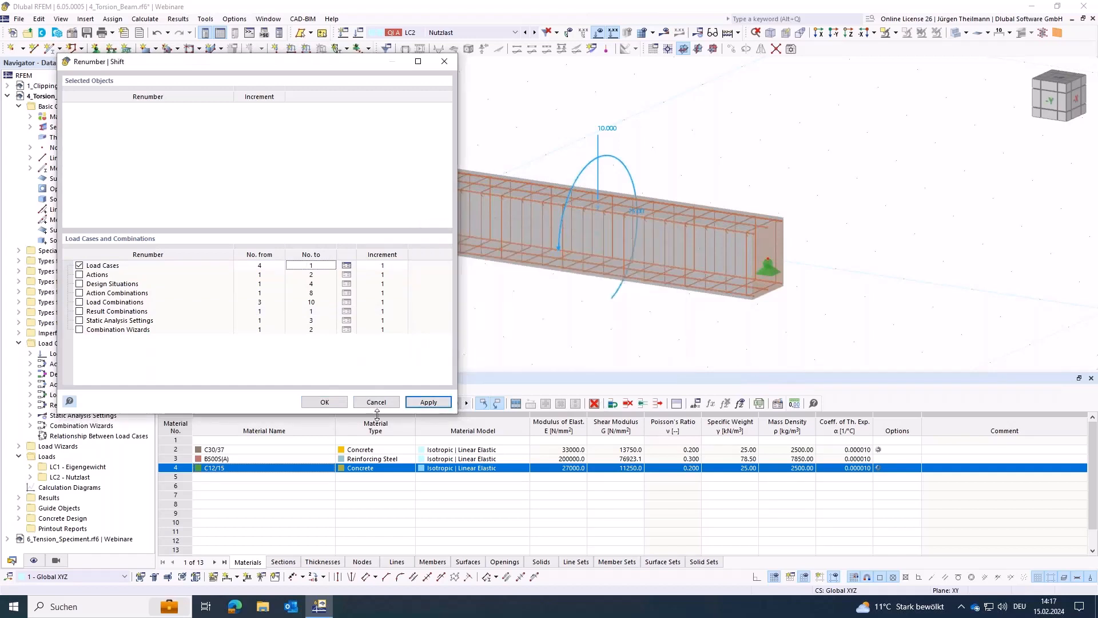
left_click(376, 402)
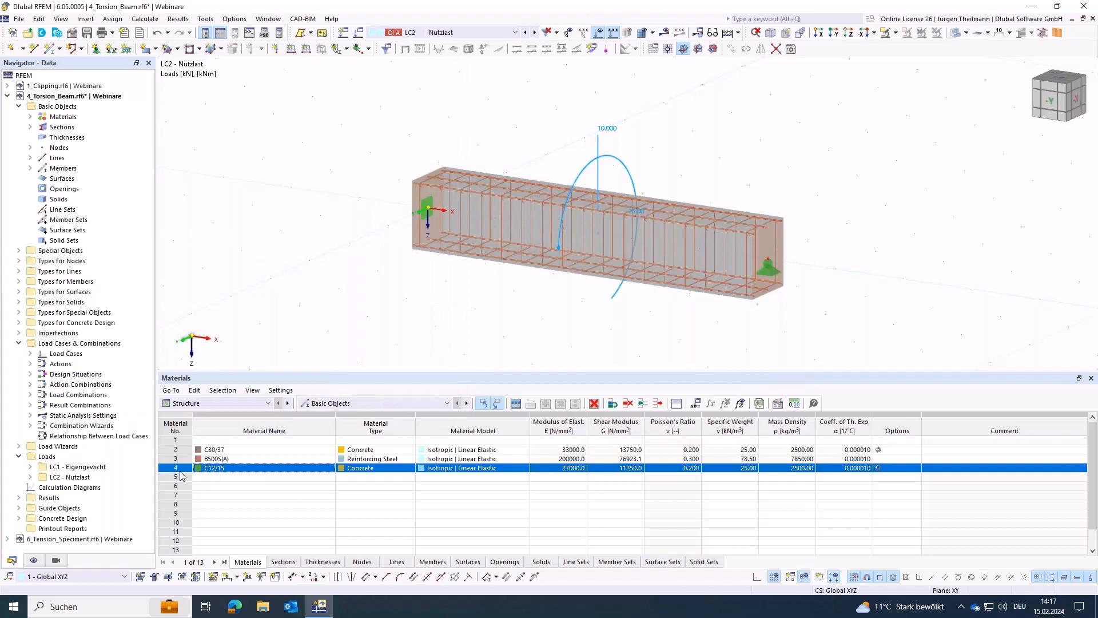
left_click(323, 576)
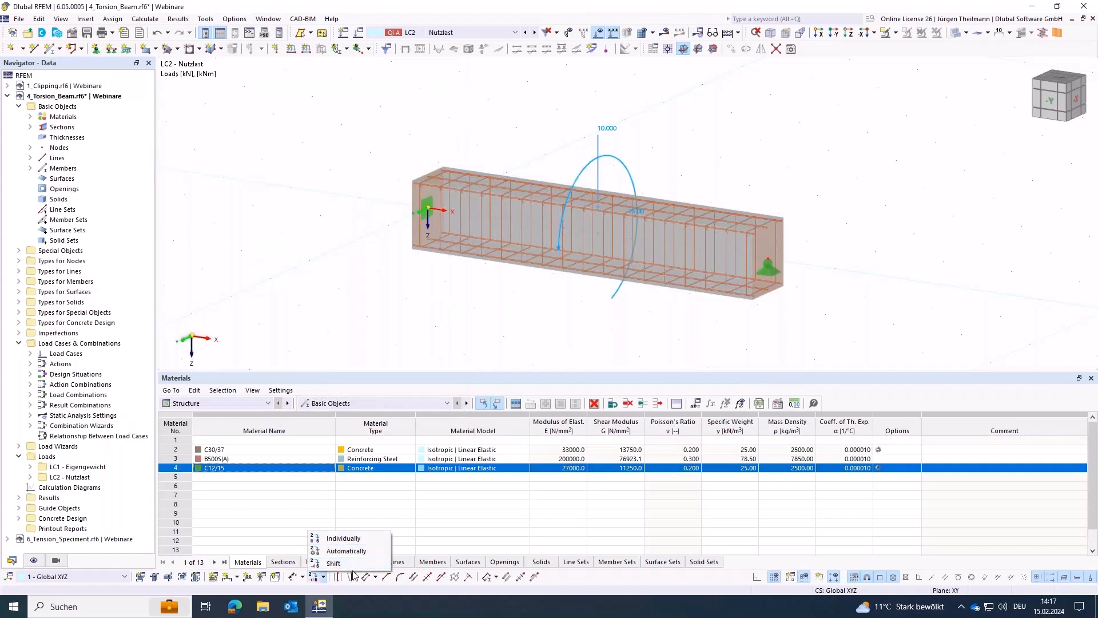
left_click(334, 563)
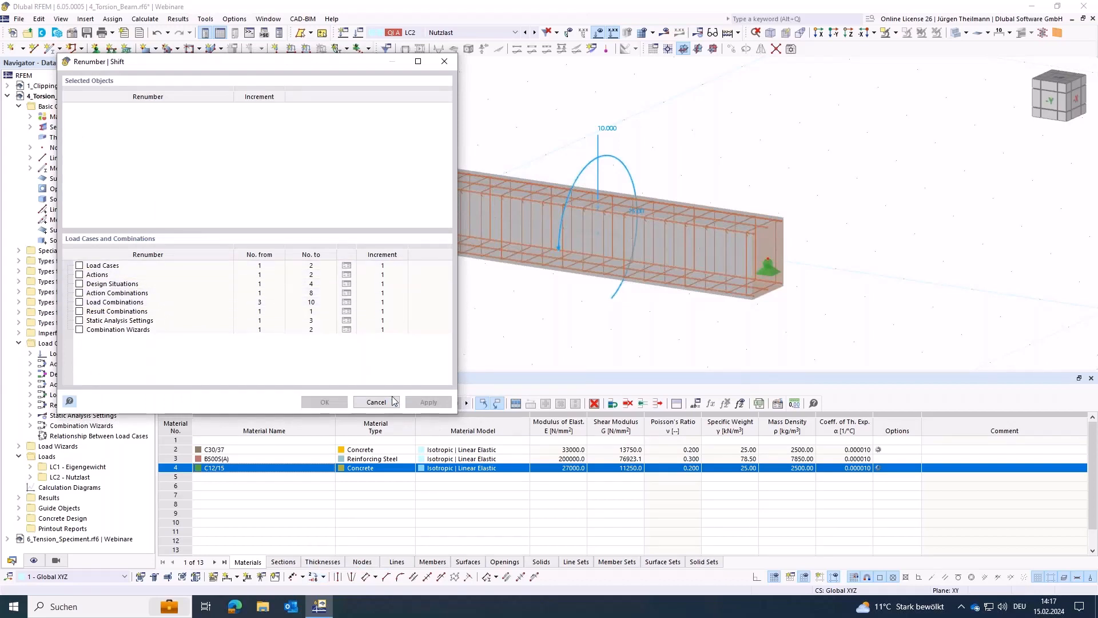
left_click(376, 402)
Remove empty row No. 1 from the materials table and bring up the load combinations table
left_click(175, 440)
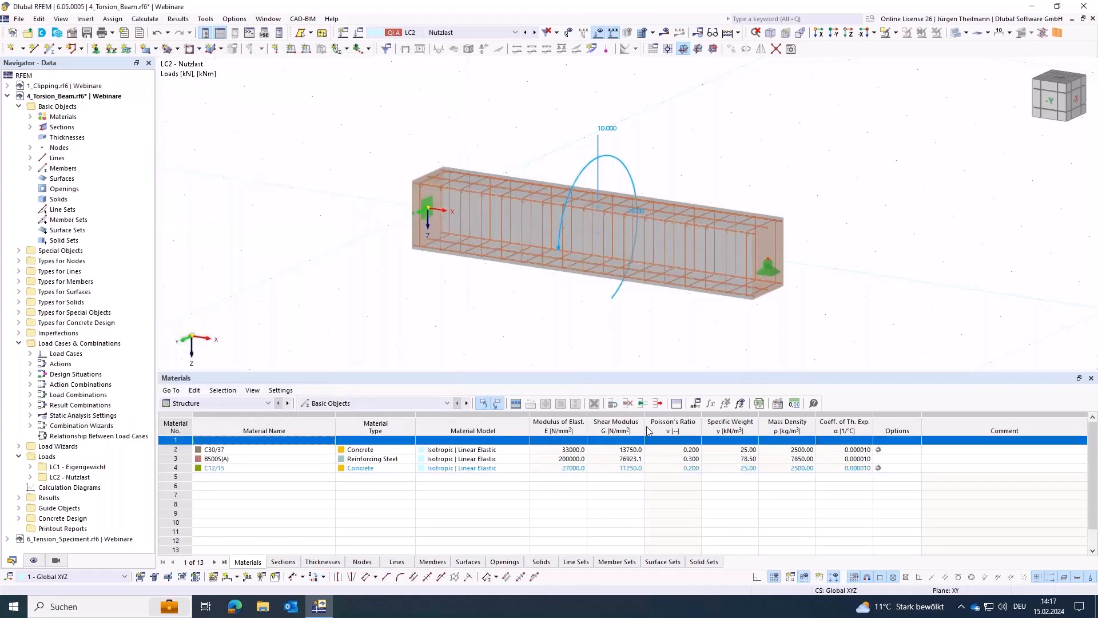
left_click(658, 404)
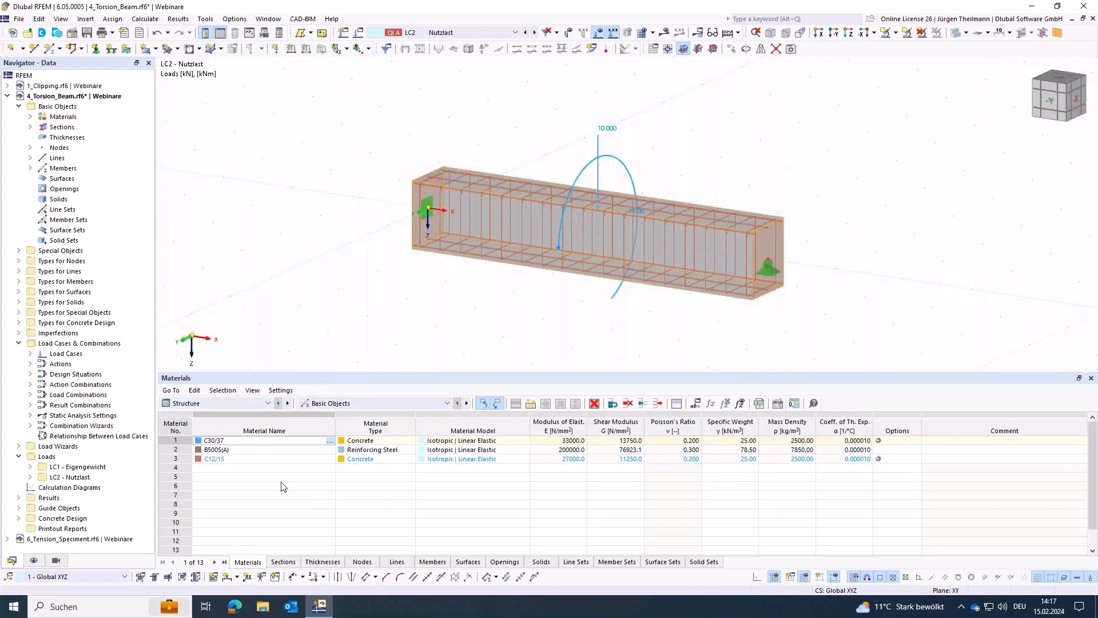
left_click(245, 404)
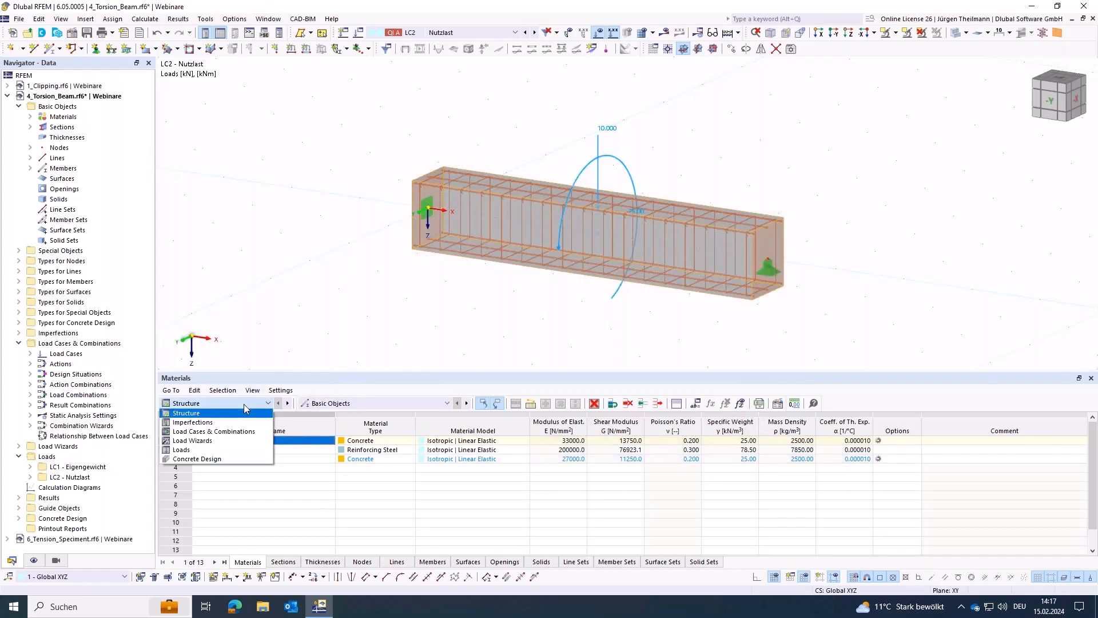
left_click(175, 433)
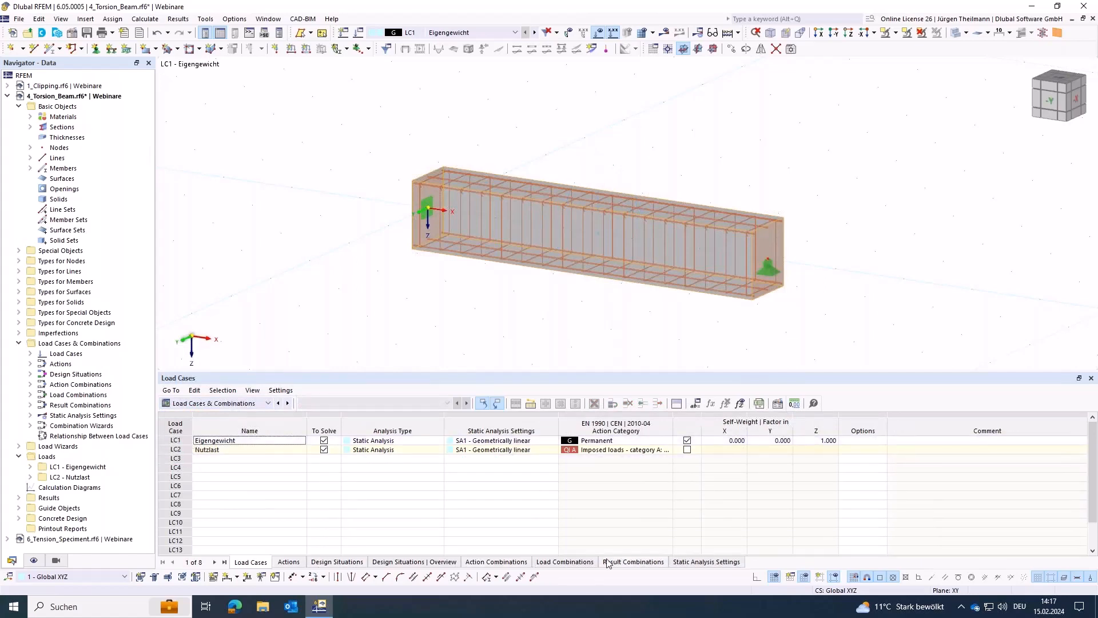
left_click(565, 563)
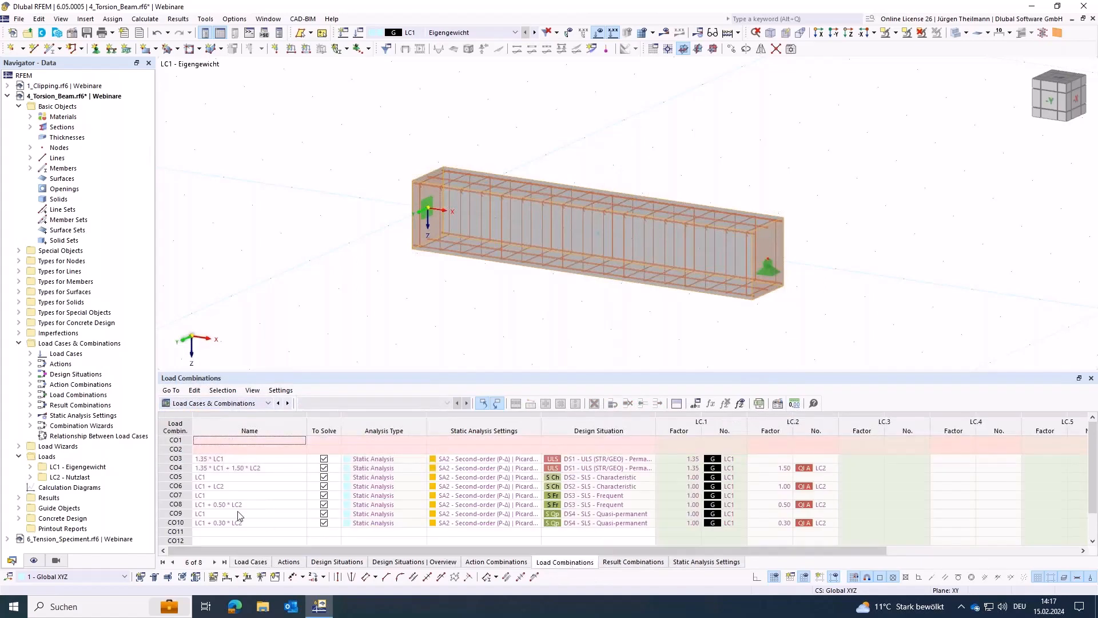
left_click(192, 509)
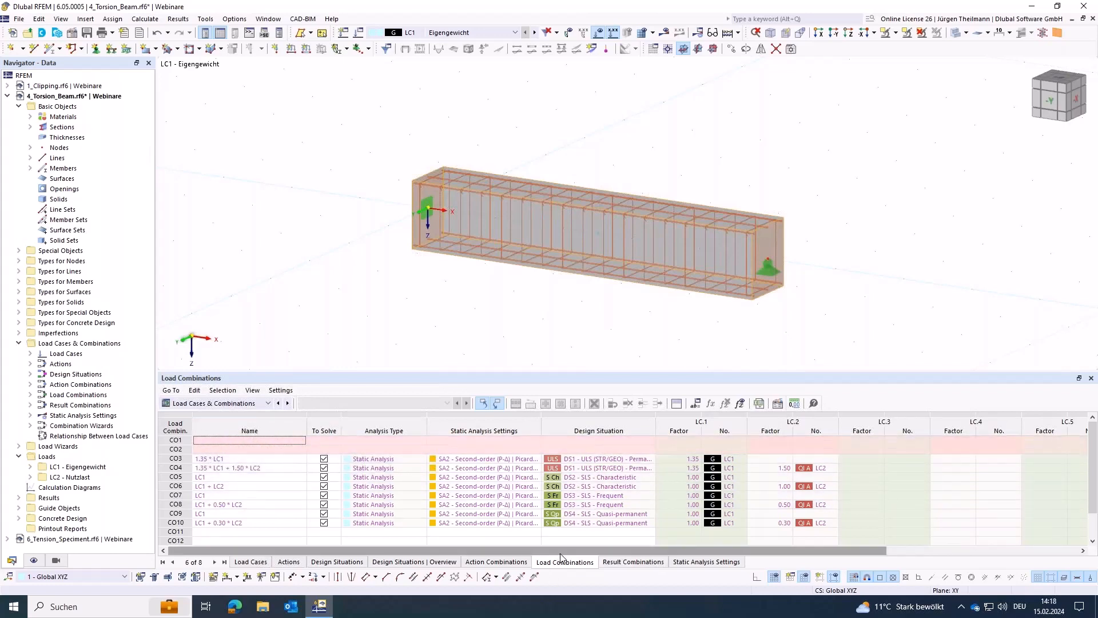
Delete result combination RC1 (CO1/p or CO2/p) from the result combinations table
left_click(630, 563)
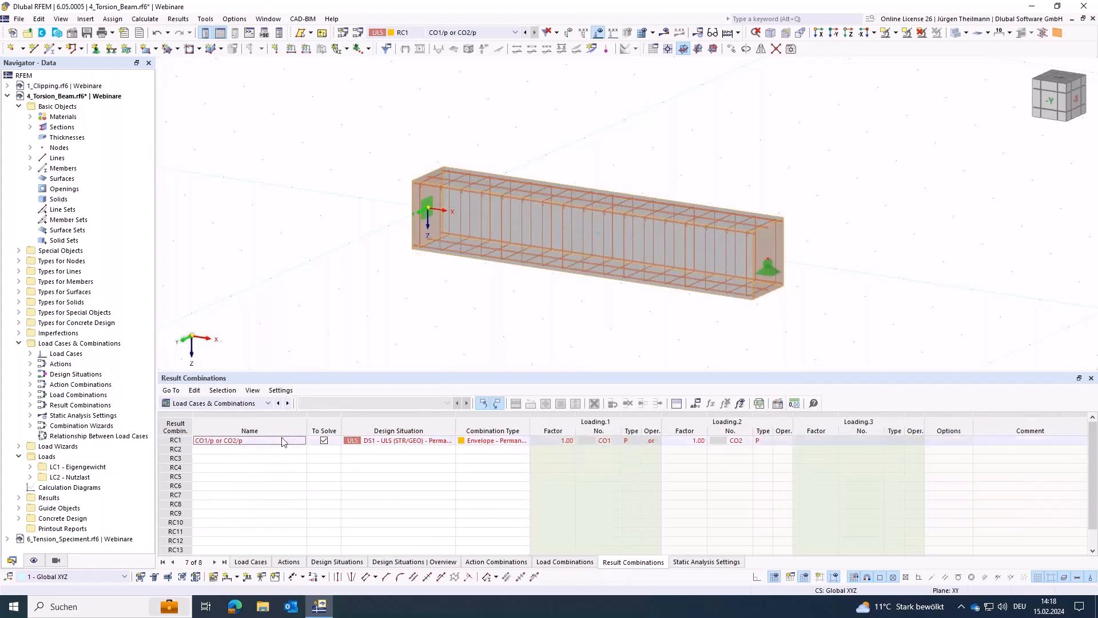
left_click(176, 449)
left_click(177, 441)
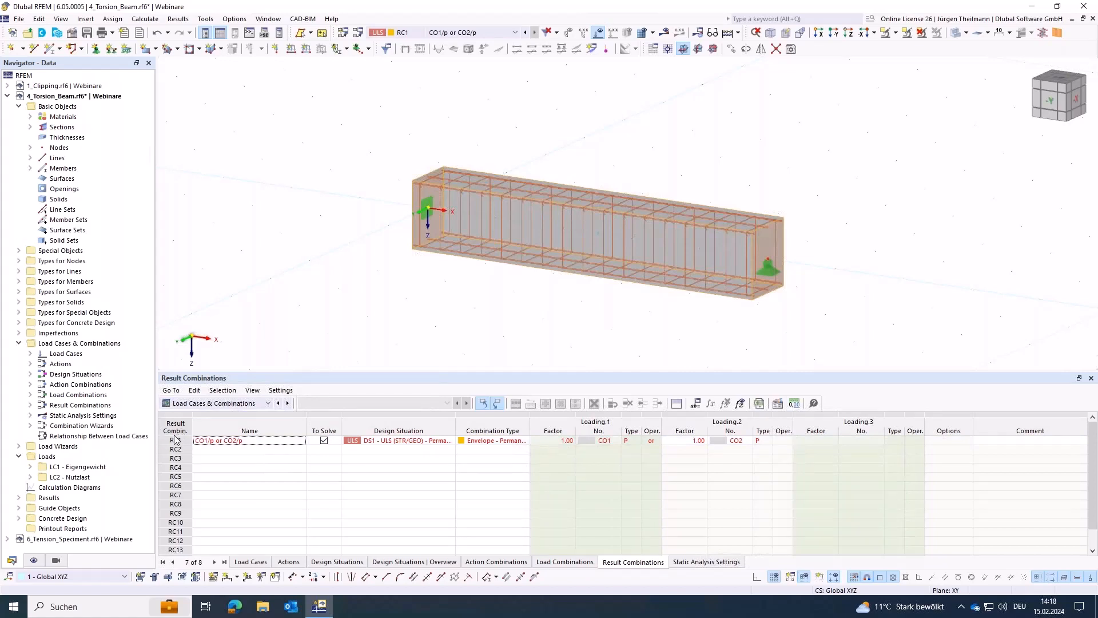
left_click(183, 441)
left_click(175, 442)
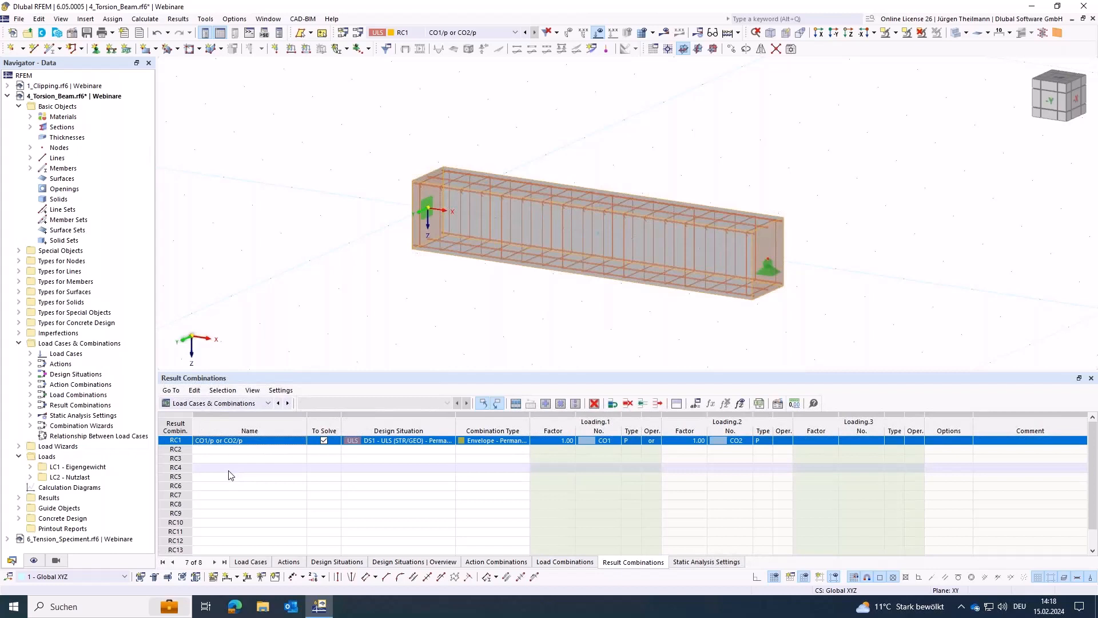
left_click(632, 404)
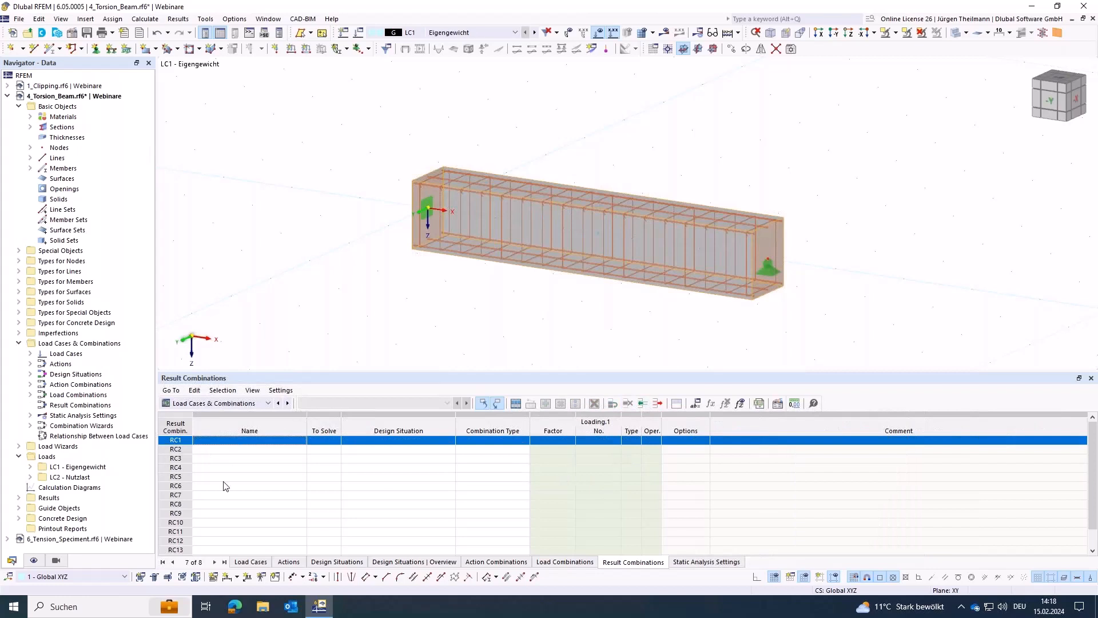
Remove the two empty rows CO1 and CO2 from the load combinations table
left_click(565, 563)
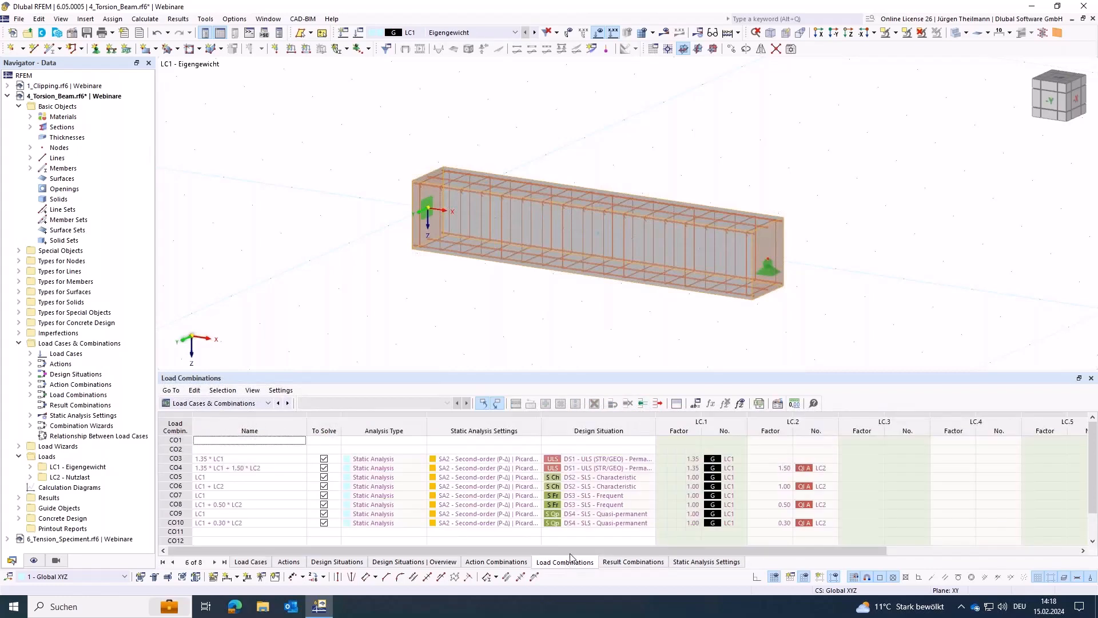
left_click_drag(179, 442, 177, 452)
left_click(176, 450)
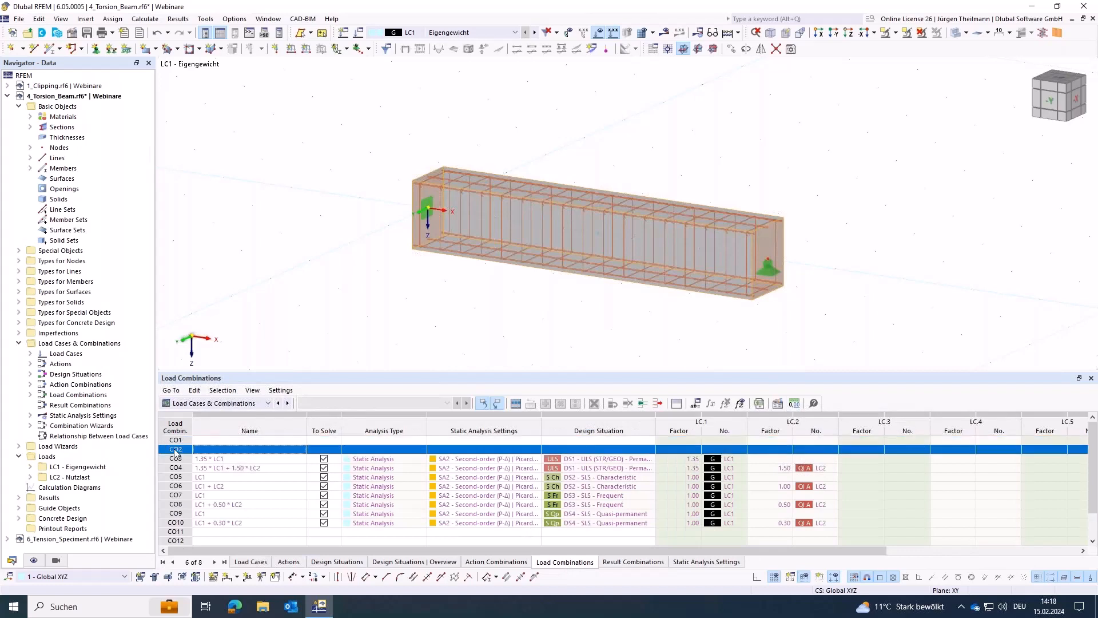
left_click(176, 441)
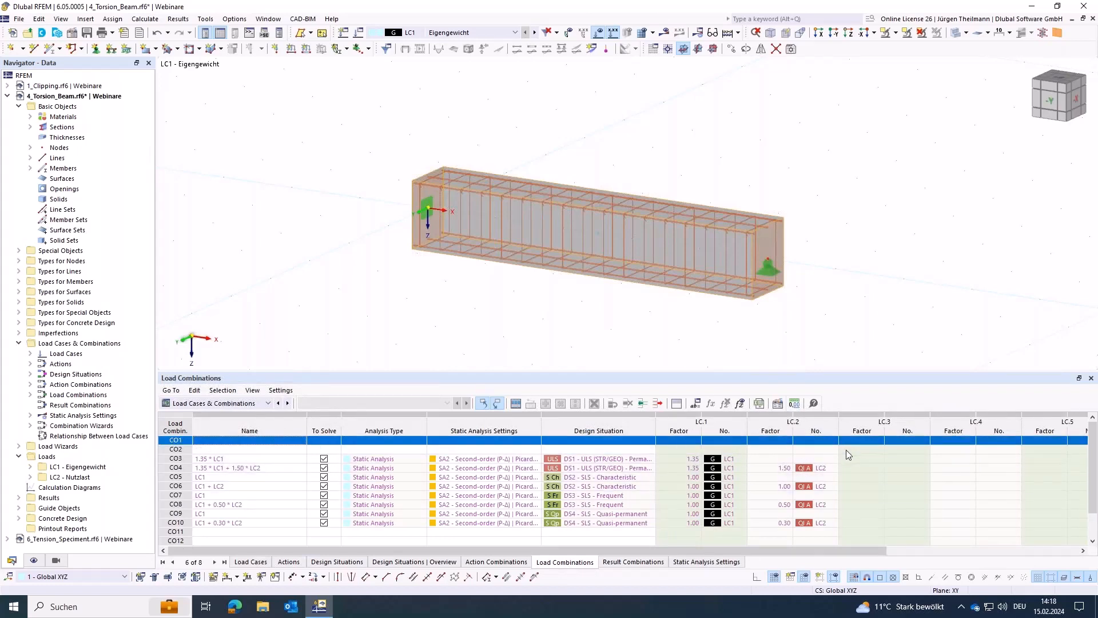
left_click(657, 404)
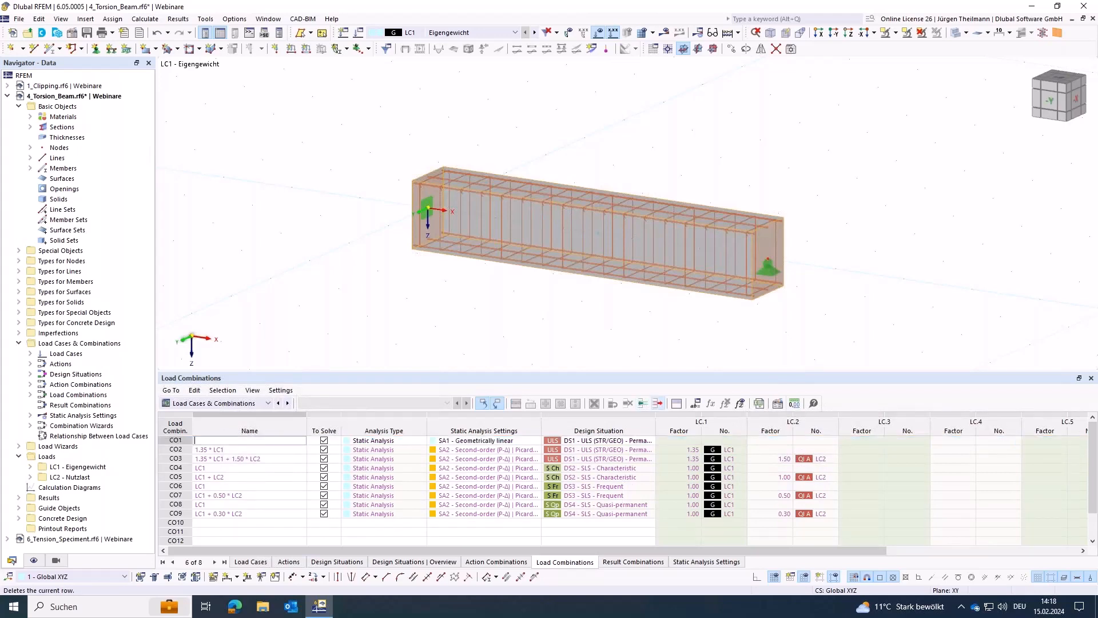
left_click(657, 402)
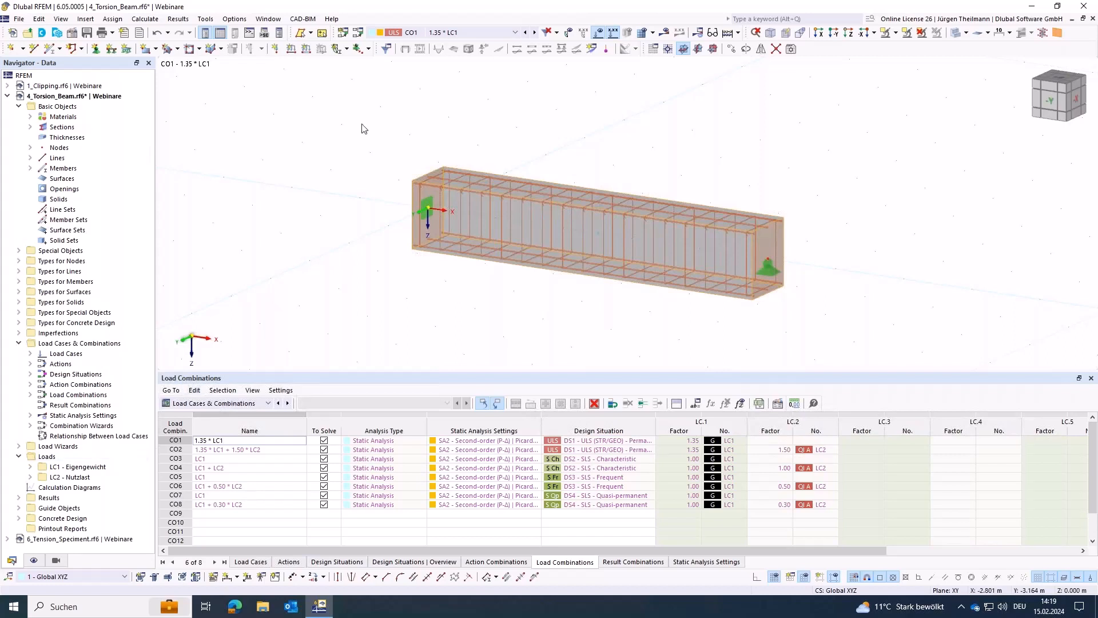
Open the Concrete Design input data for the design situations and display the concrete design results
left_click(238, 404)
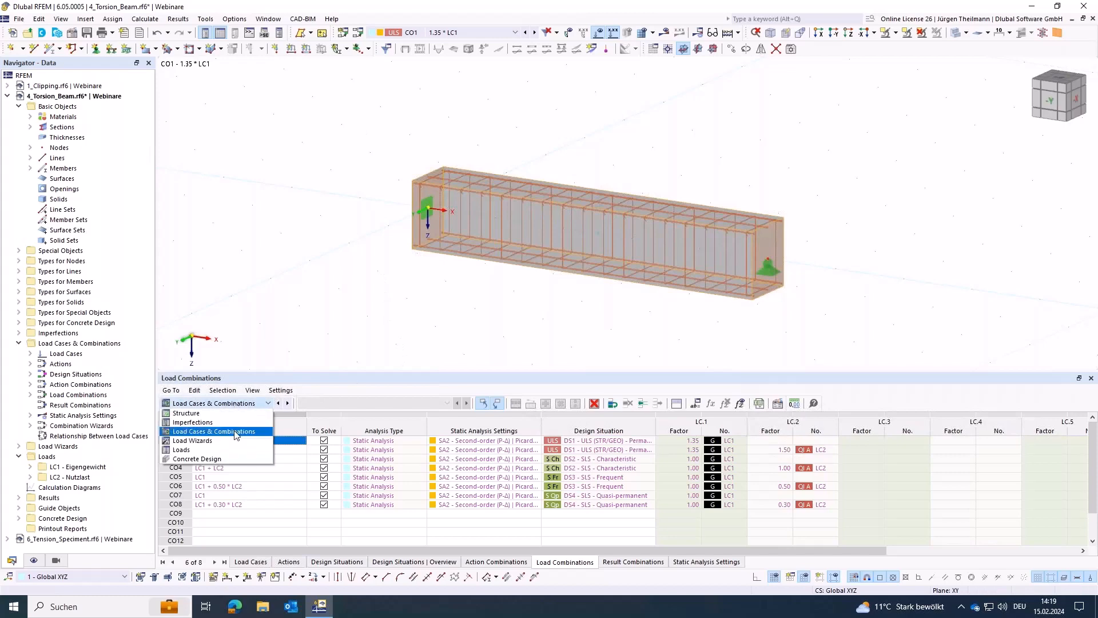
left_click(229, 459)
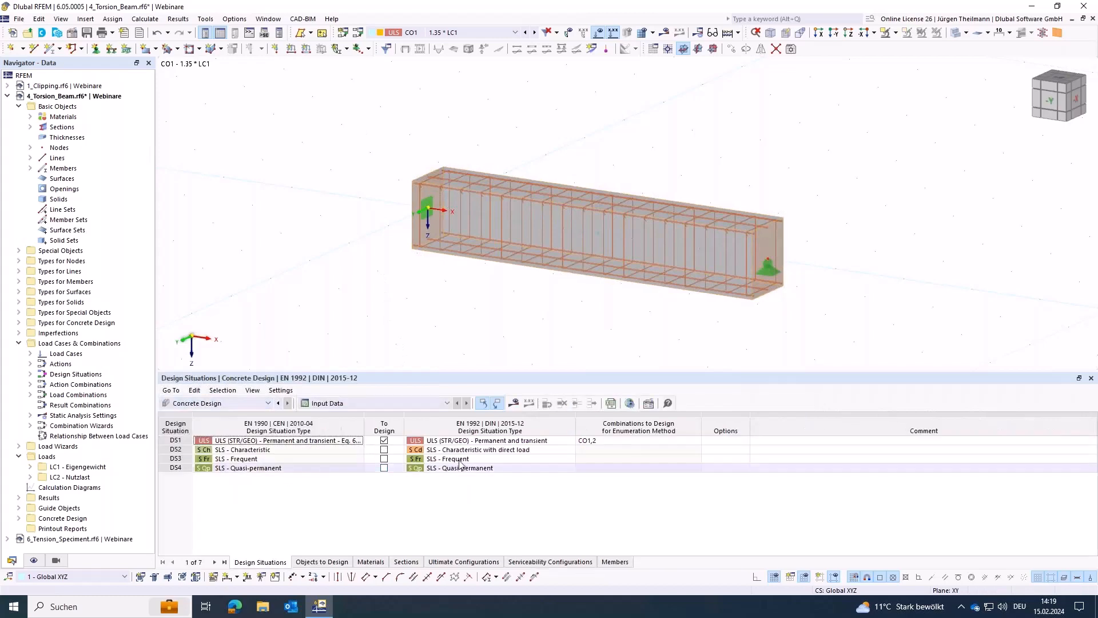
left_click(514, 403)
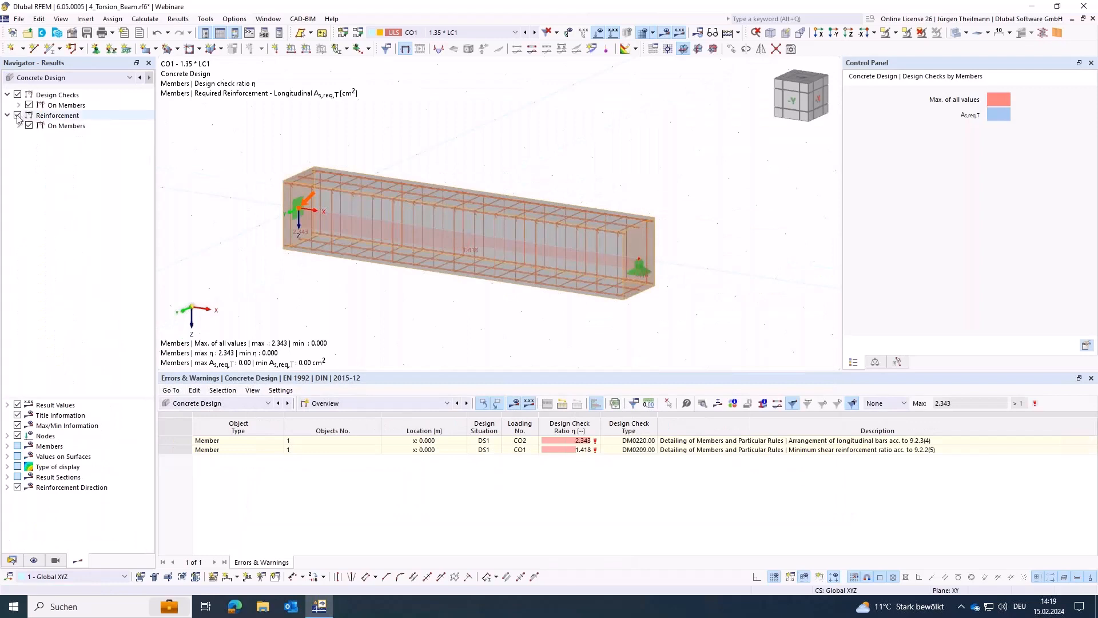
Expand the reinforcement results on members down to the individual required longitudinal reinforcement components
left_click(19, 125)
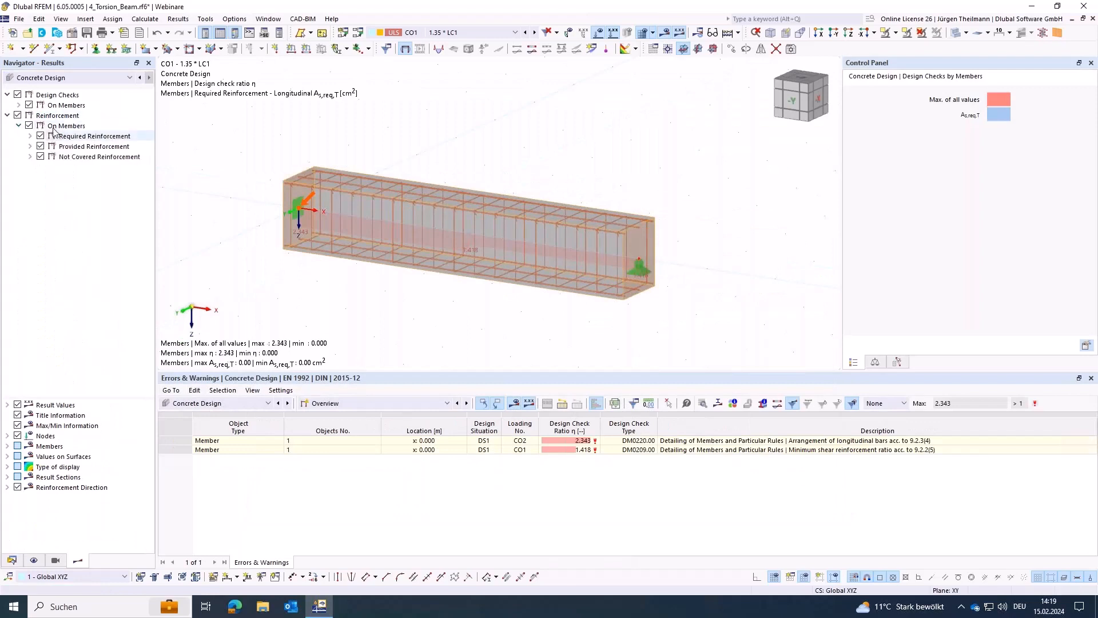
left_click(29, 136)
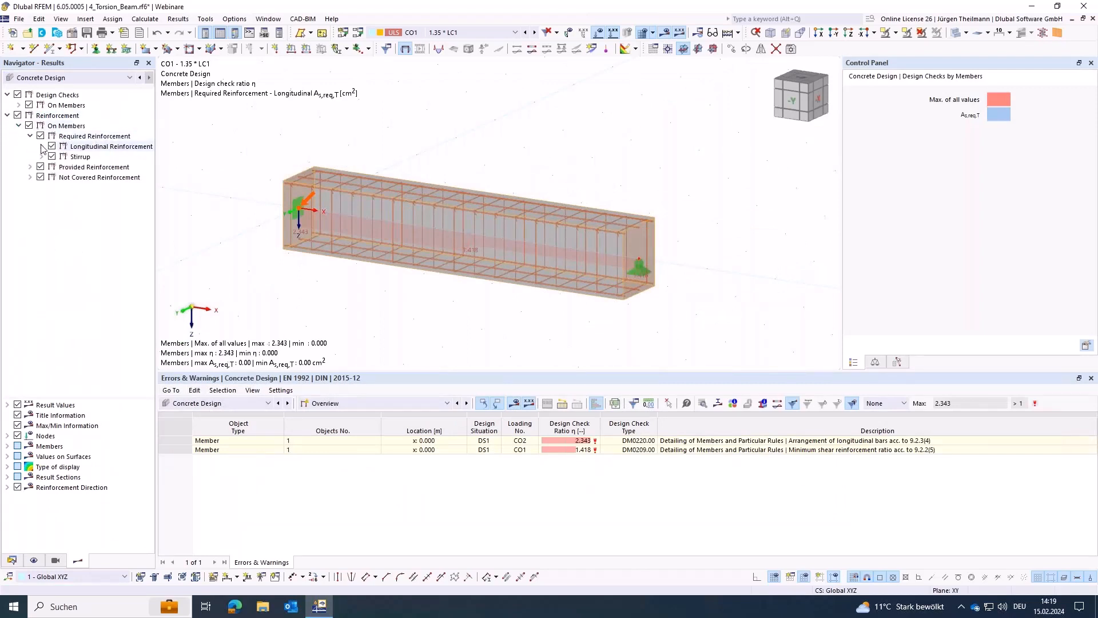
left_click(42, 146)
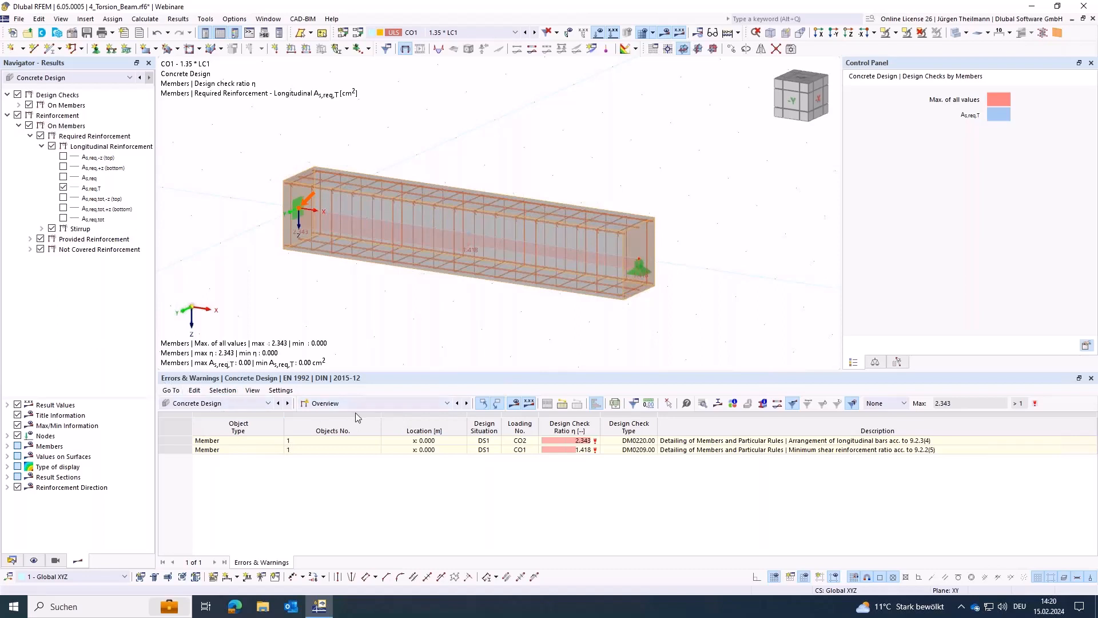
Check in the Standard ultimate configuration of the Concrete Design input data whether torsional moments are considered
left_click(370, 404)
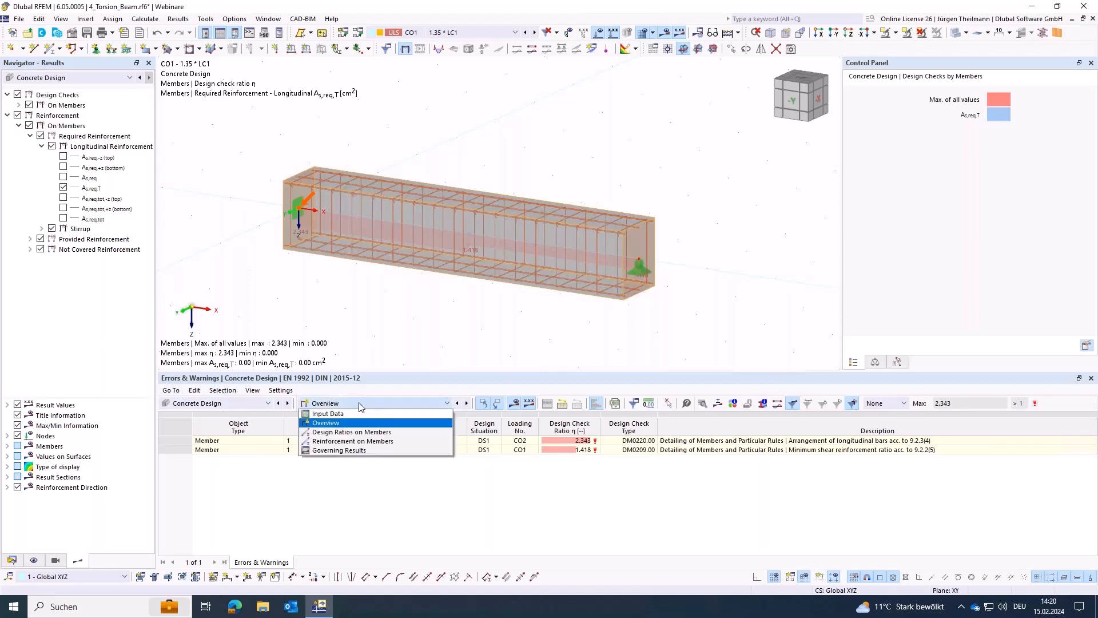
left_click(324, 414)
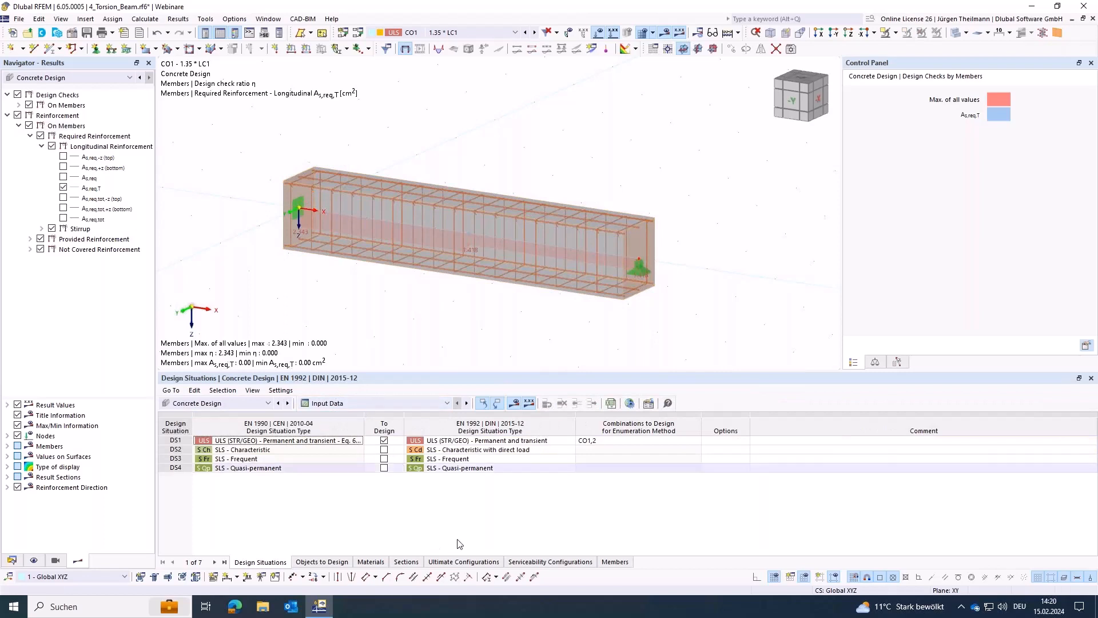
left_click(435, 564)
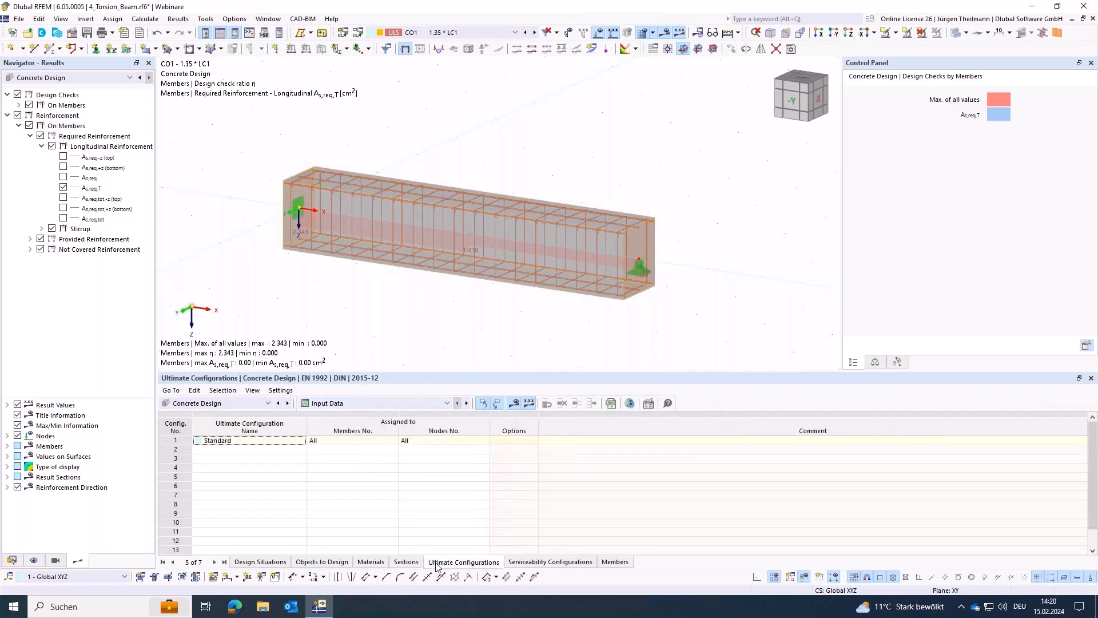
double_click(177, 441)
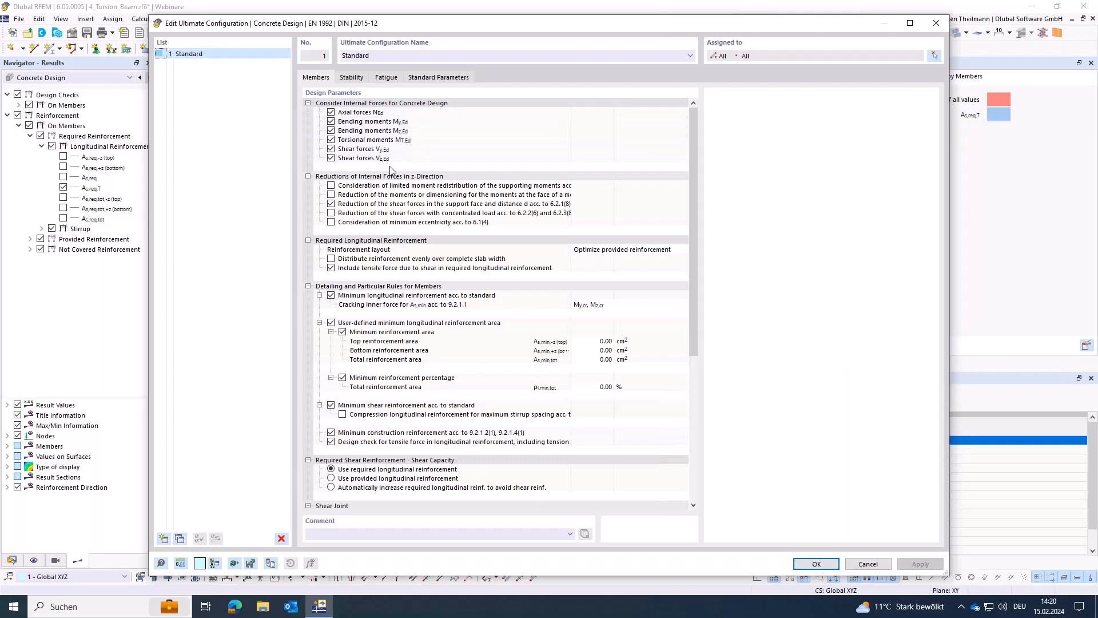
left_click(319, 142)
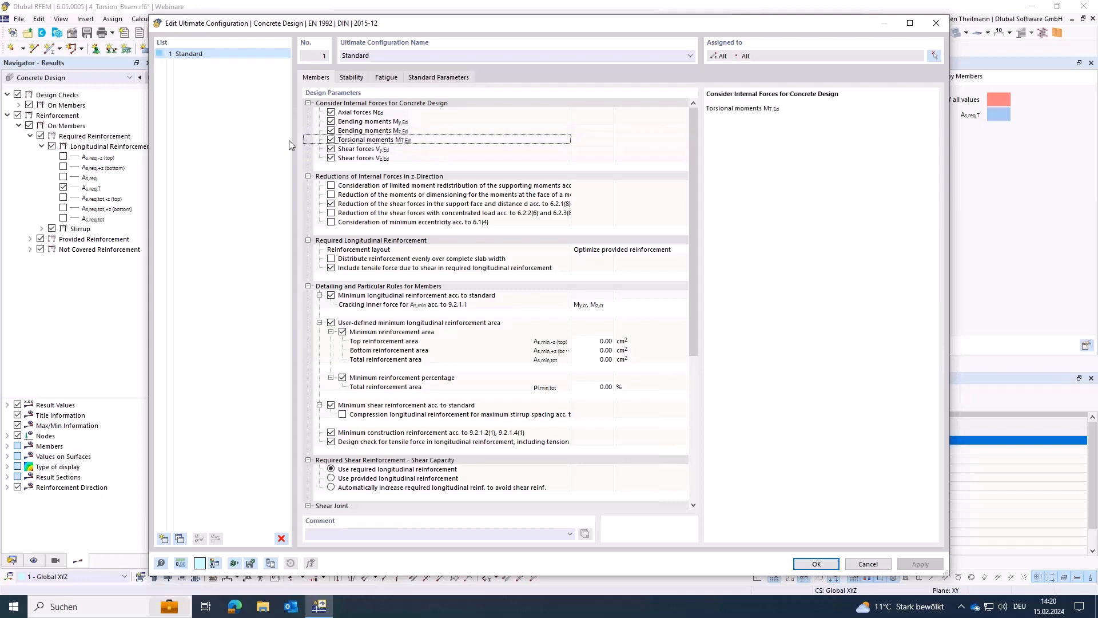
left_click(816, 564)
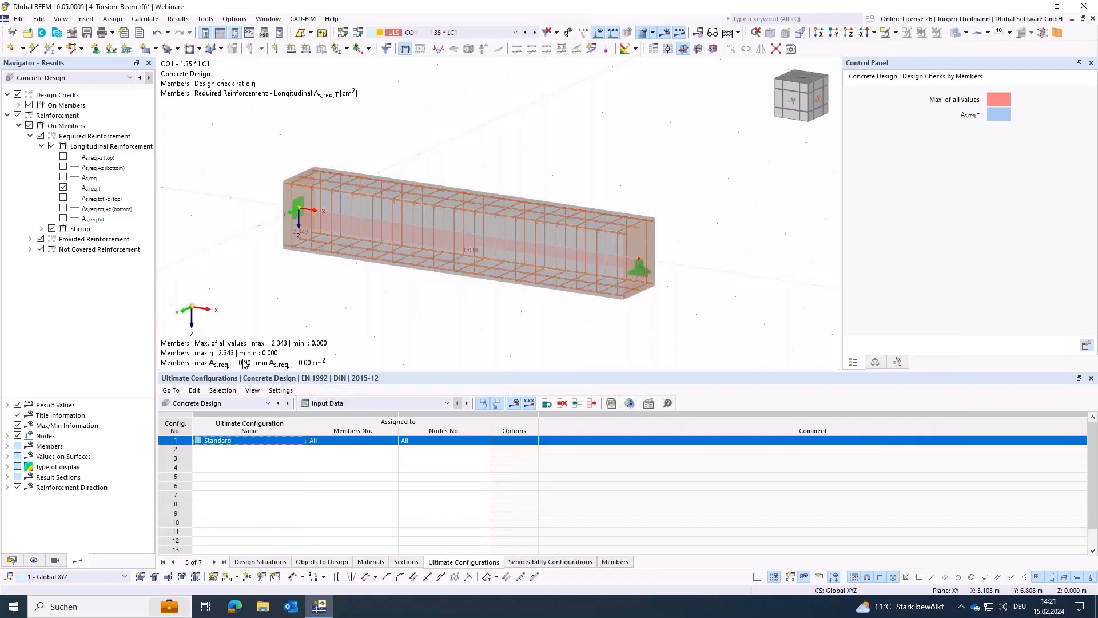
Review the Design Ratios on Members table and bring up the Reinforcement on Members results
left_click(384, 403)
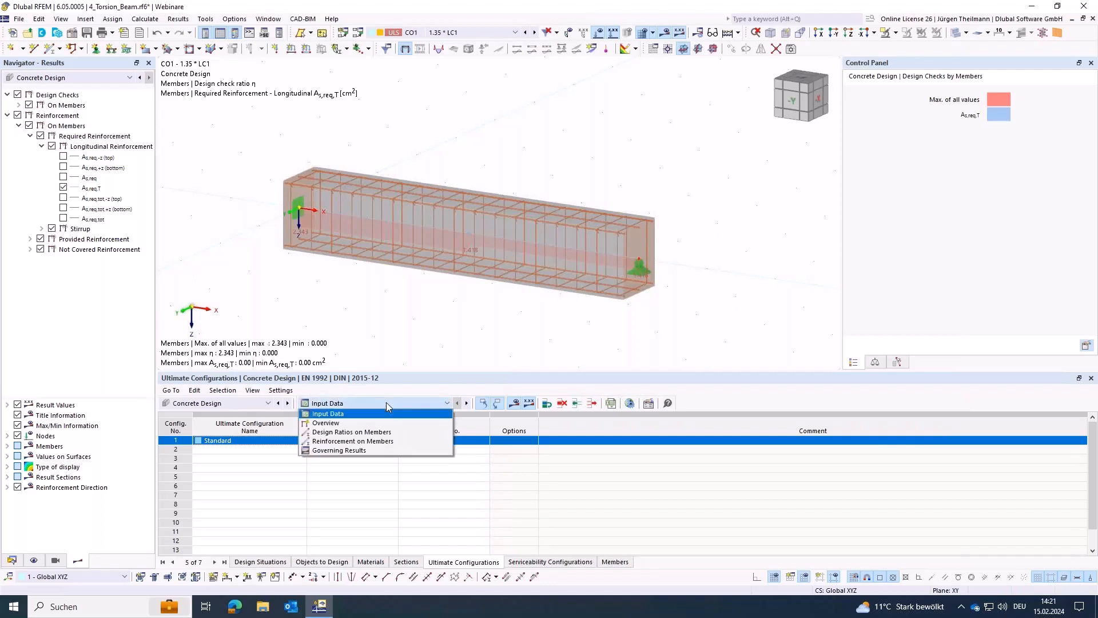
left_click(377, 432)
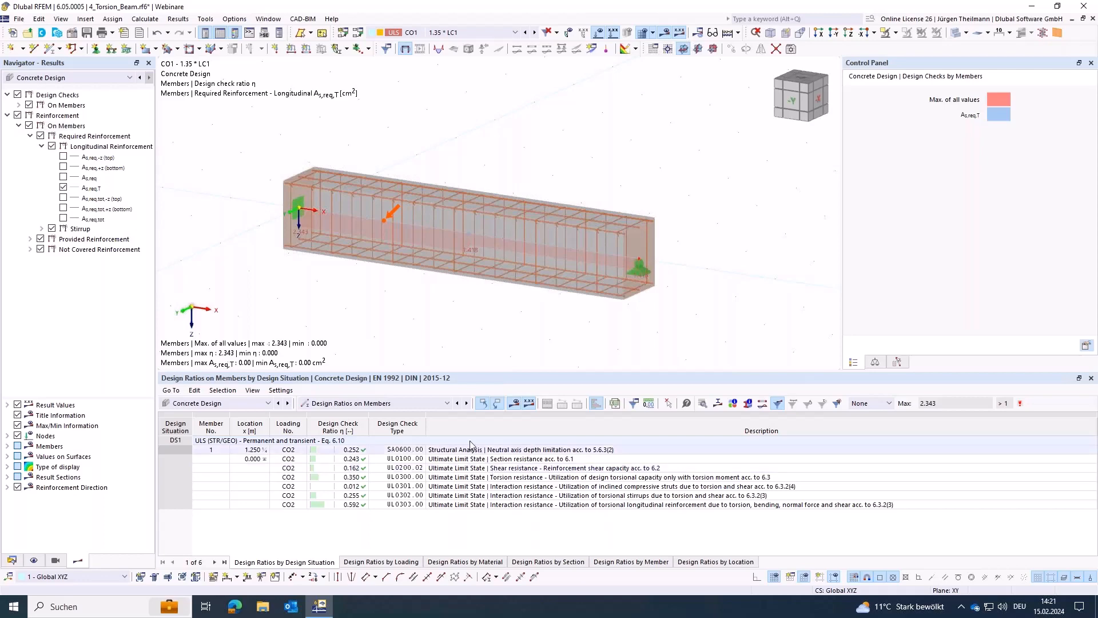
left_click(432, 404)
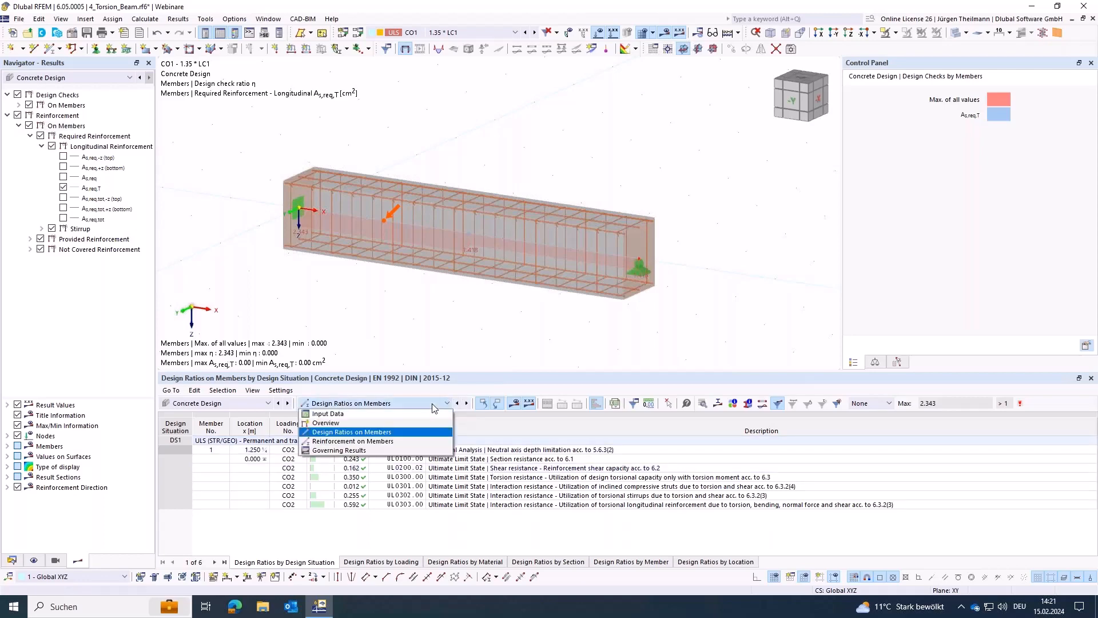
left_click(372, 442)
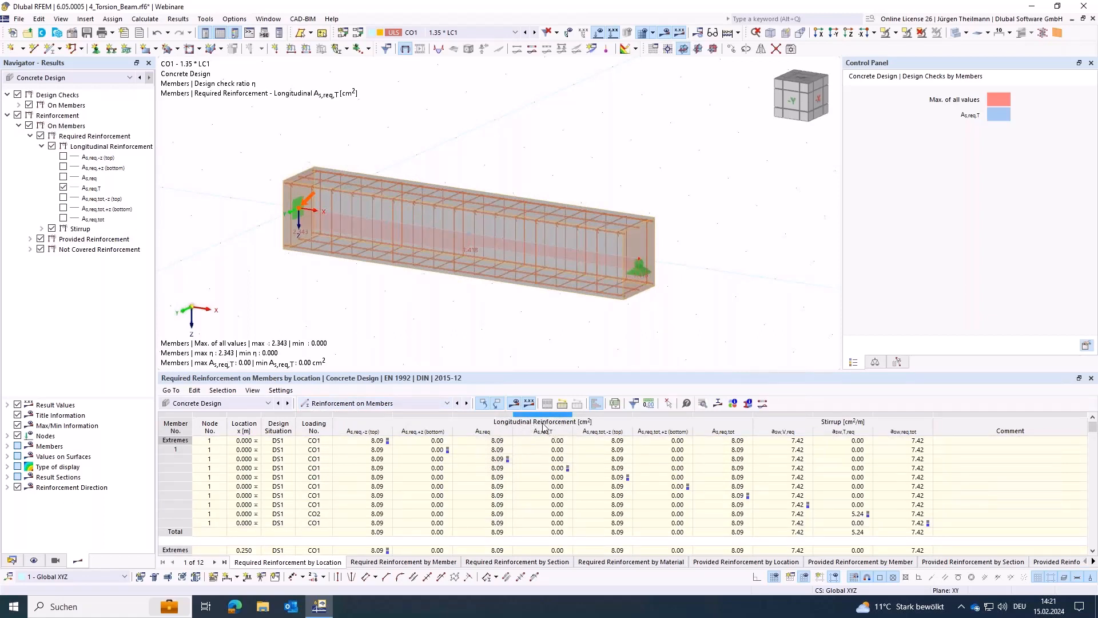
Examine the design check details of the required torsional longitudinal reinforcement for CO2 at x = 0.000 m, including the Equation 6.31 check
left_click(532, 513)
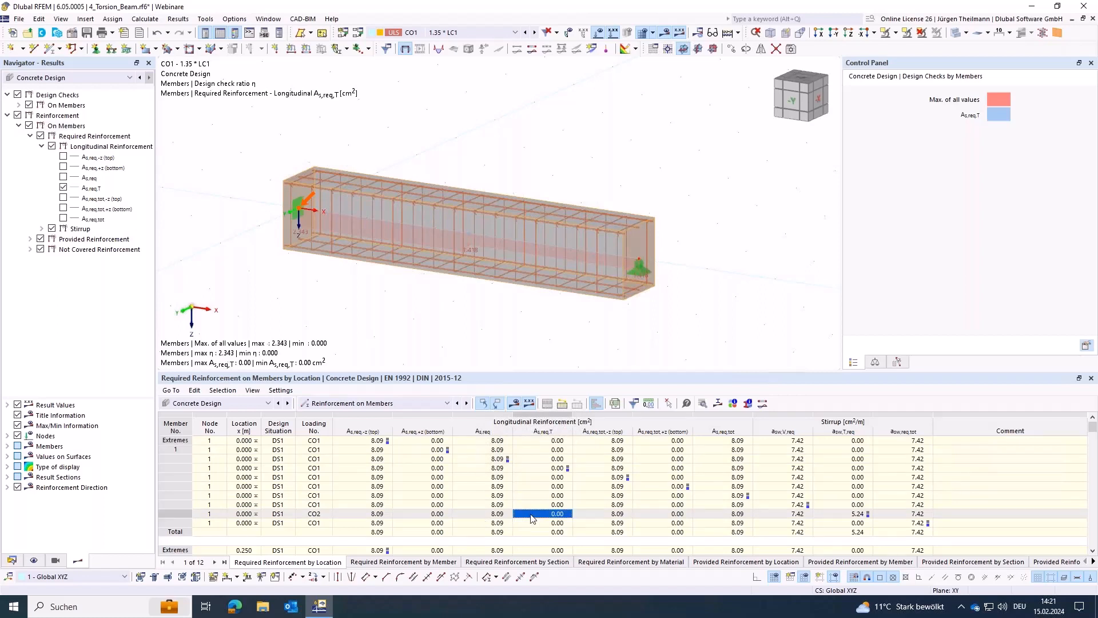
double_click(532, 514)
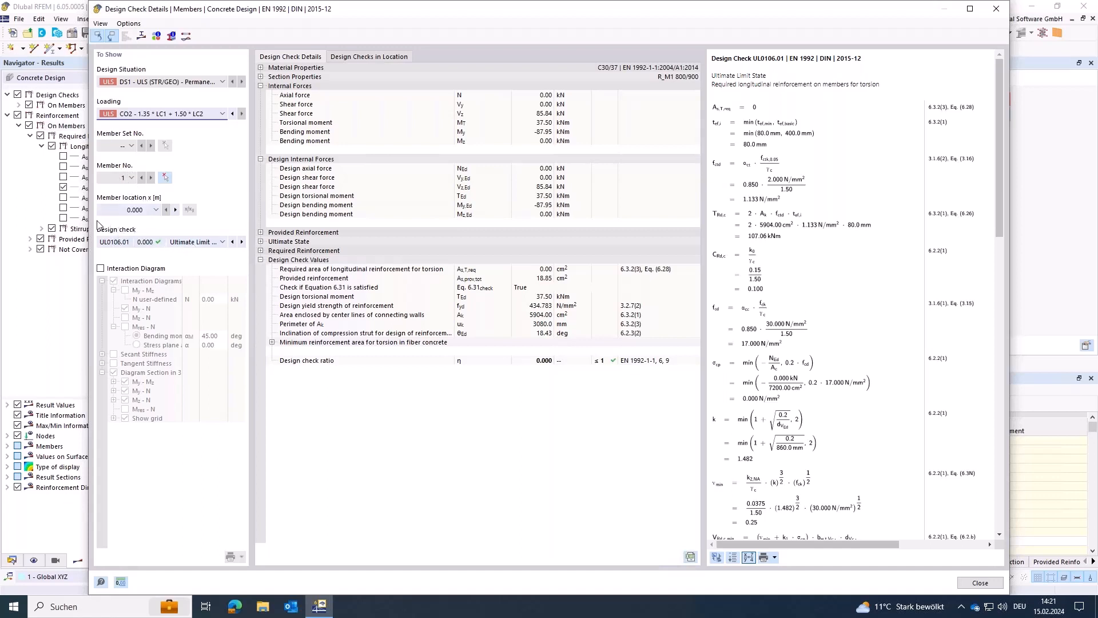
left_click(175, 243)
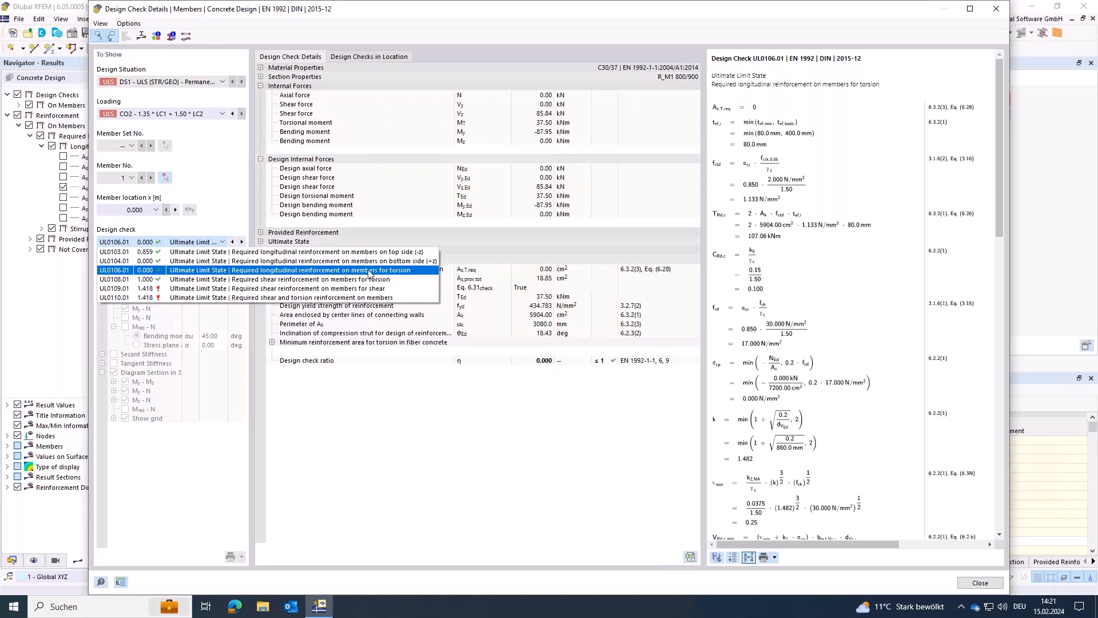
left_click(200, 273)
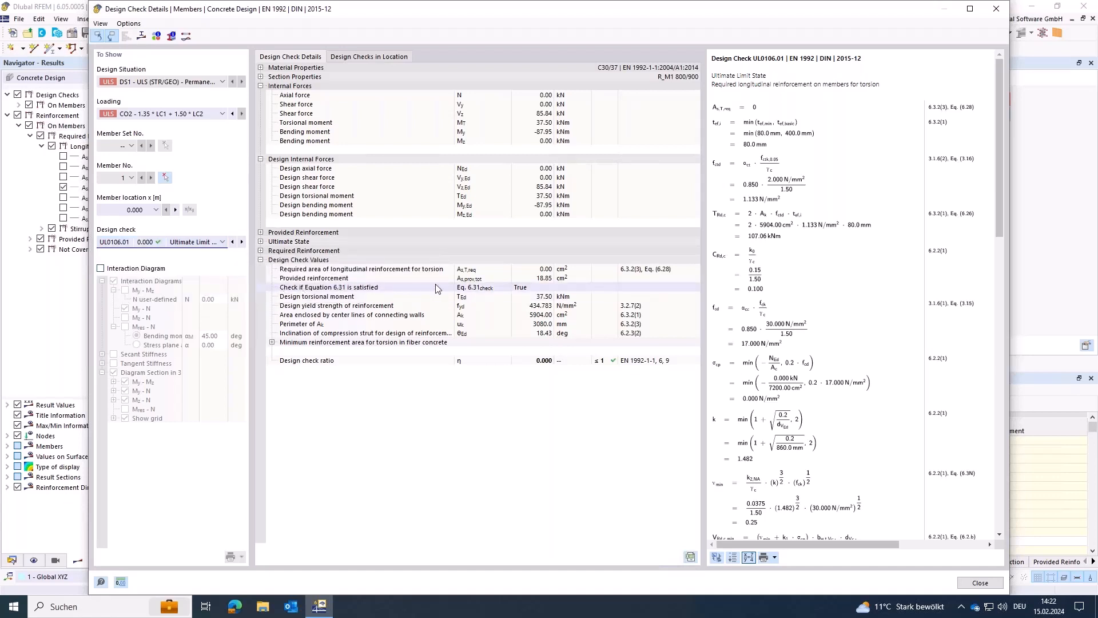
left_click(570, 290)
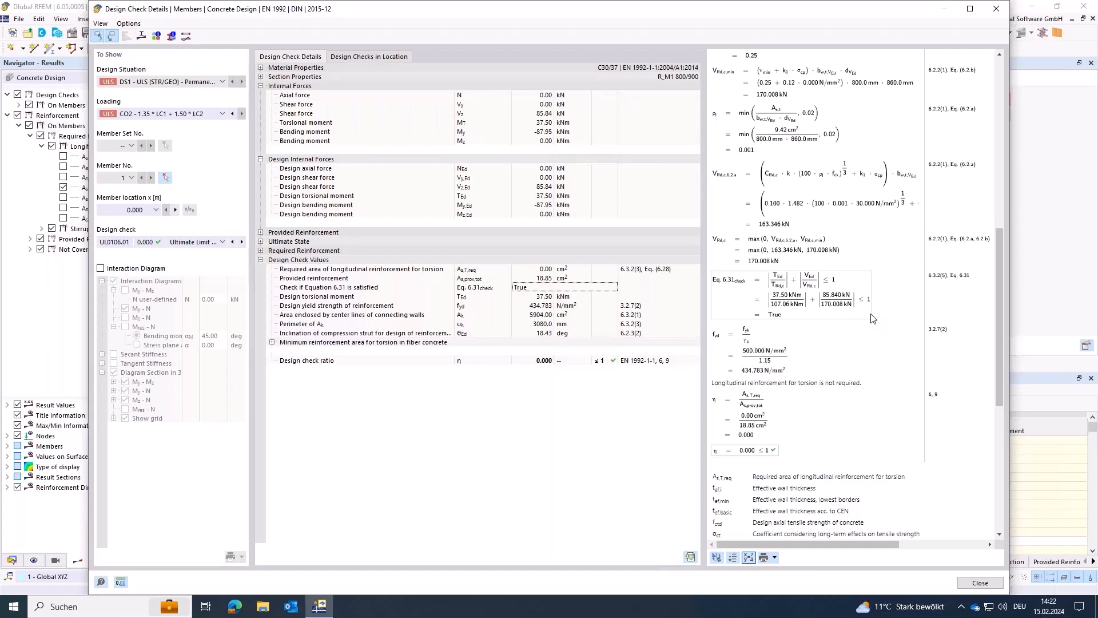
left_click(980, 583)
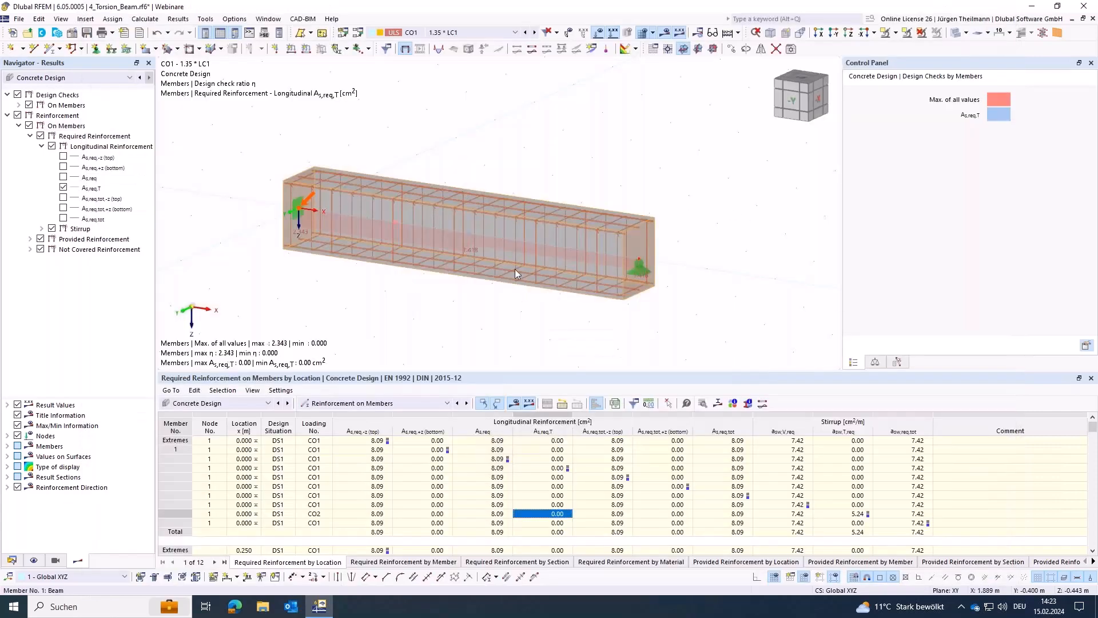
Change the section material of beam member 1 to C12/15 concrete and recalculate the concrete design
double_click(459, 230)
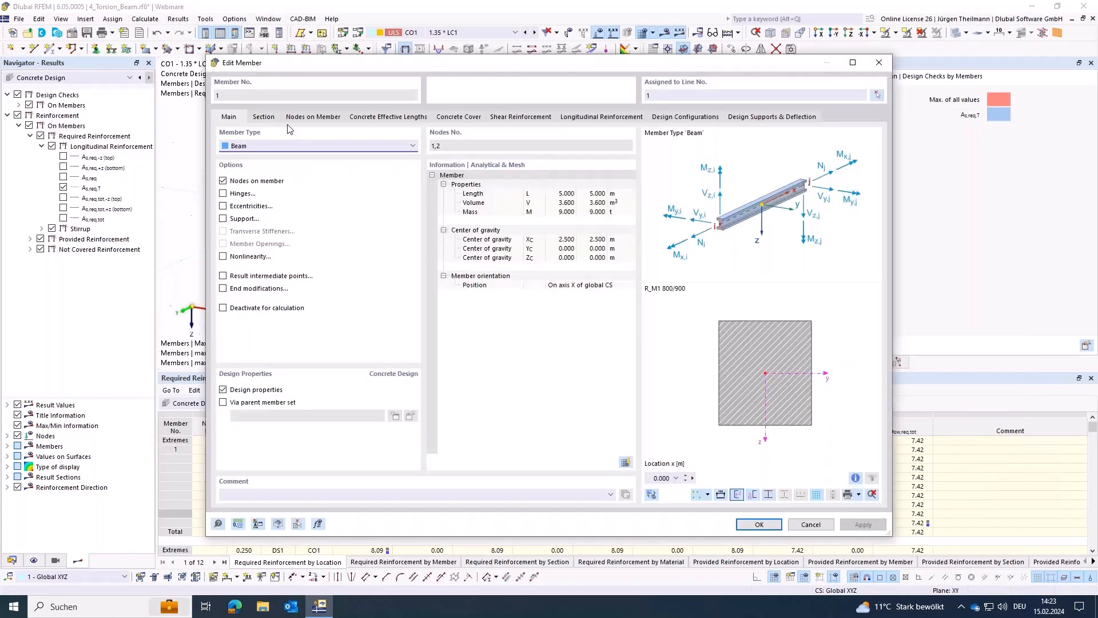
left_click(262, 118)
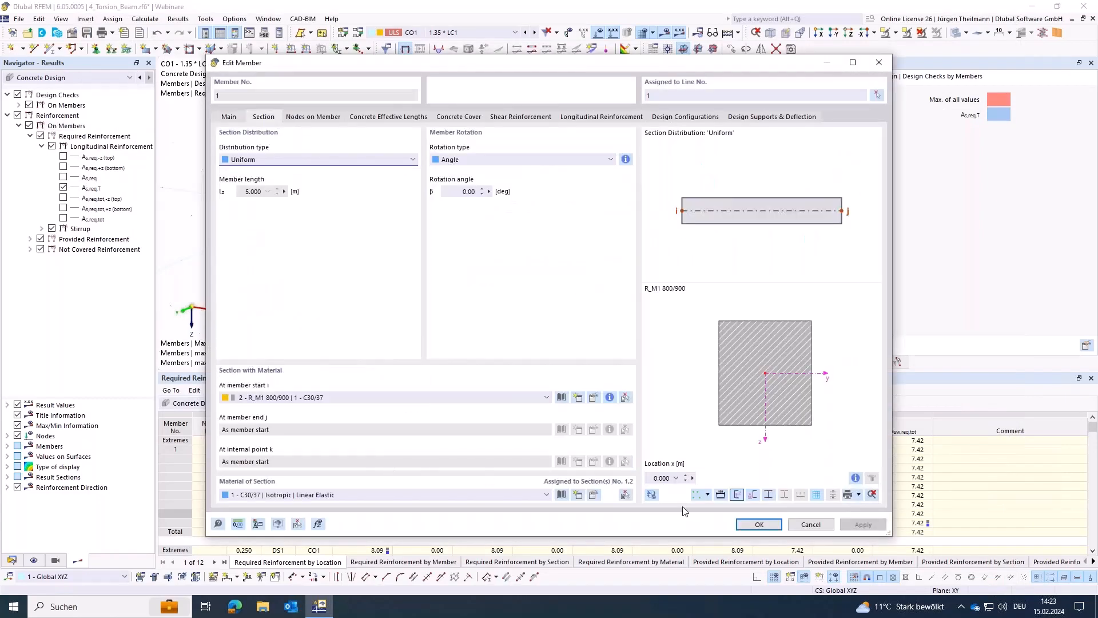
left_click(526, 494)
left_click(260, 527)
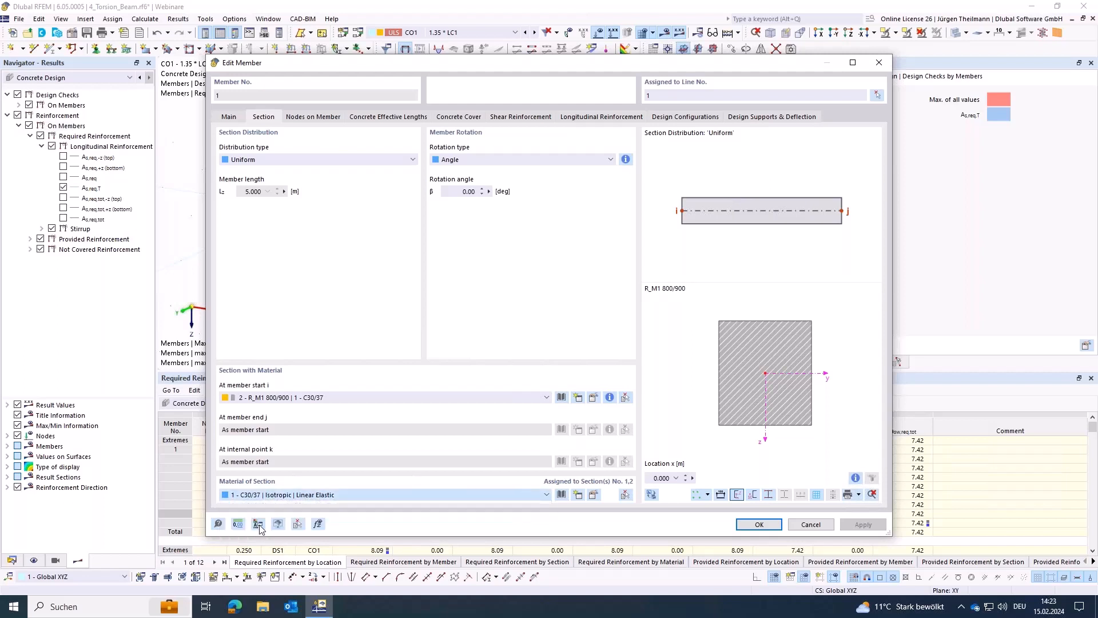
left_click(761, 525)
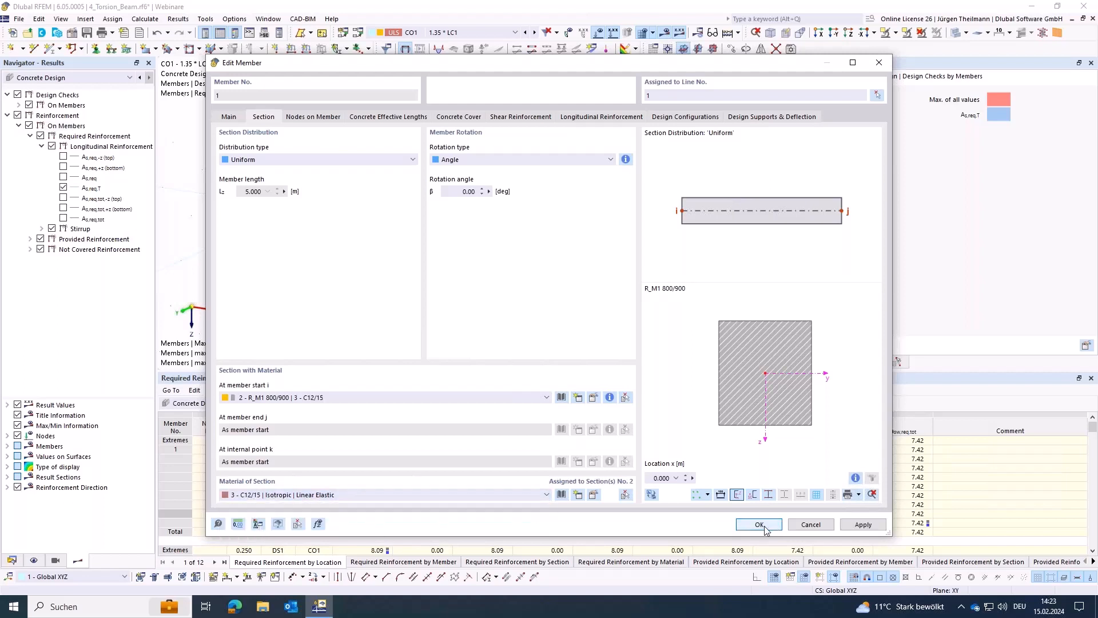
left_click(595, 351)
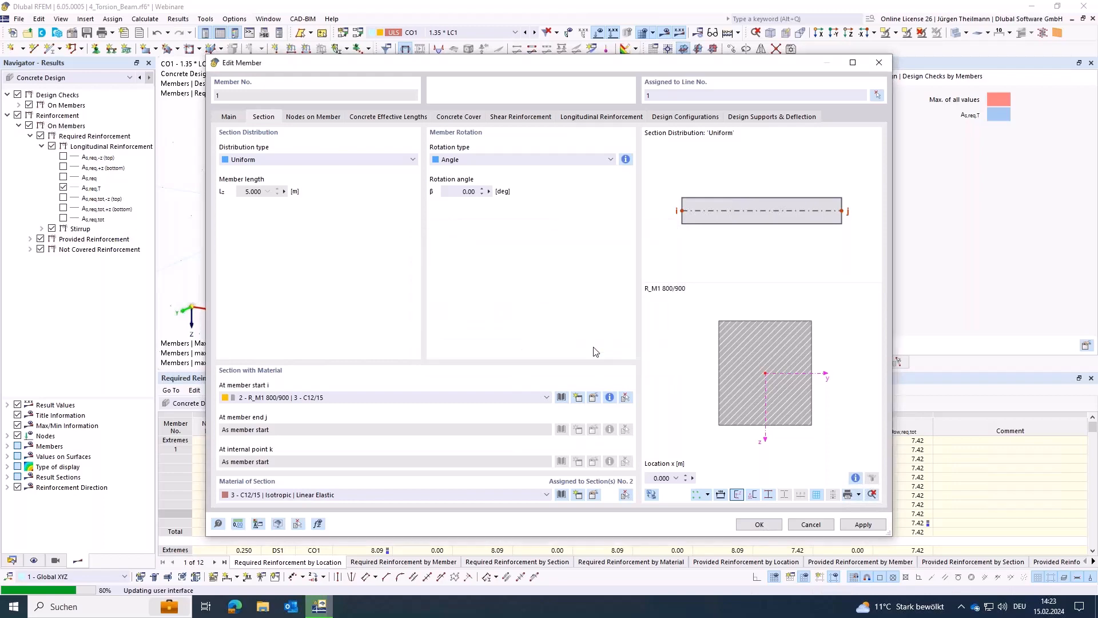
left_click(514, 406)
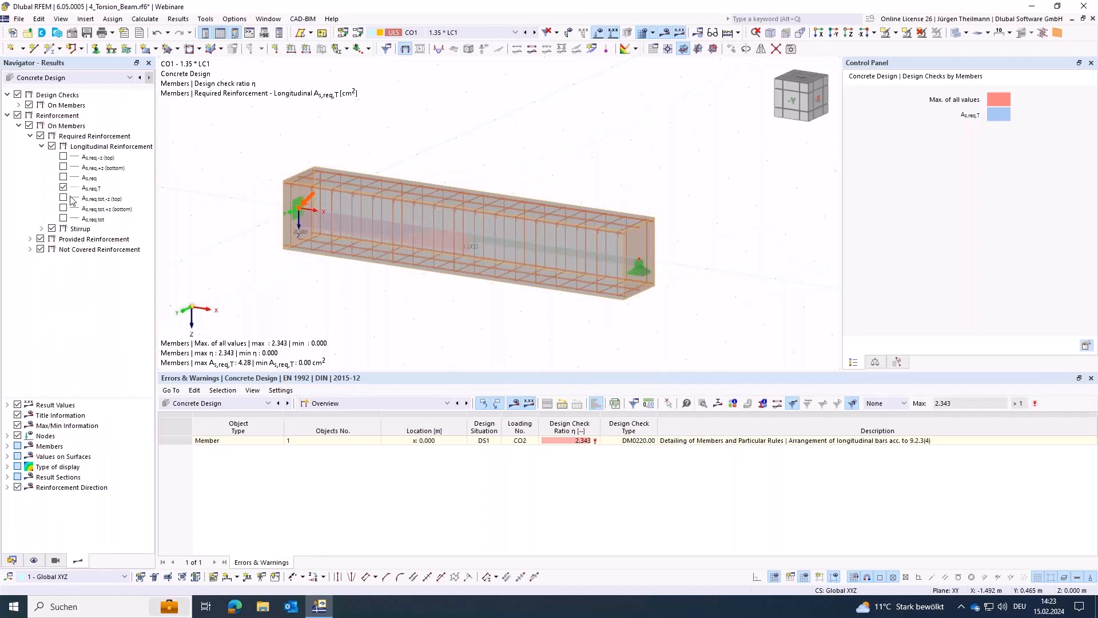
Display the recalculated Reinforcement on Members table listing the required reinforcement by location
left_click(62, 188)
left_click(400, 403)
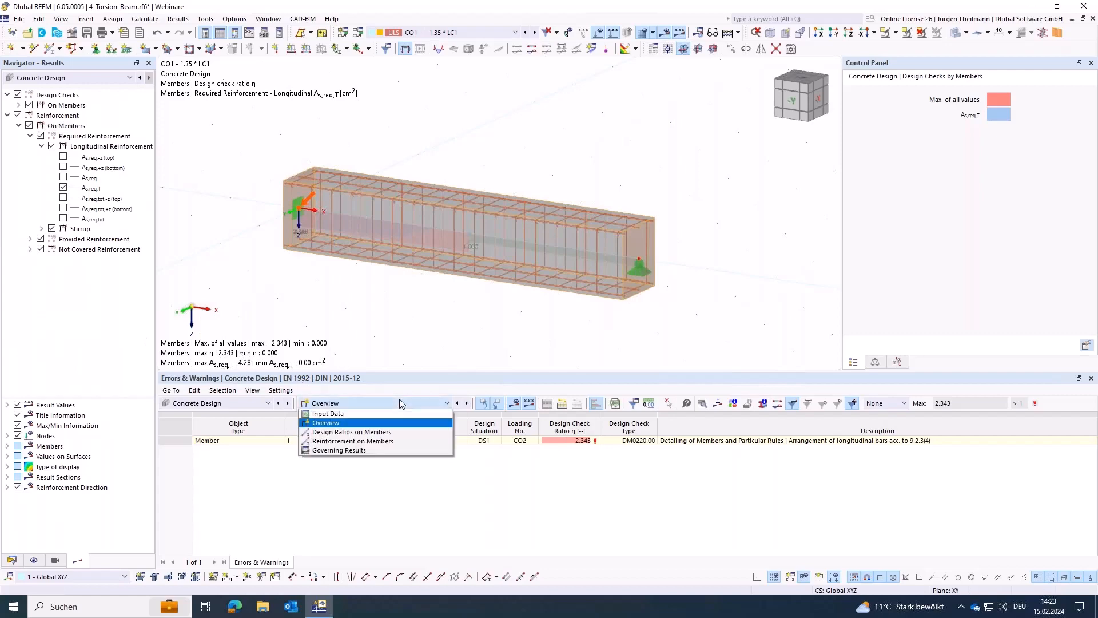
left_click(338, 450)
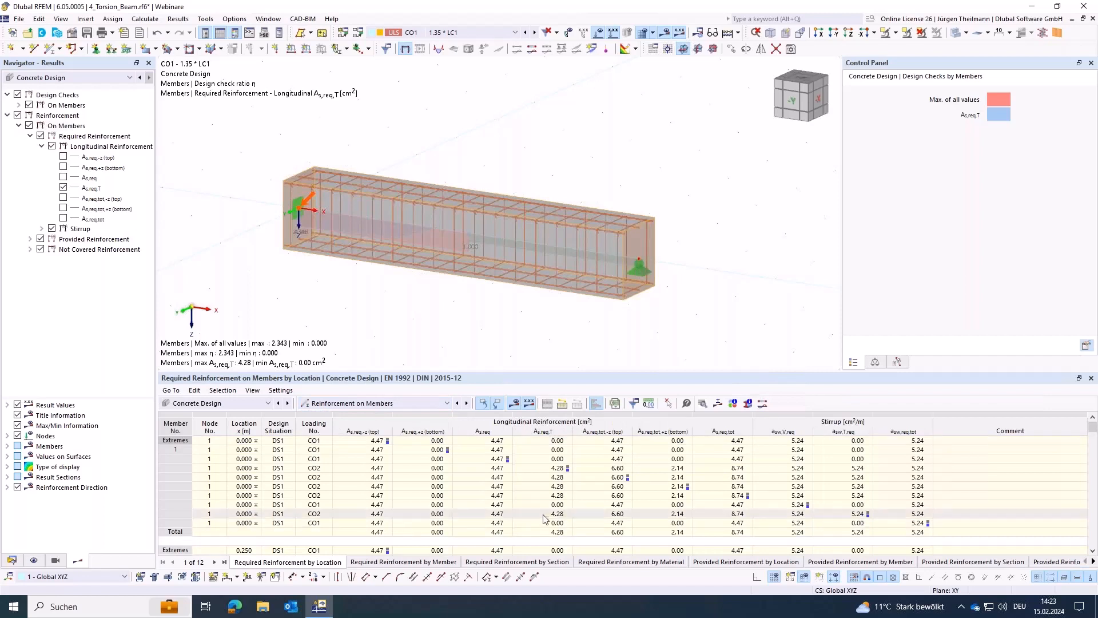
Inspect the Equation 6.31 check in the torsional reinforcement details for CO2 with the C12/15 concrete
left_click(551, 514)
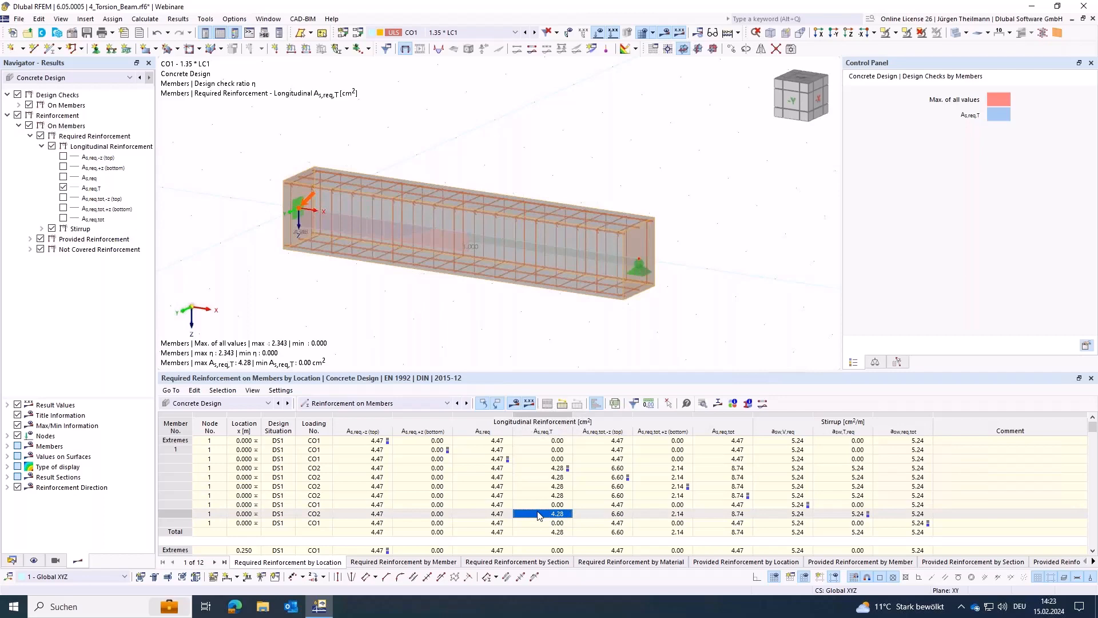
double_click(539, 514)
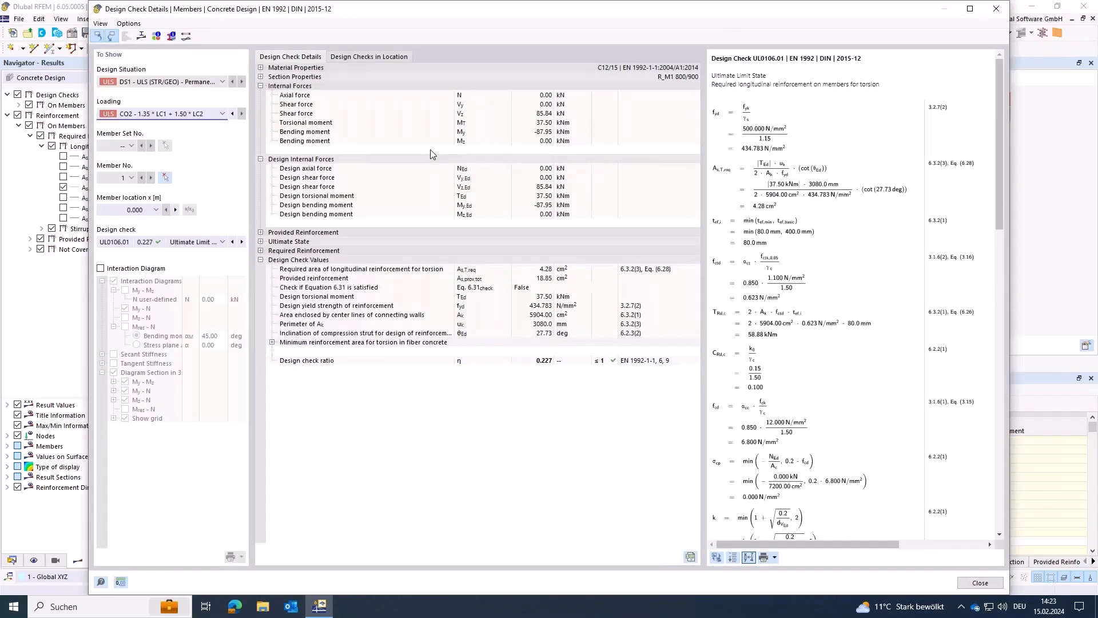
left_click(385, 289)
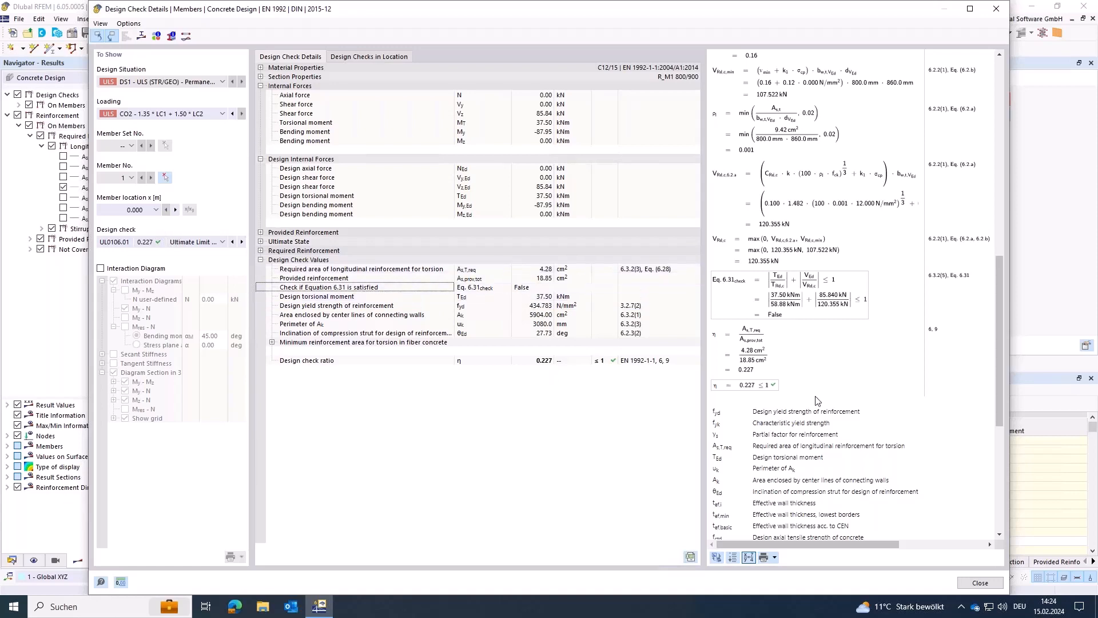
left_click(978, 582)
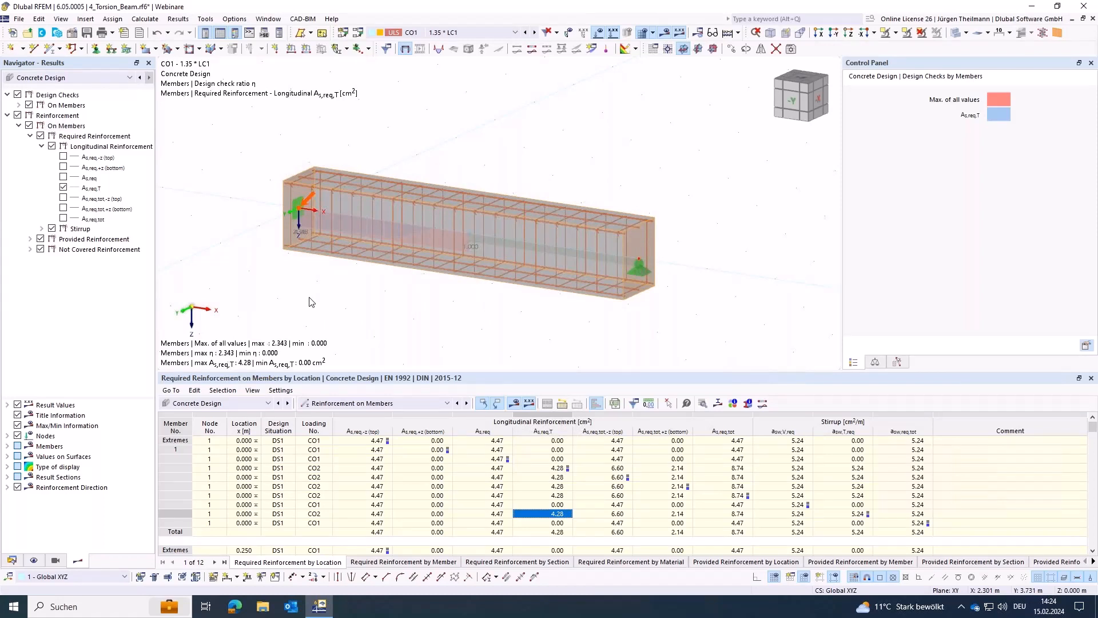
Collapse the torsion beam's data tree and switch to the model 6_Tension_Speciment.rf6
left_click(12, 561)
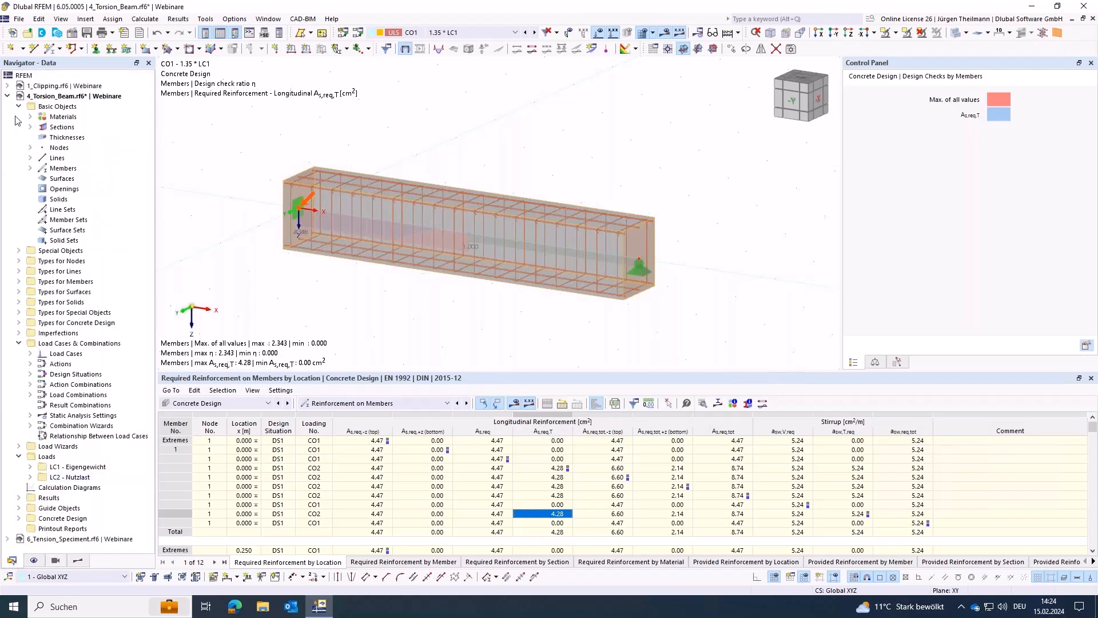
left_click(6, 96)
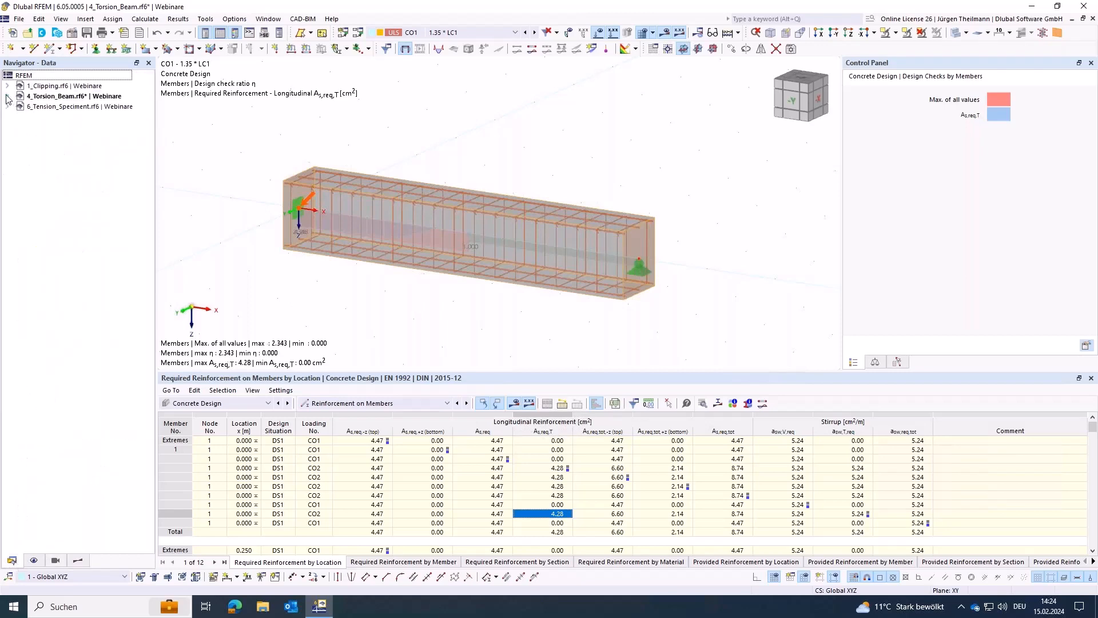
left_click(40, 106)
double_click(56, 109)
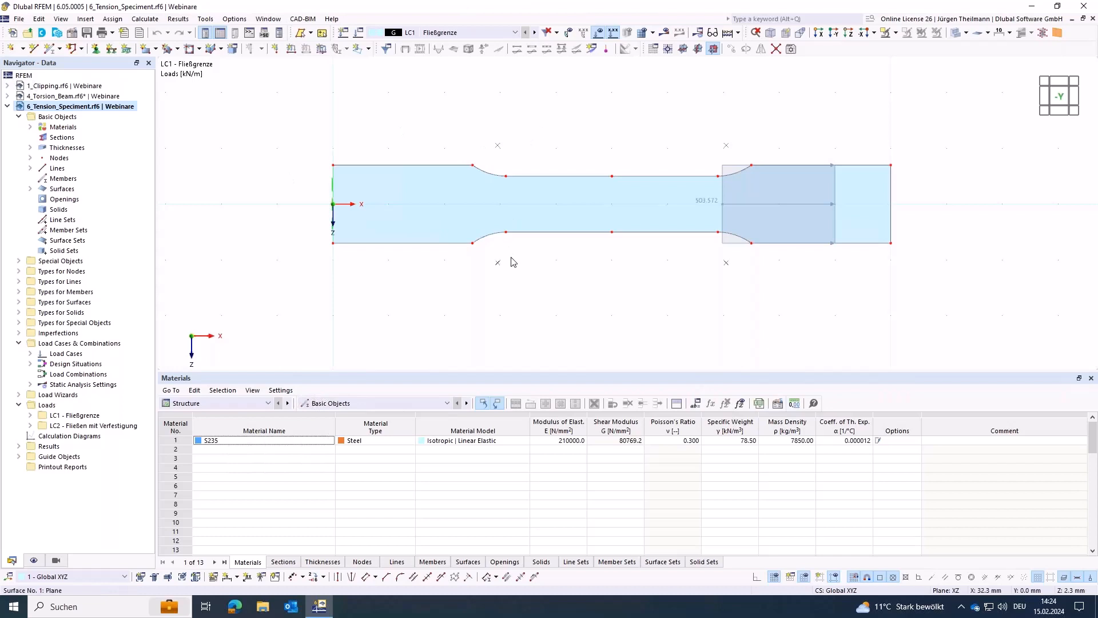
middle_click_drag(616, 336, 519, 336)
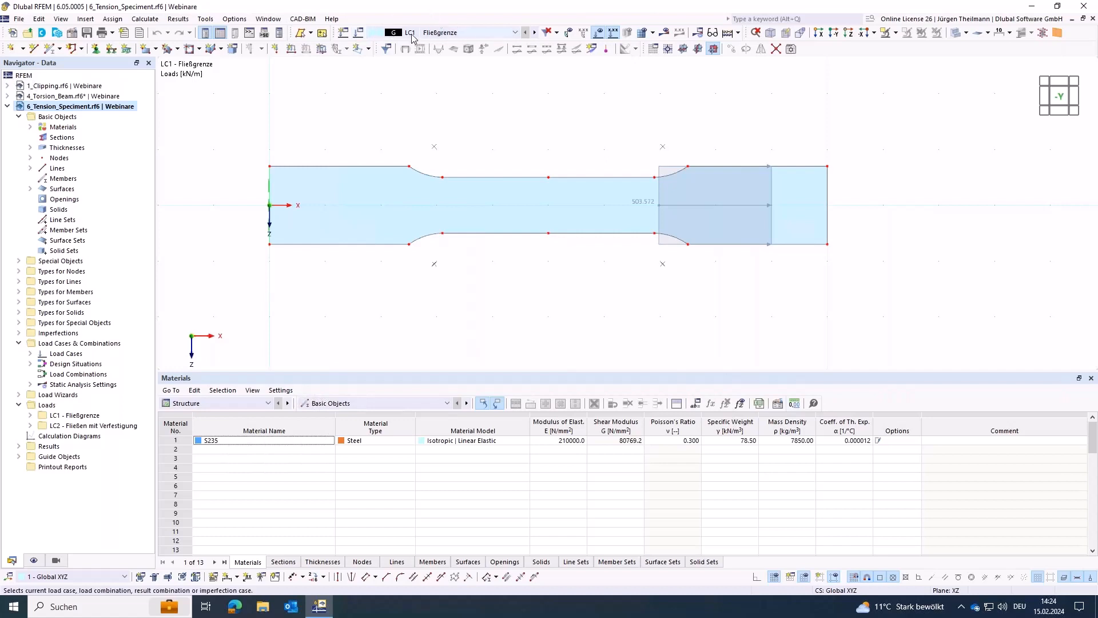
Rename load case LC1 as Yield Stress
left_click(358, 33)
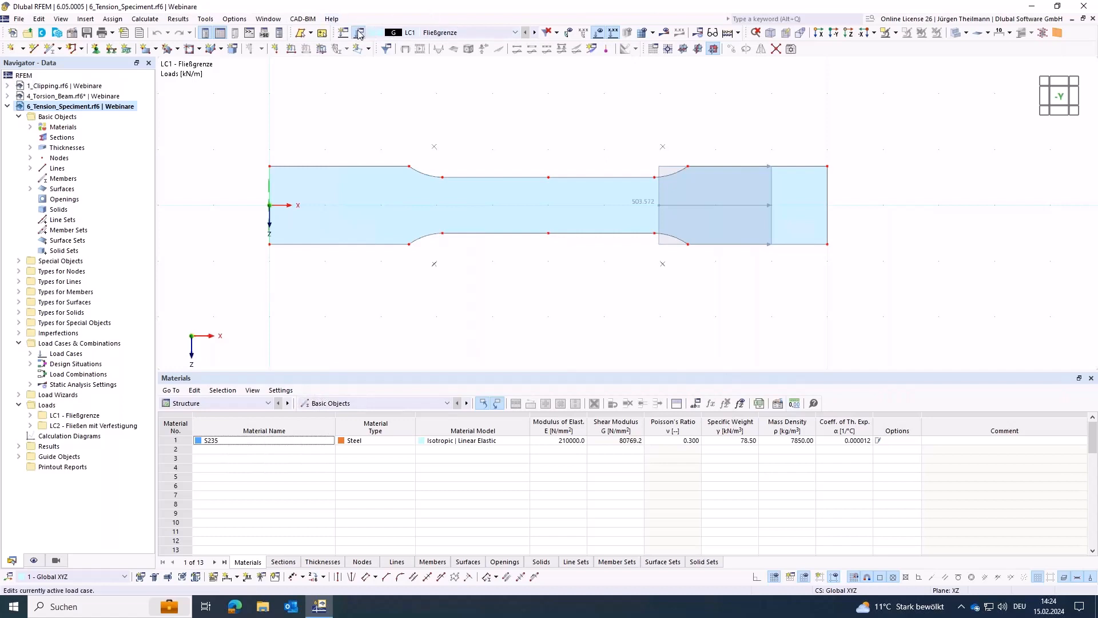
left_click_drag(415, 103, 379, 108)
type("Yield")
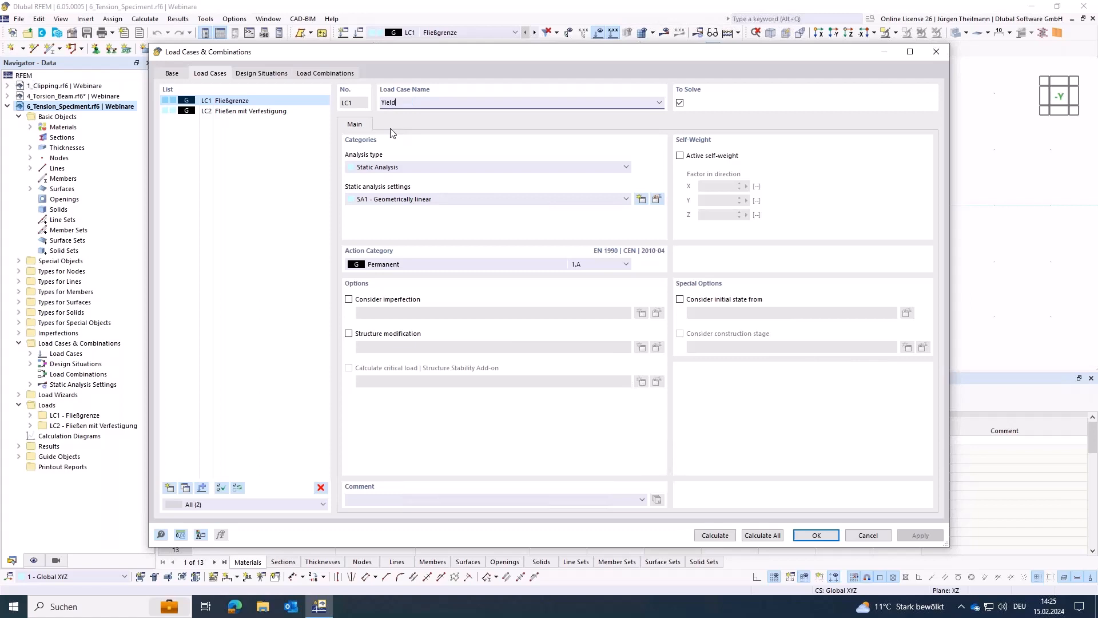
type(" Str")
key("Tab")
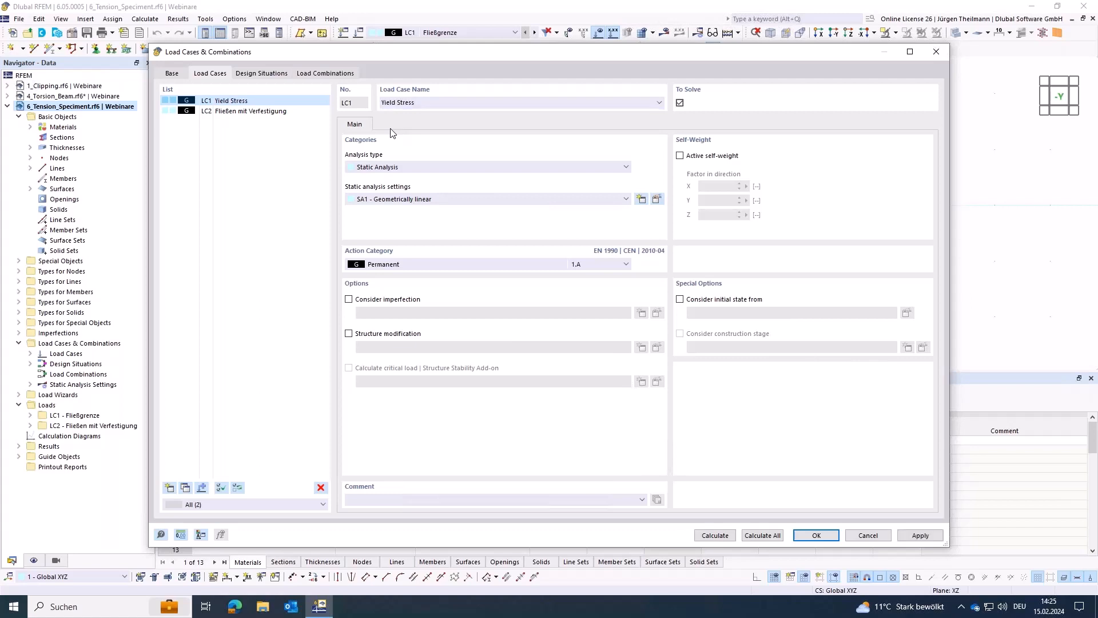
Rename load case LC2 as Plastic Deformation and apply the load case changes
left_click(245, 113)
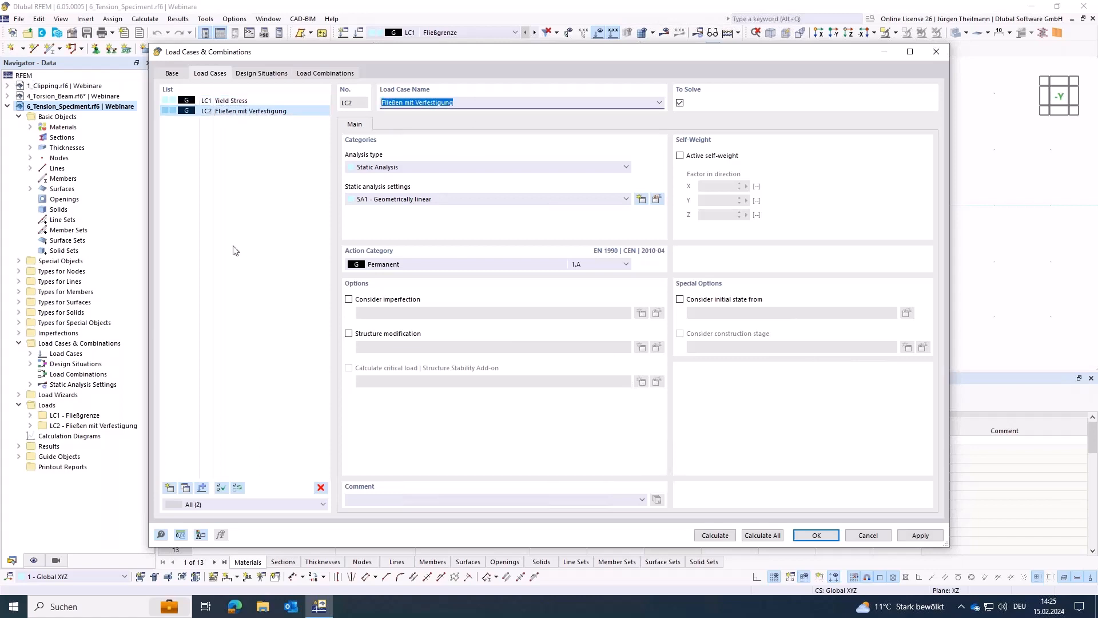
type("Plastic Deformation")
key("Tab")
left_click(234, 101)
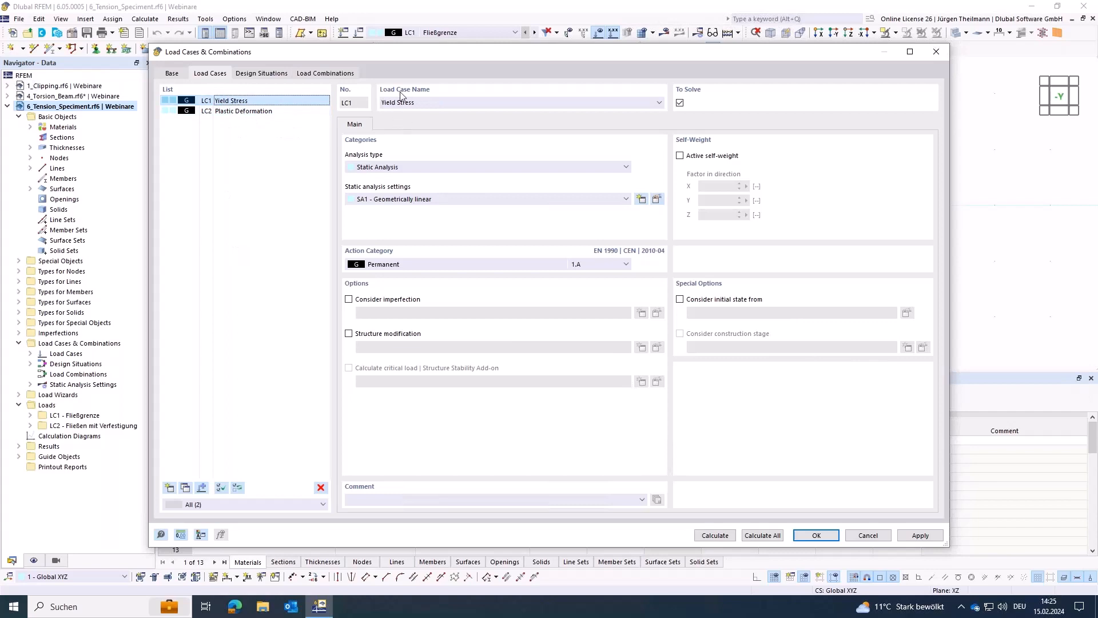
left_click(818, 535)
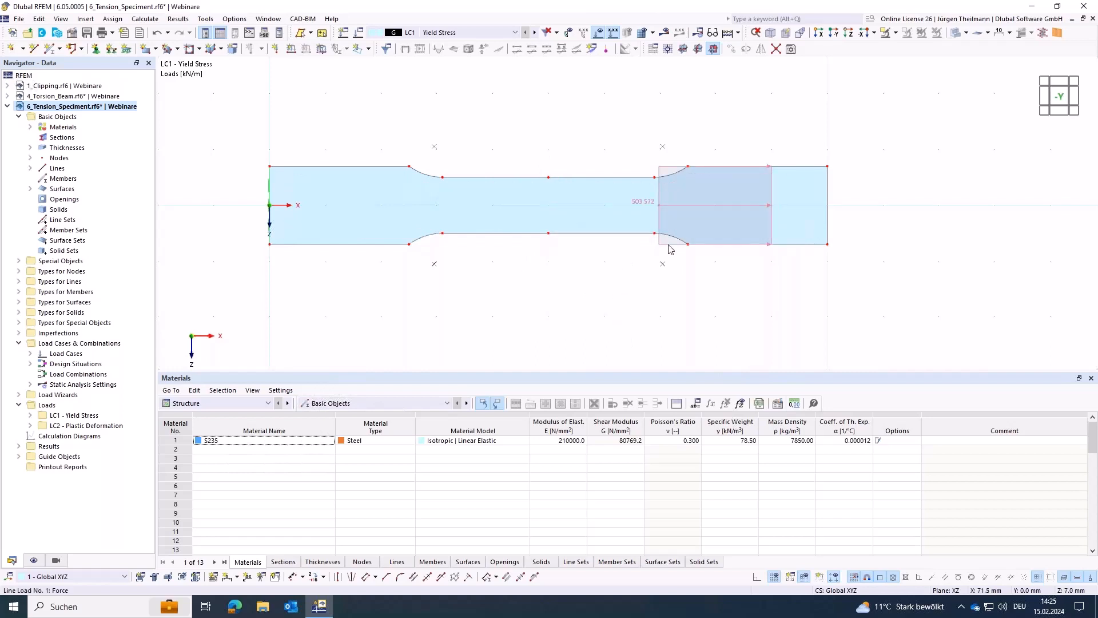
Review the stress calculation in the comment of the Yield Stress line load and set the load to display on the opposite side
mouse_move(669, 249)
double_click(669, 249)
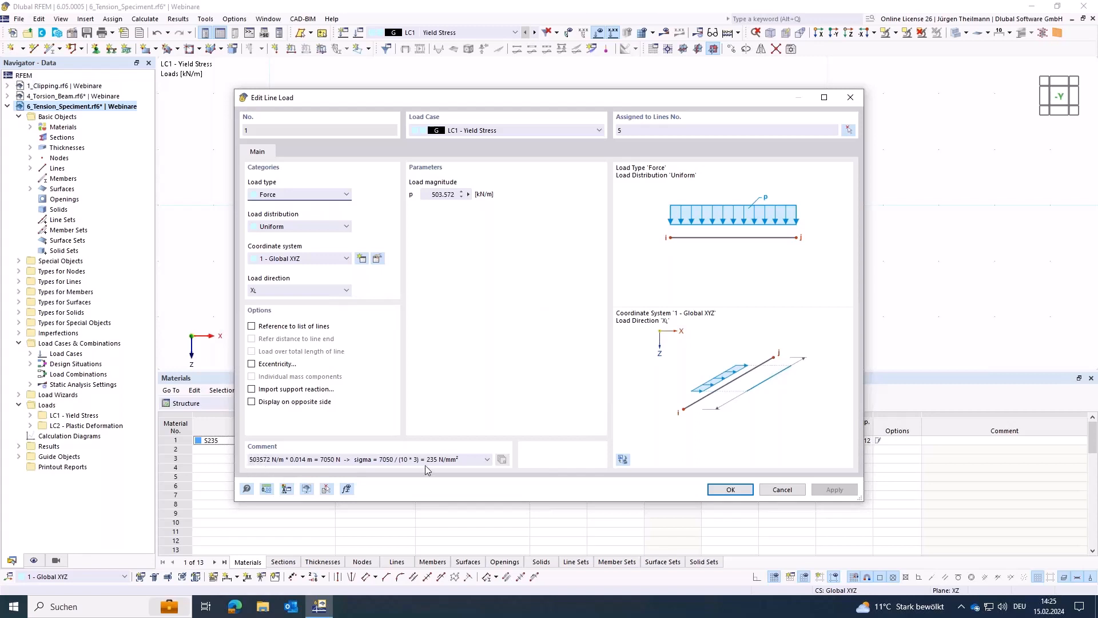
left_click_drag(427, 459, 434, 458)
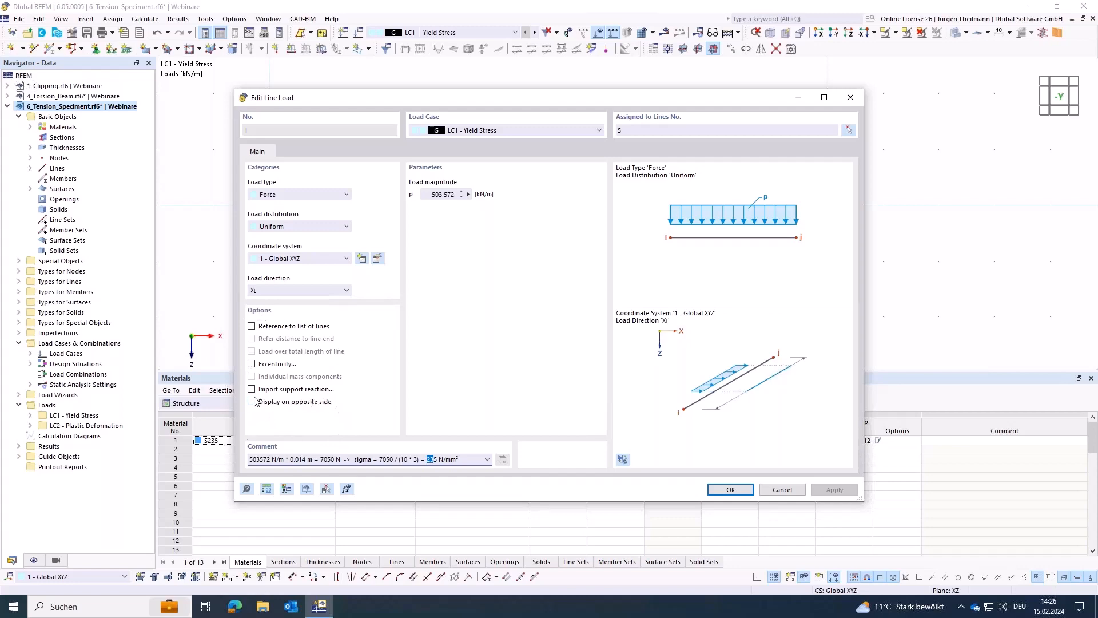
left_click_drag(626, 101, 613, 290)
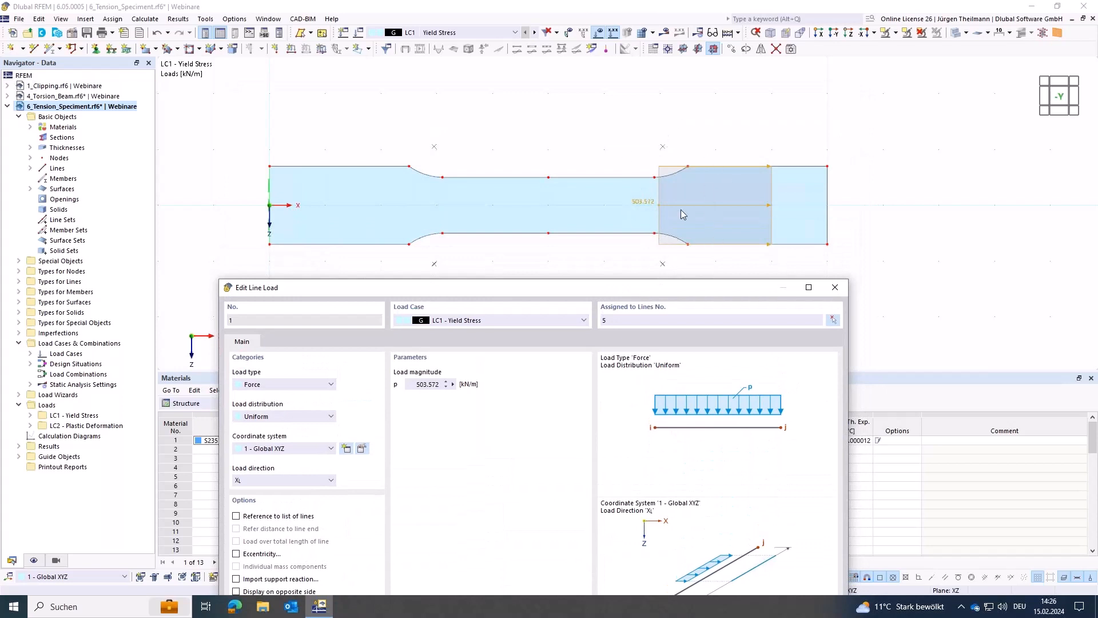
left_click_drag(486, 295, 460, 131)
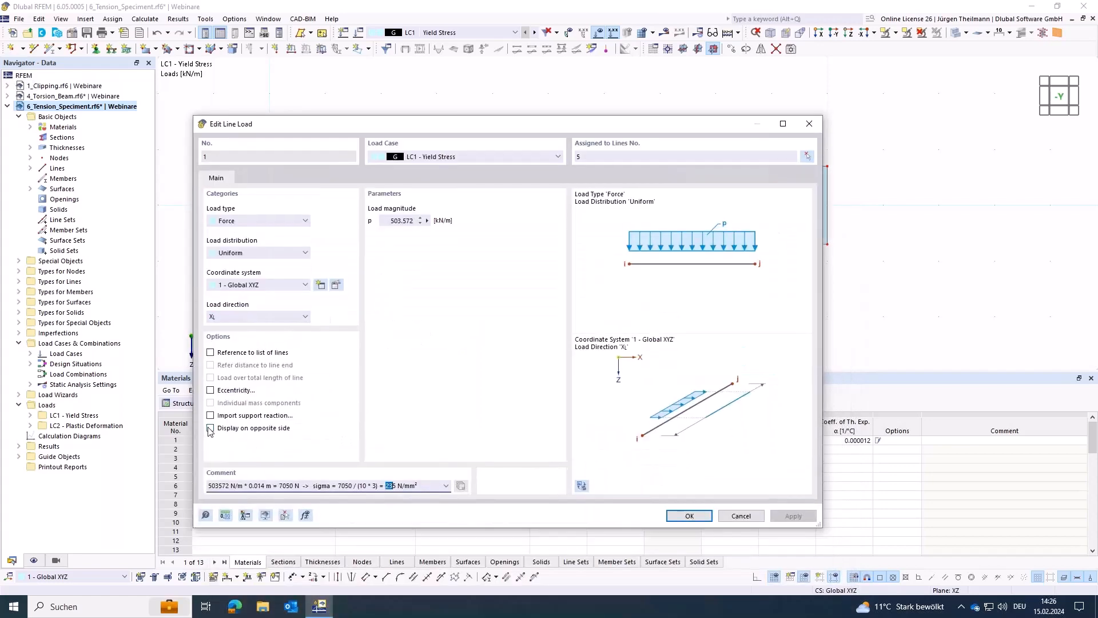
left_click(689, 516)
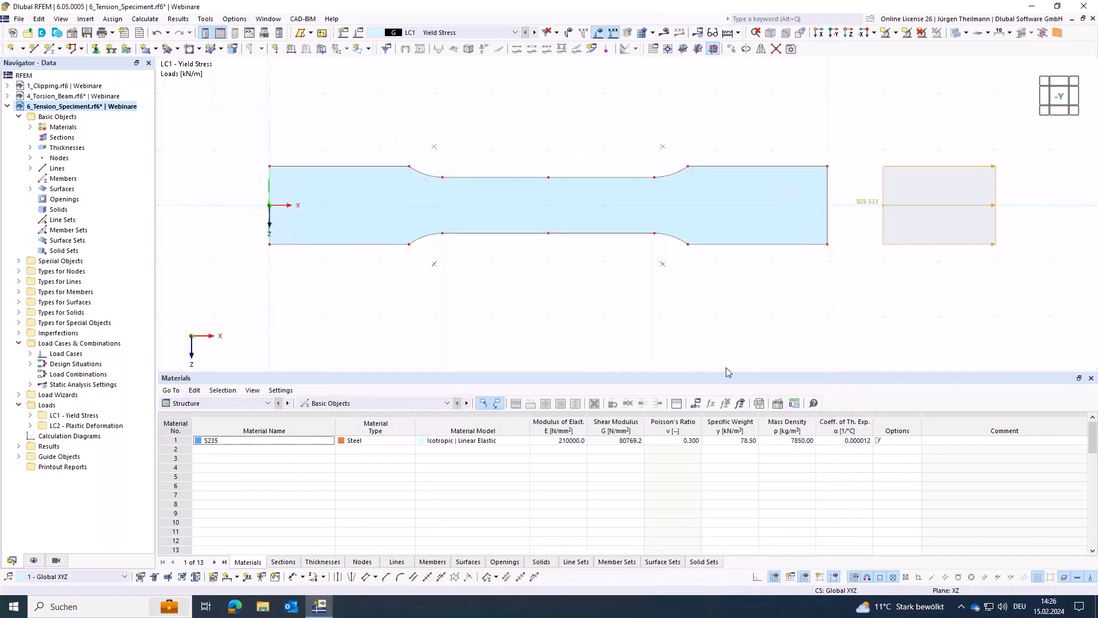
middle_click_drag(700, 297, 658, 305)
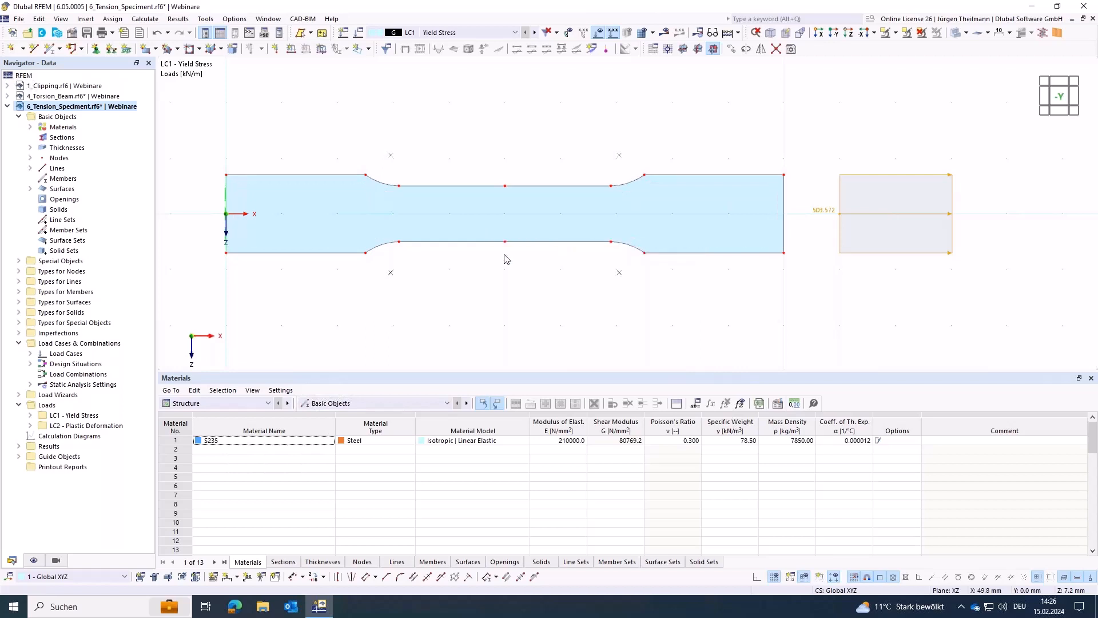
Create a load case named 0 that considers the initial state from LC1 - Yield Stress
left_click(342, 34)
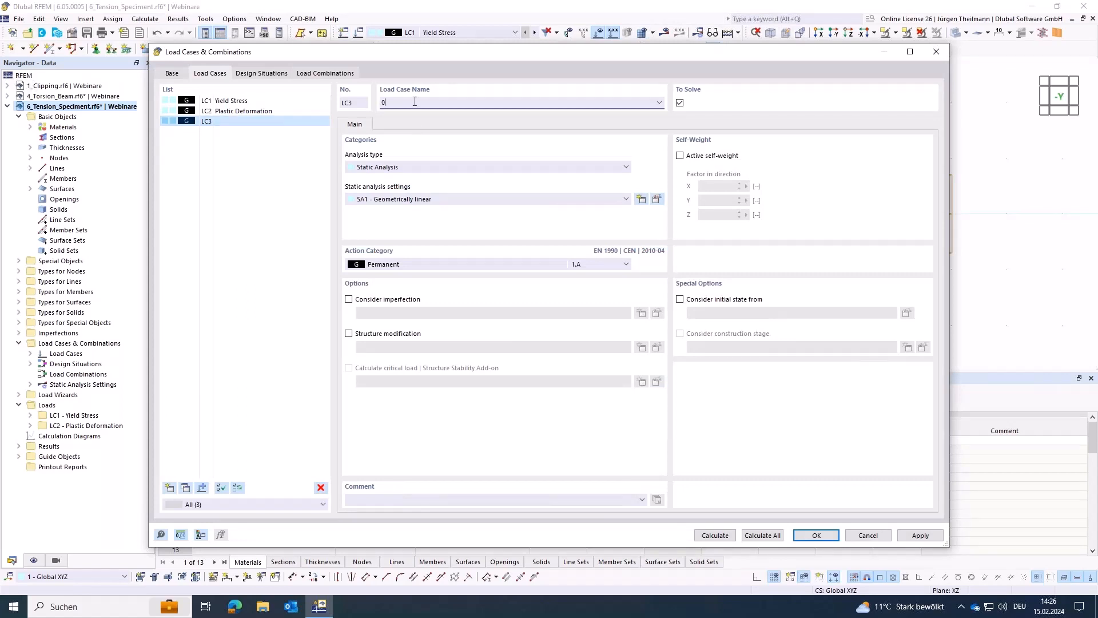
left_click(680, 299)
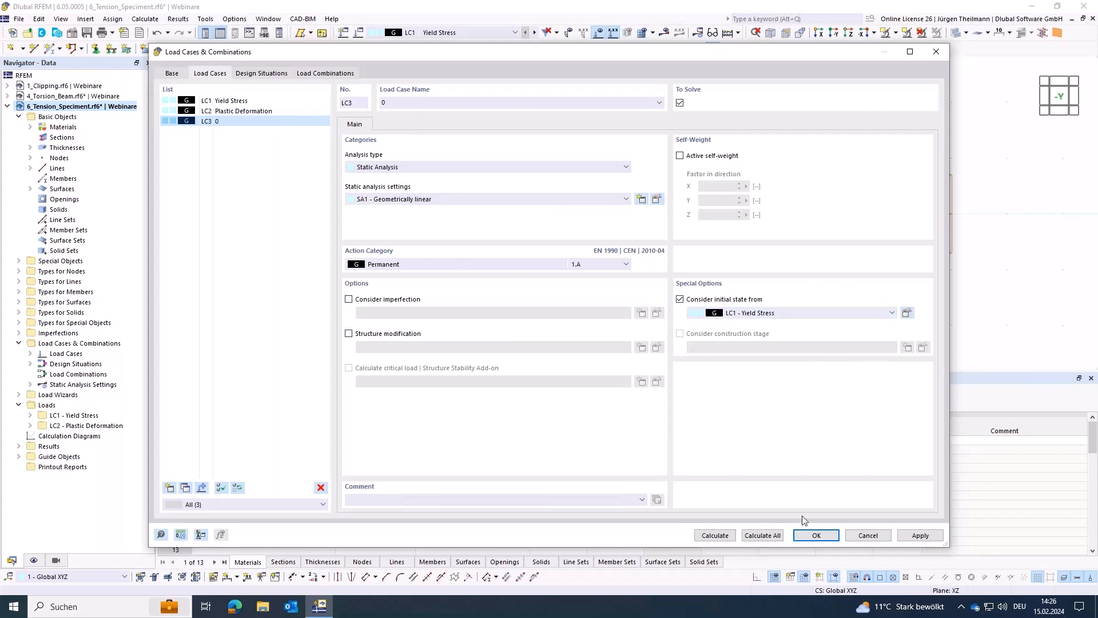
left_click(817, 535)
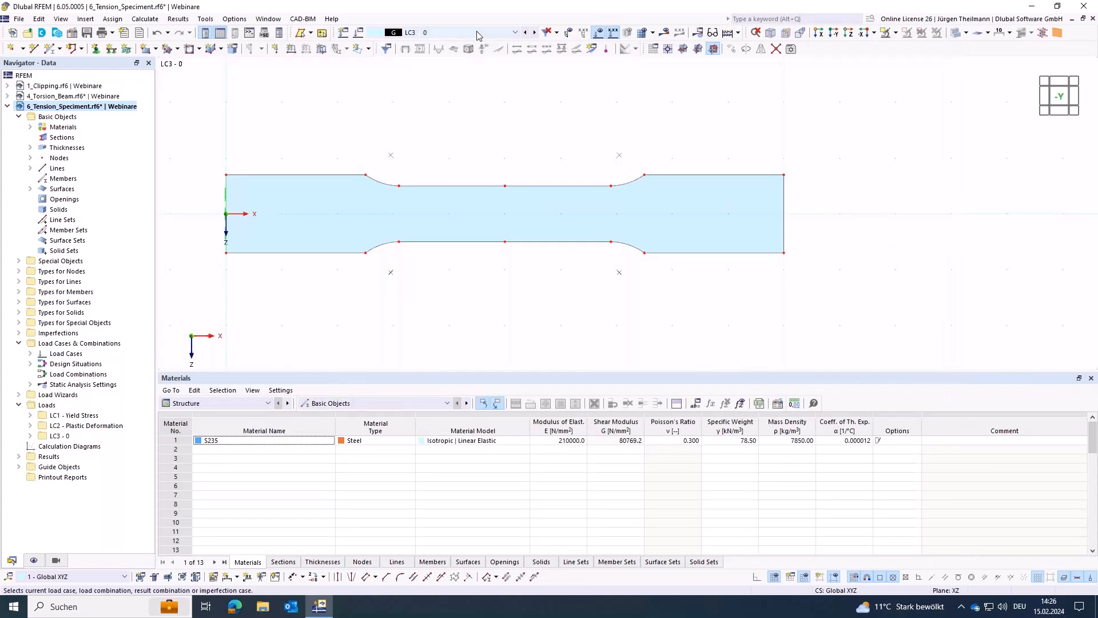
Calculate load case LC1 Yield Stress and view the specimen's ux displacements
scroll(479, 35, "up", 2)
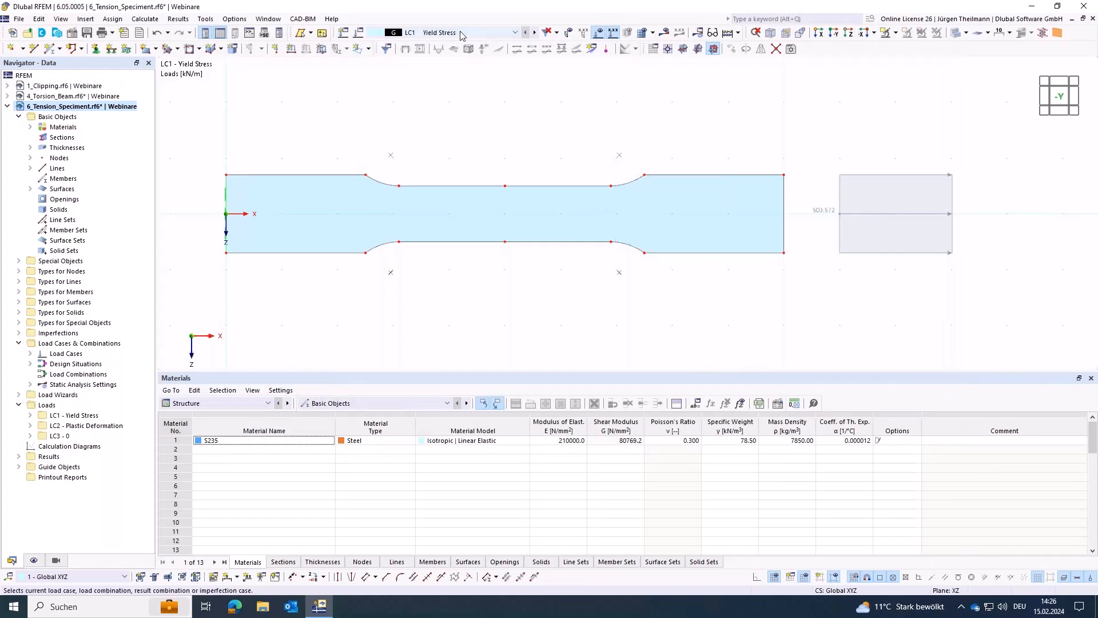
left_click(664, 32)
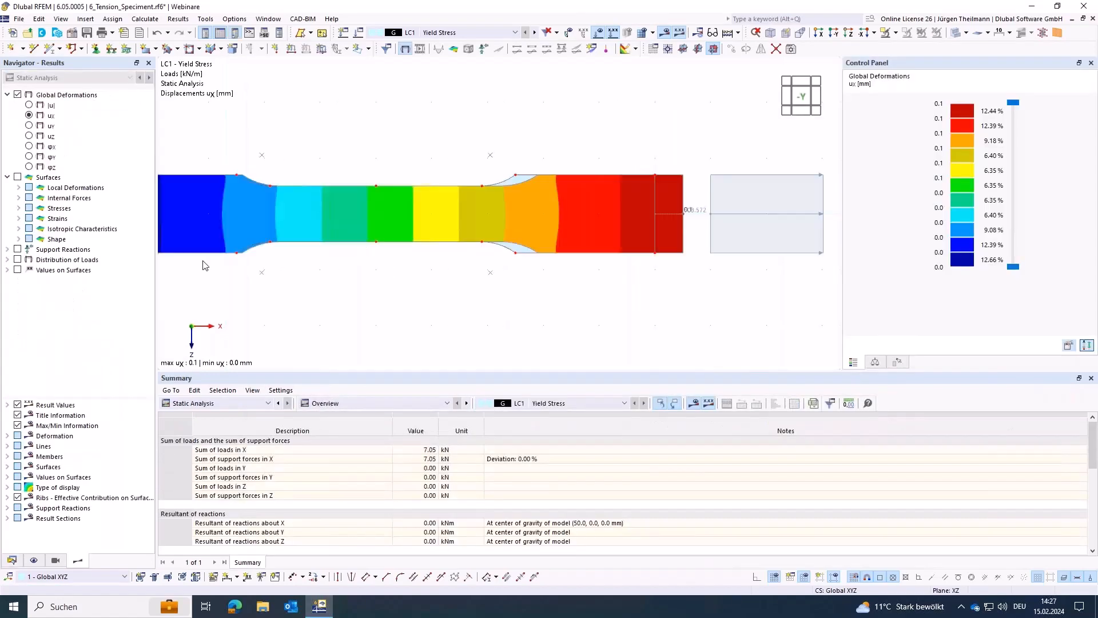
scroll(424, 311, "down", 1)
middle_click_drag(426, 309, 469, 284)
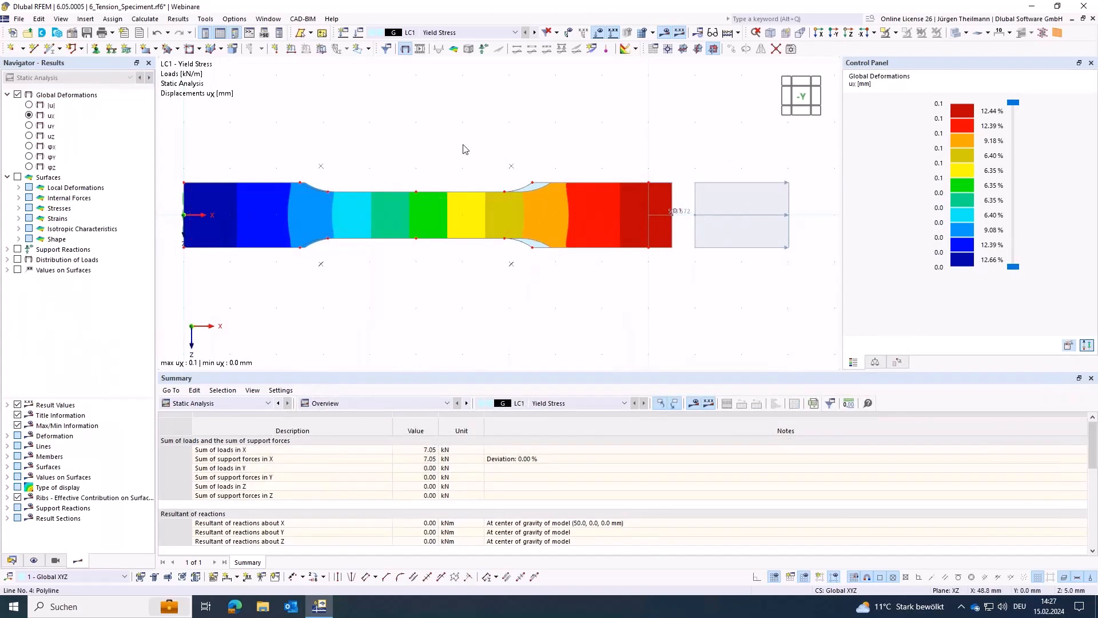
Calculate load case LC3 and view the ux displacements of the specimen without load
left_click(483, 33)
left_click(455, 64)
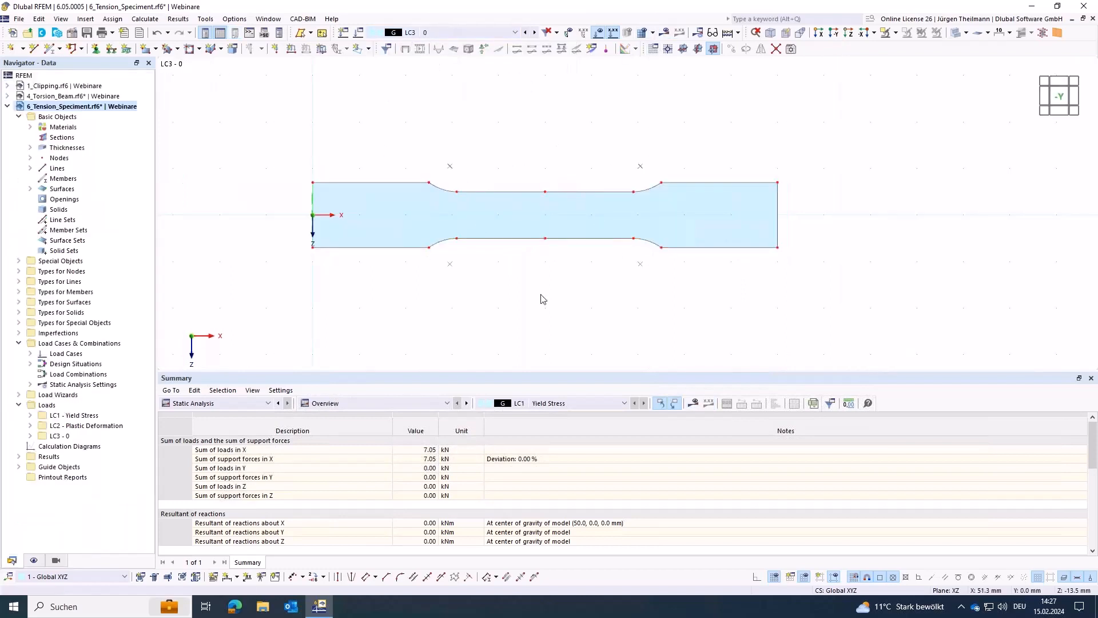
left_click(665, 34)
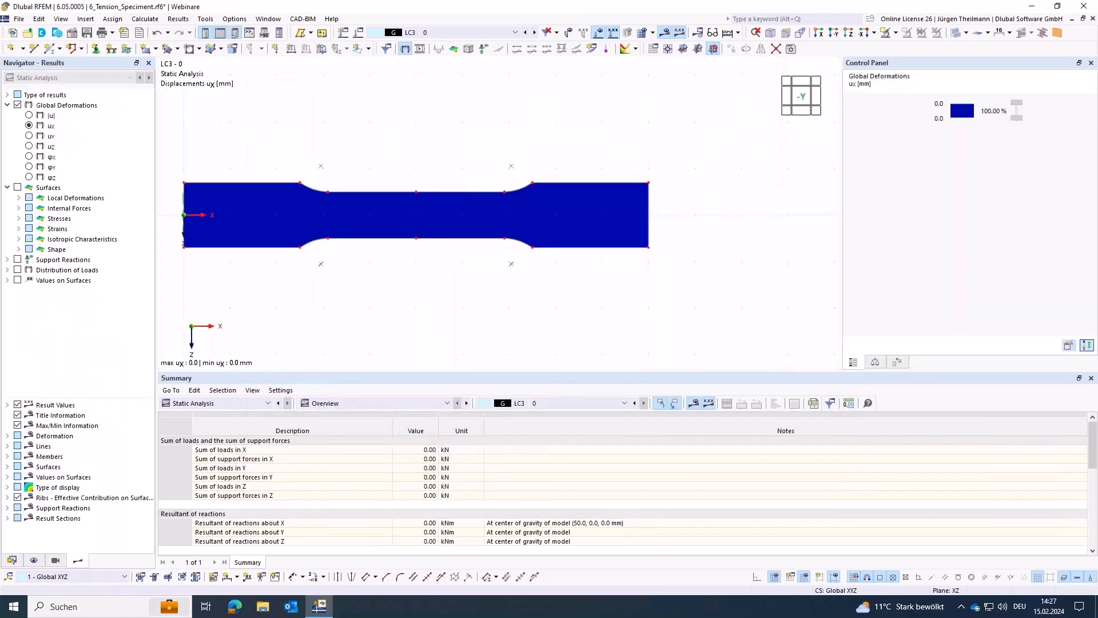
middle_click_drag(453, 311, 477, 310)
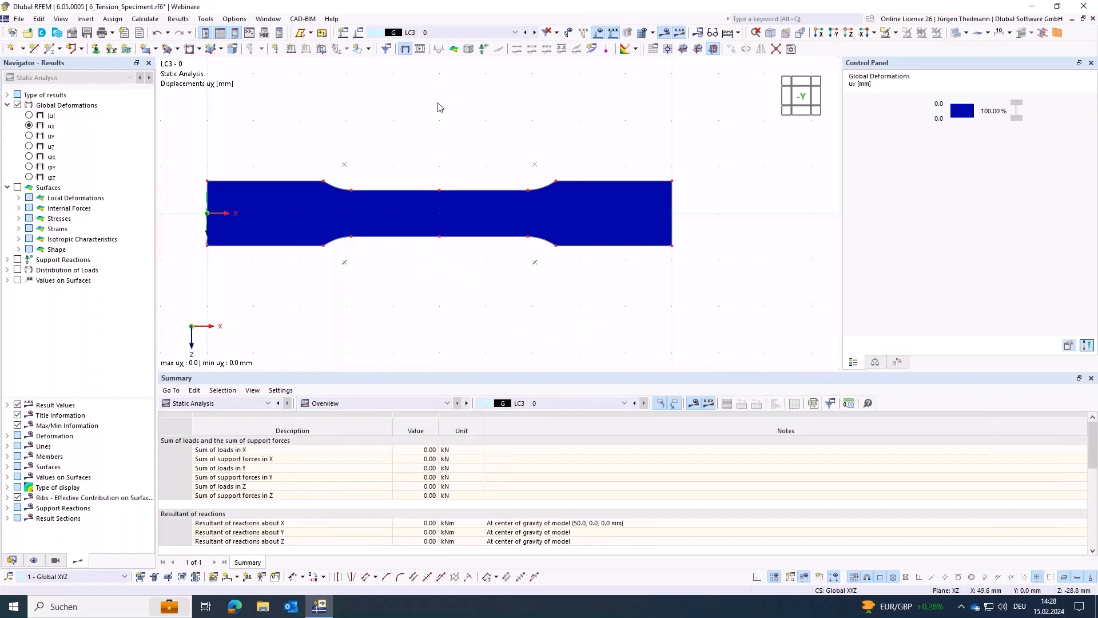
Switch the active load case to LC2 Plastic Deformation
left_click(507, 31)
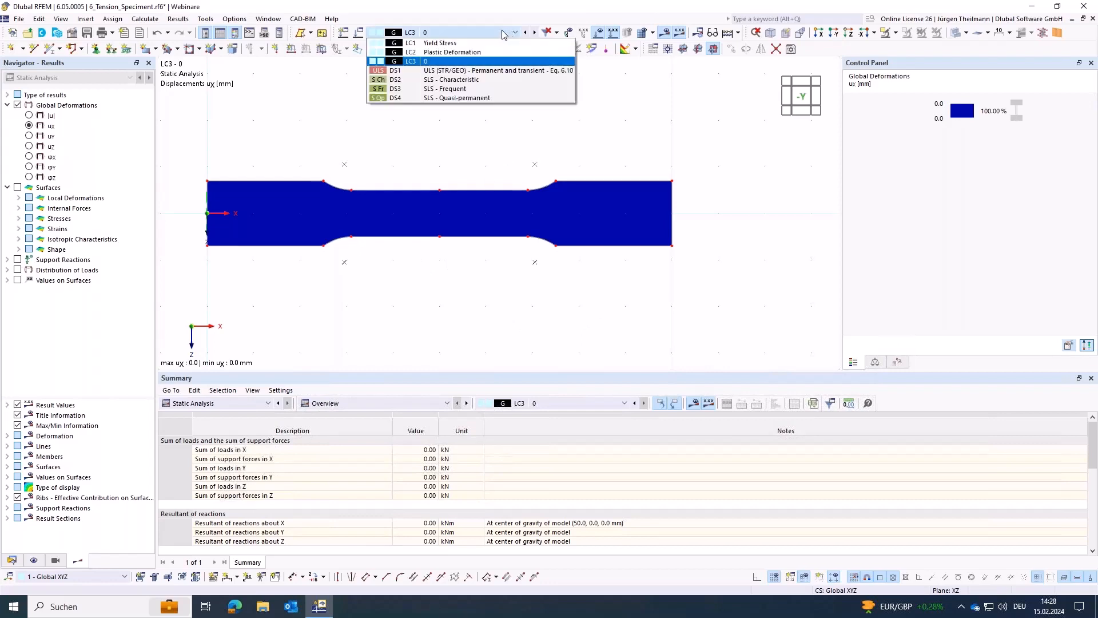
left_click(458, 54)
middle_click_drag(558, 304, 484, 304)
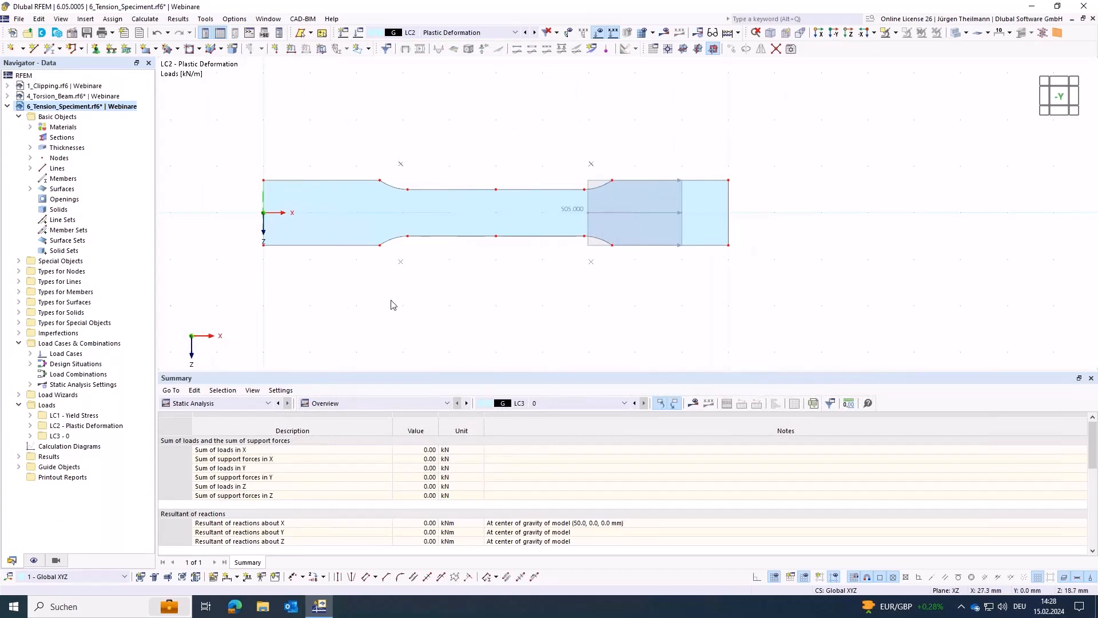
Set the material model of S235 to Isotropic | Plastic (Surfaces/Solids), accepting the deletion of all results
left_click(31, 127)
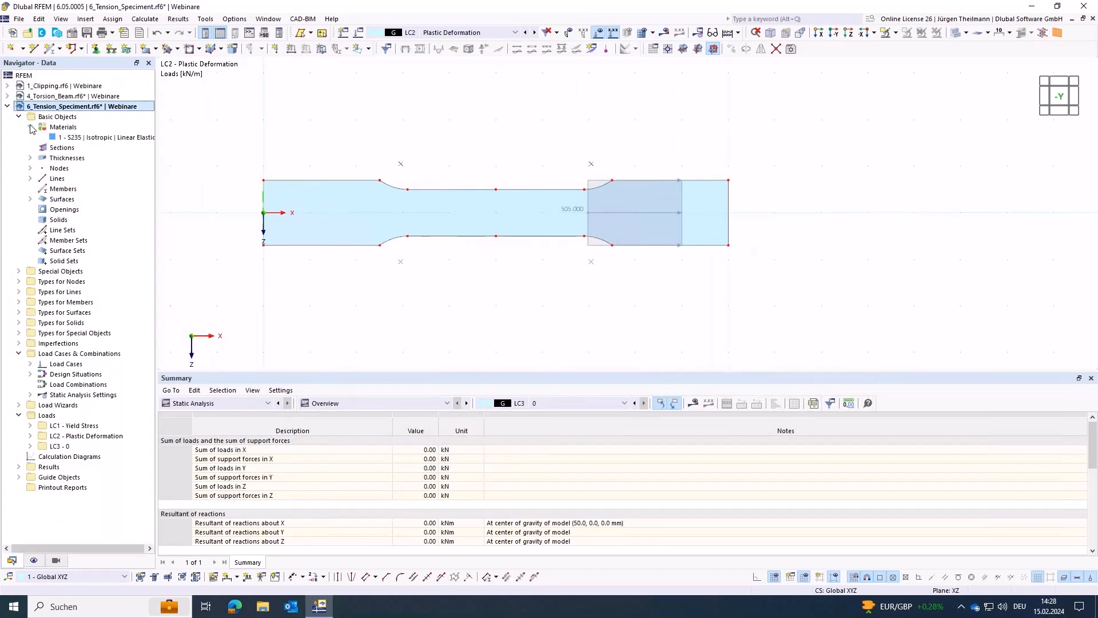
double_click(84, 138)
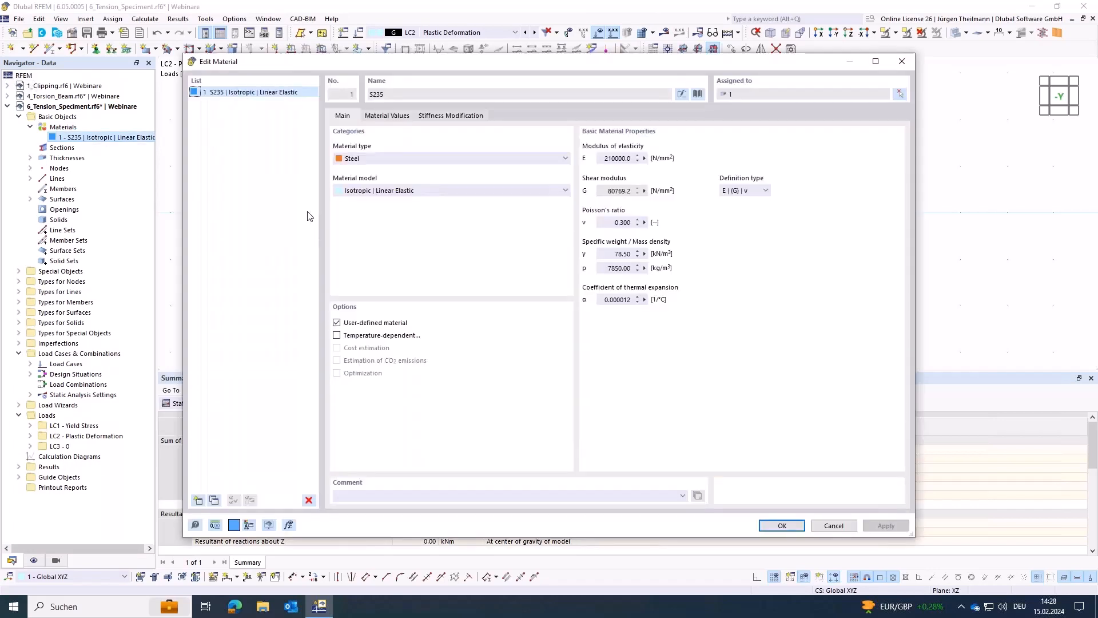
left_click(516, 191)
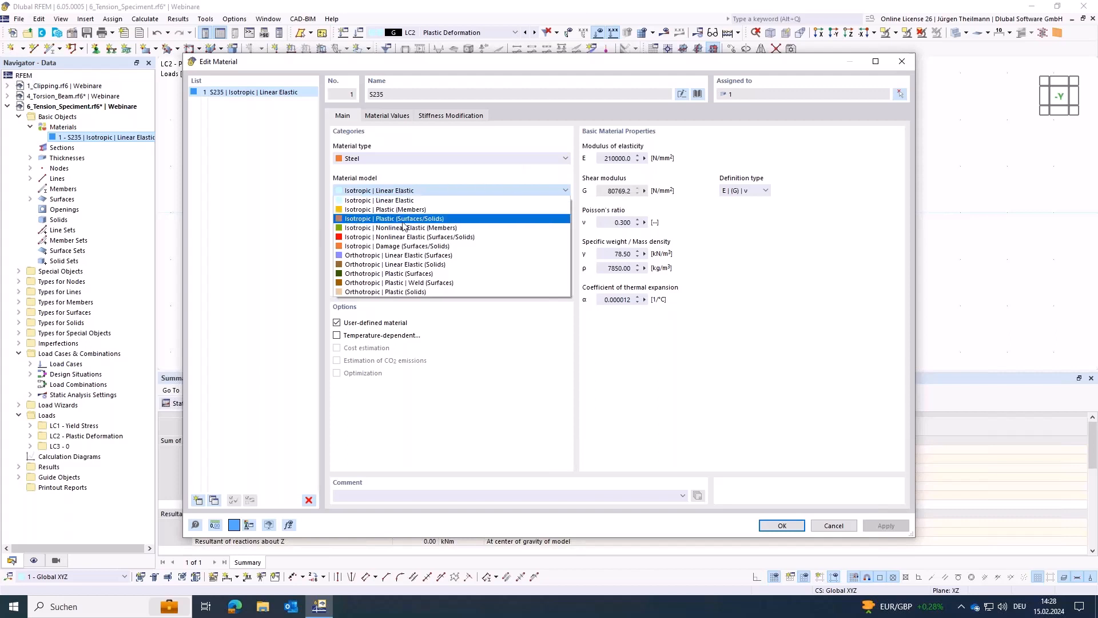
left_click(348, 219)
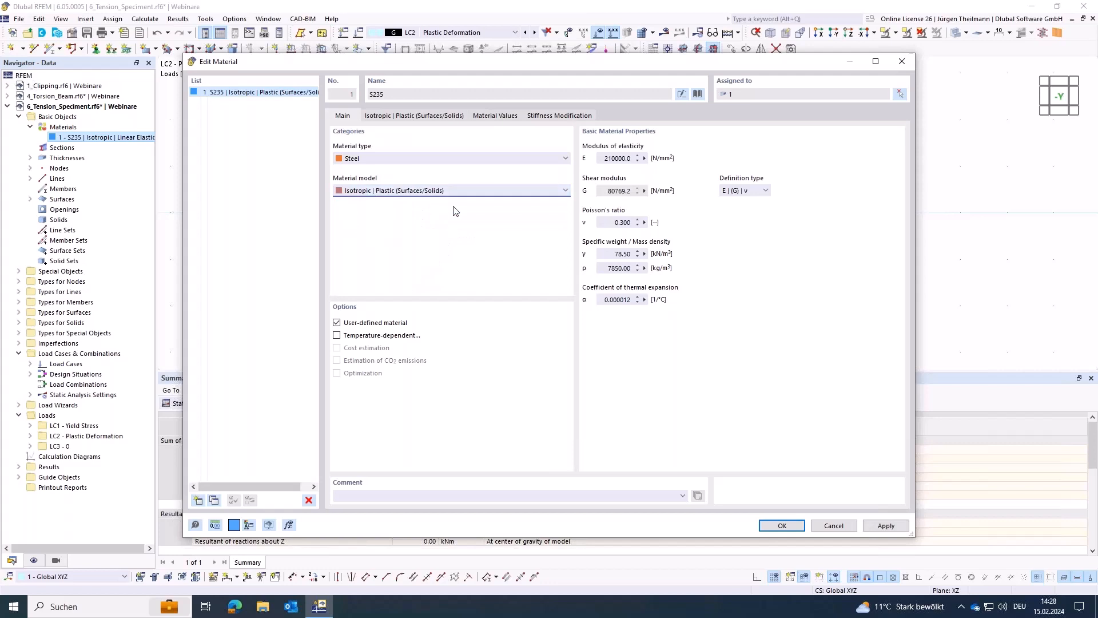
left_click(782, 526)
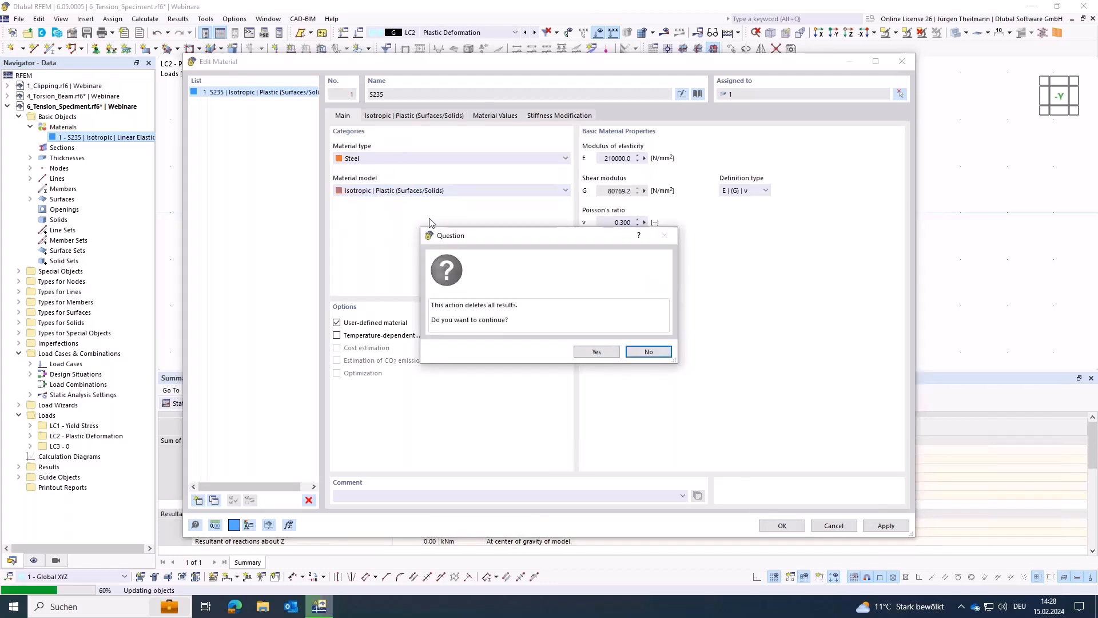
left_click(596, 351)
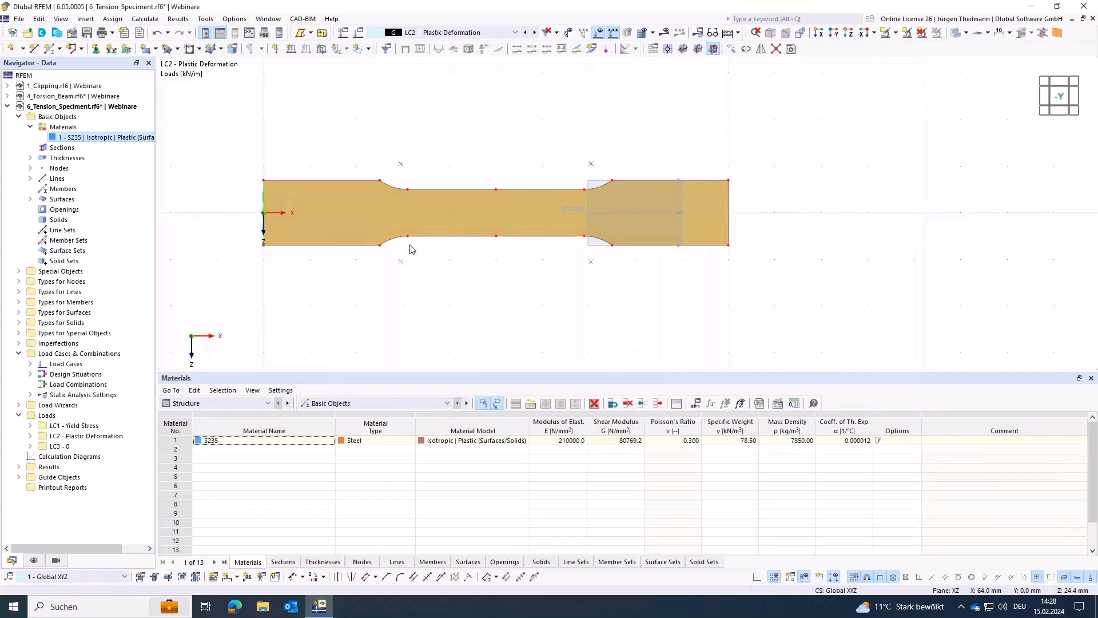
Check the Nonlinear Material Behavior add-on in the model's base data
left_click(72, 34)
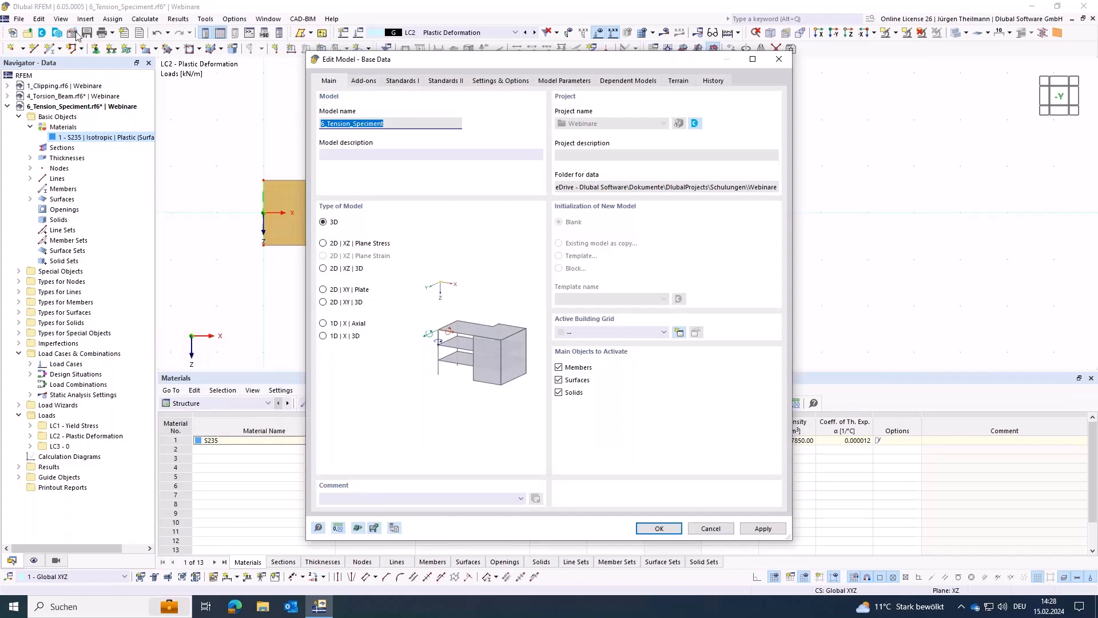
left_click(361, 84)
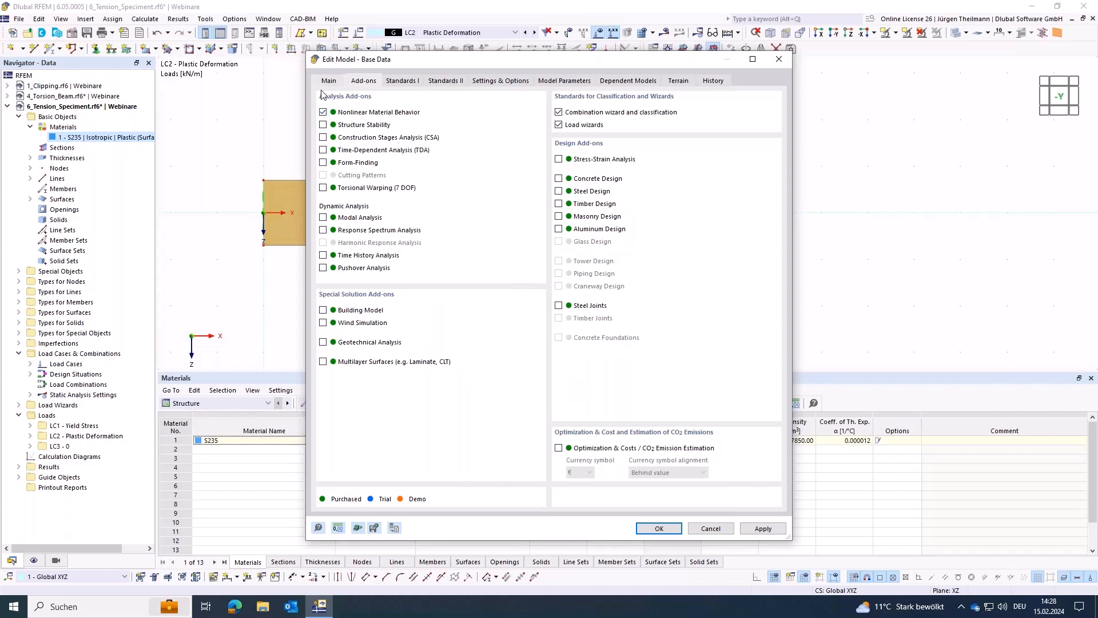
left_click(678, 529)
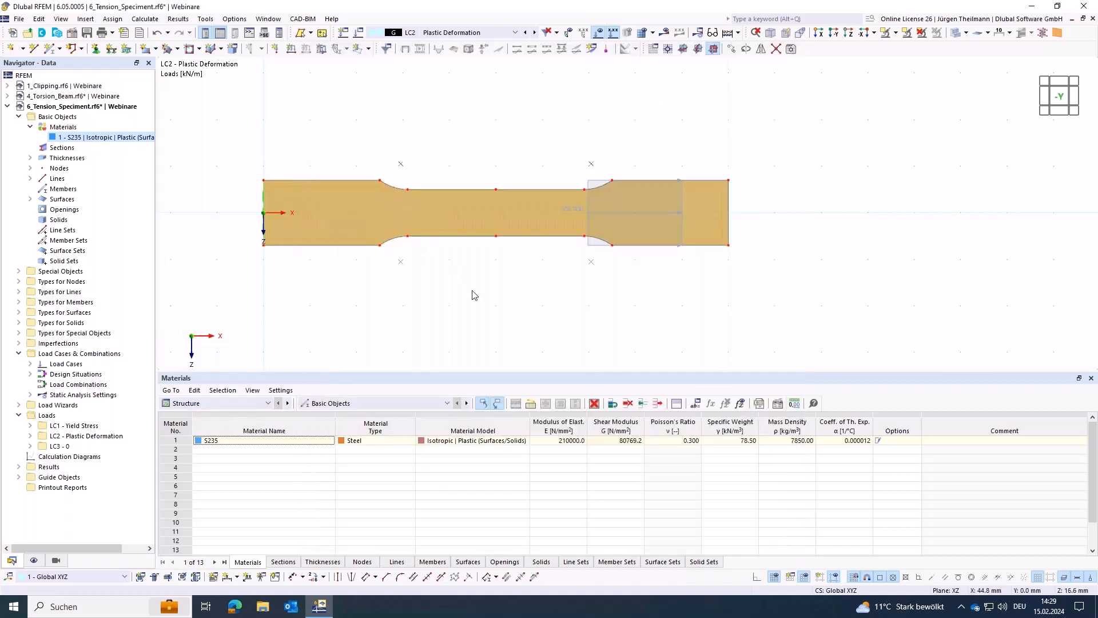
Set the line load of LC2 Plastic Deformation to display on the opposite side
double_click(590, 245)
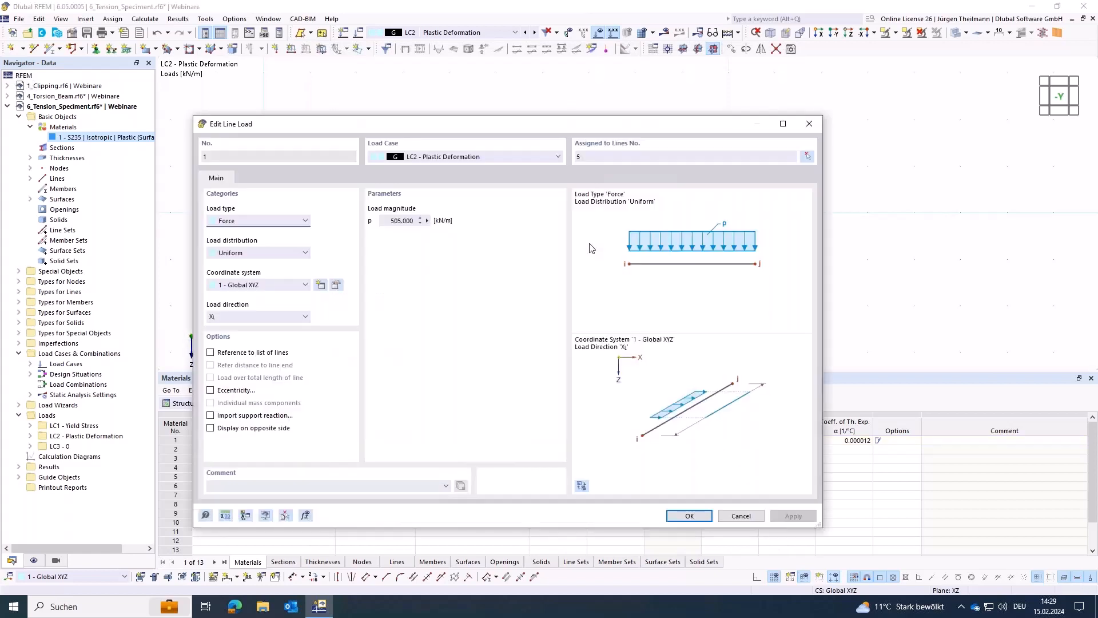
left_click(211, 428)
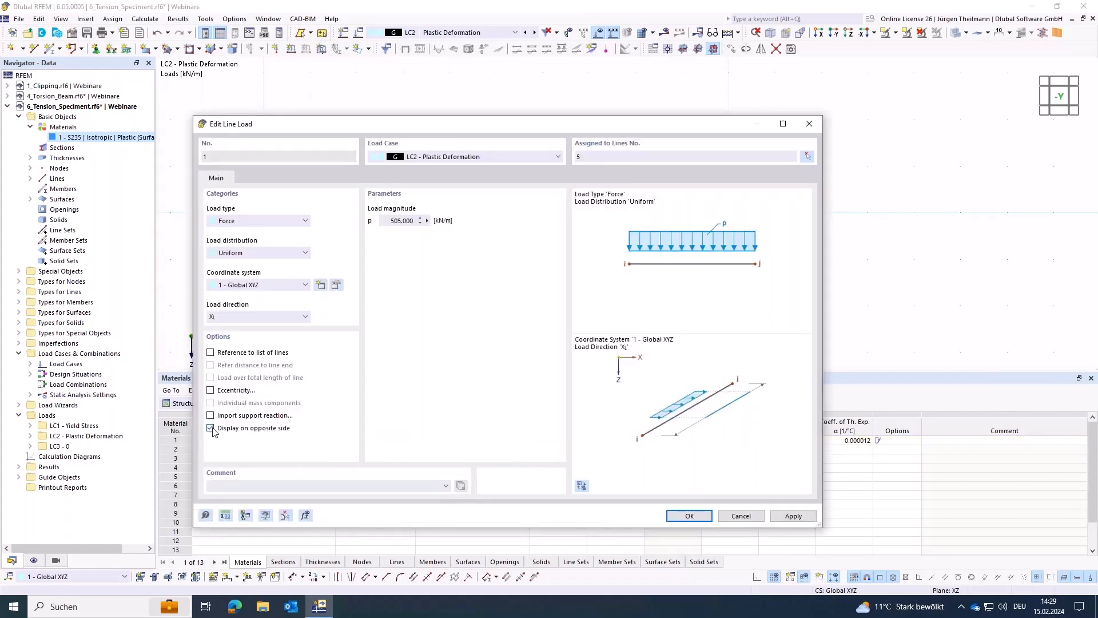
left_click(690, 516)
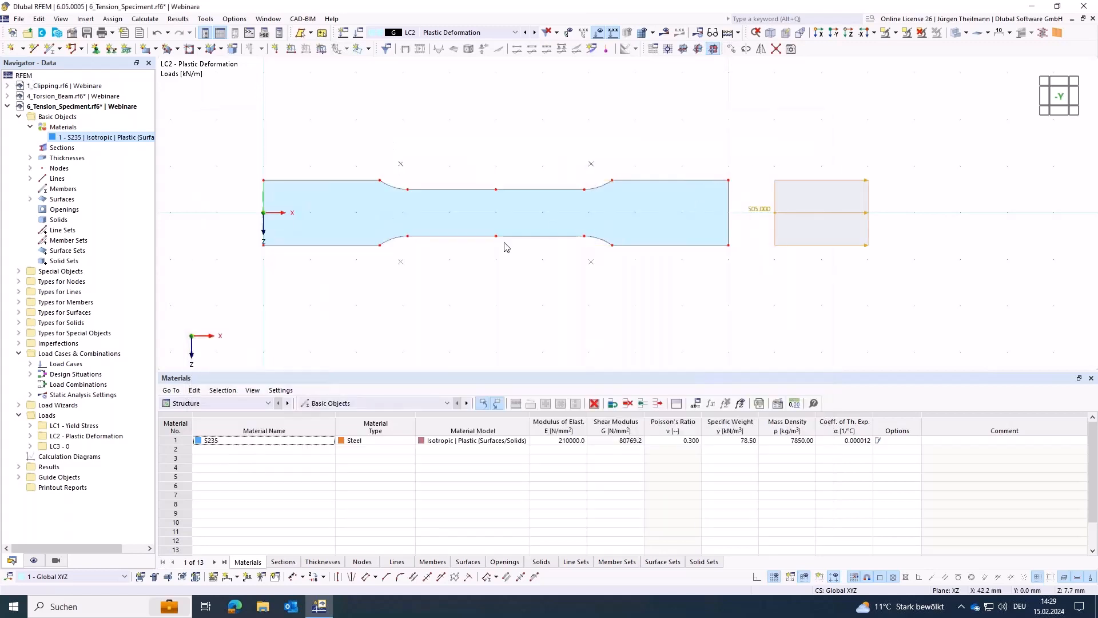
Calculate LC2 Plastic Deformation and display the specimen's displacements in the X direction
middle_click_drag(568, 284, 563, 292)
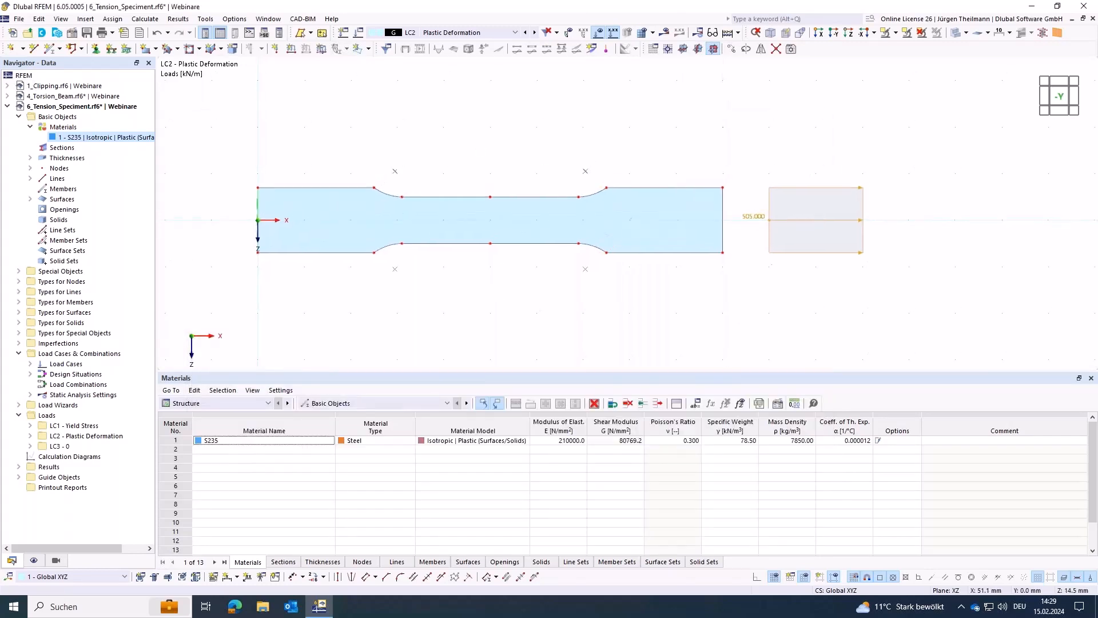
left_click(546, 297)
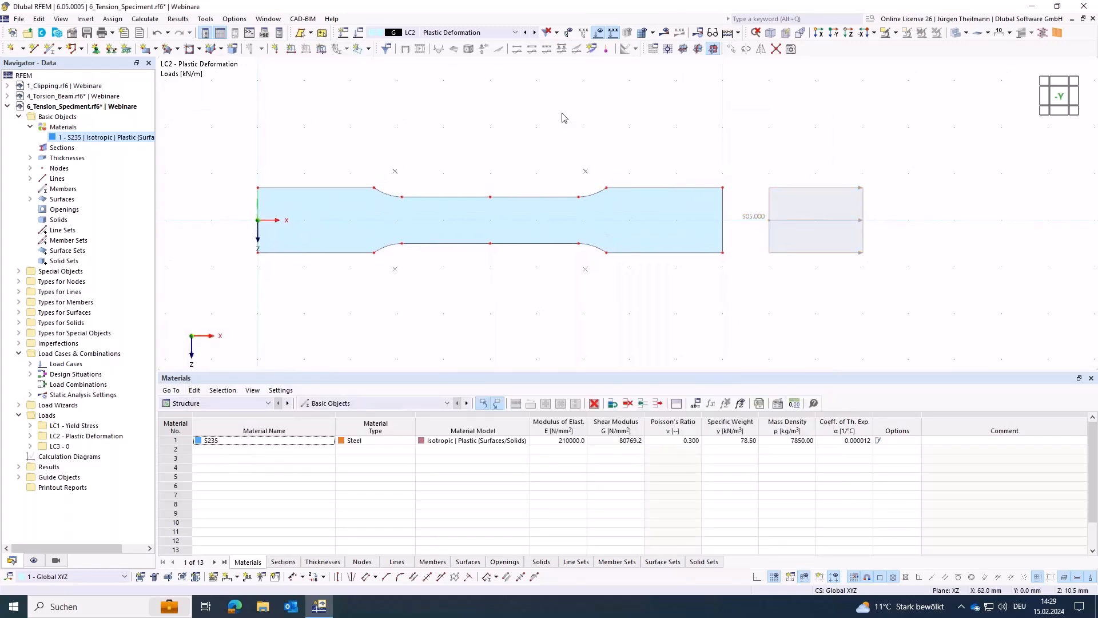
left_click(665, 33)
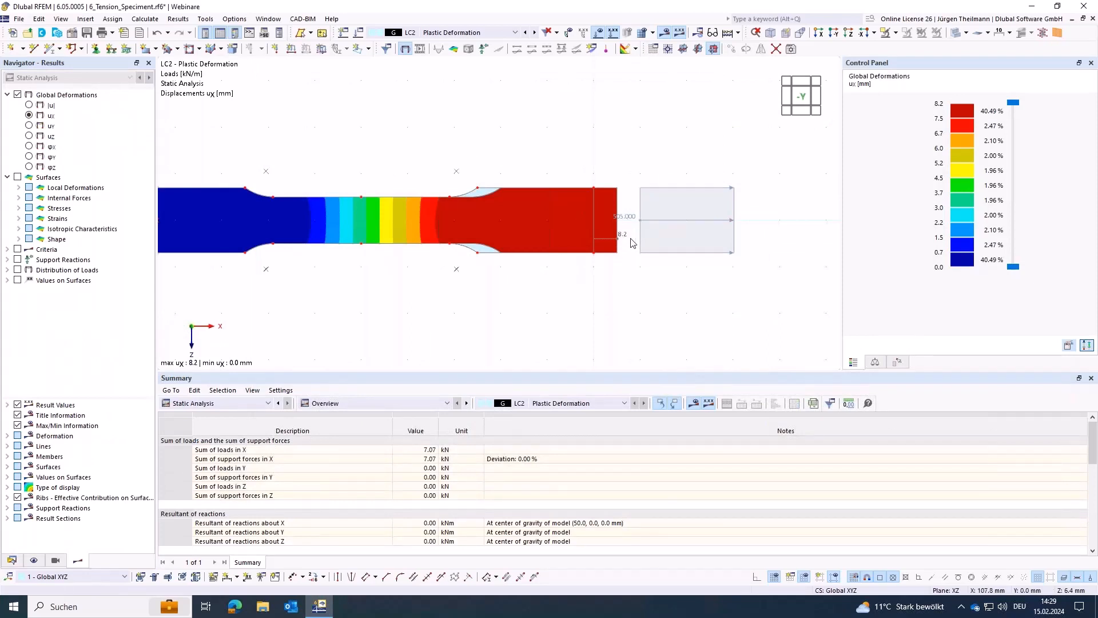
mouse_move(472, 266)
middle_mouse_down()
mouse_move(534, 261)
mouse_move(491, 265)
middle_mouse_up()
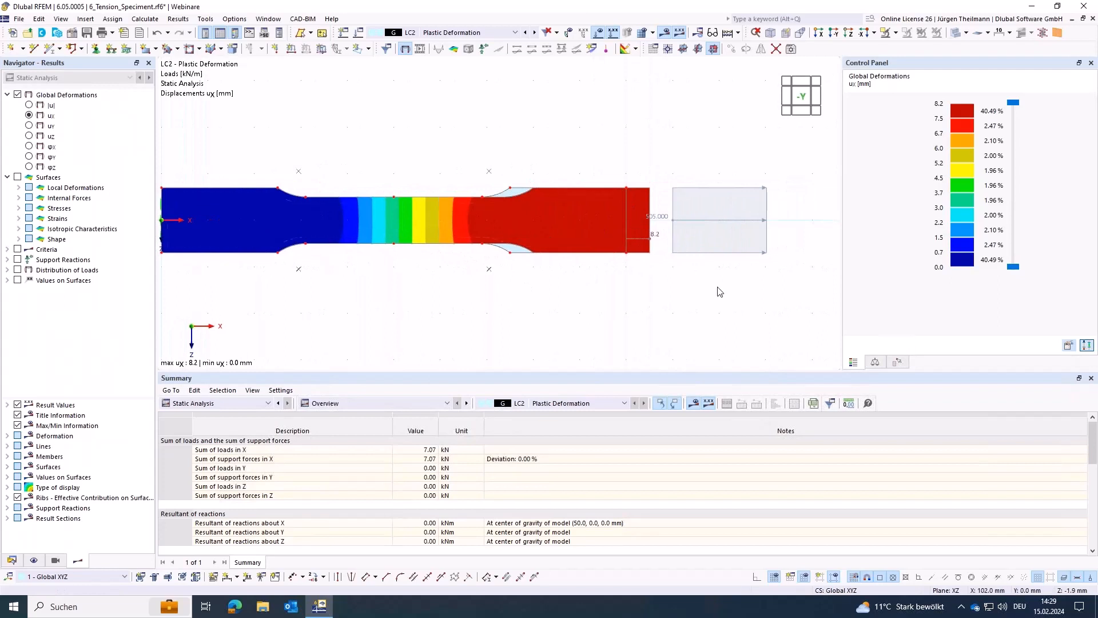
Set load case LC3 to consider the initial state from LC2 Plastic Deformation and calculate it
left_click(357, 34)
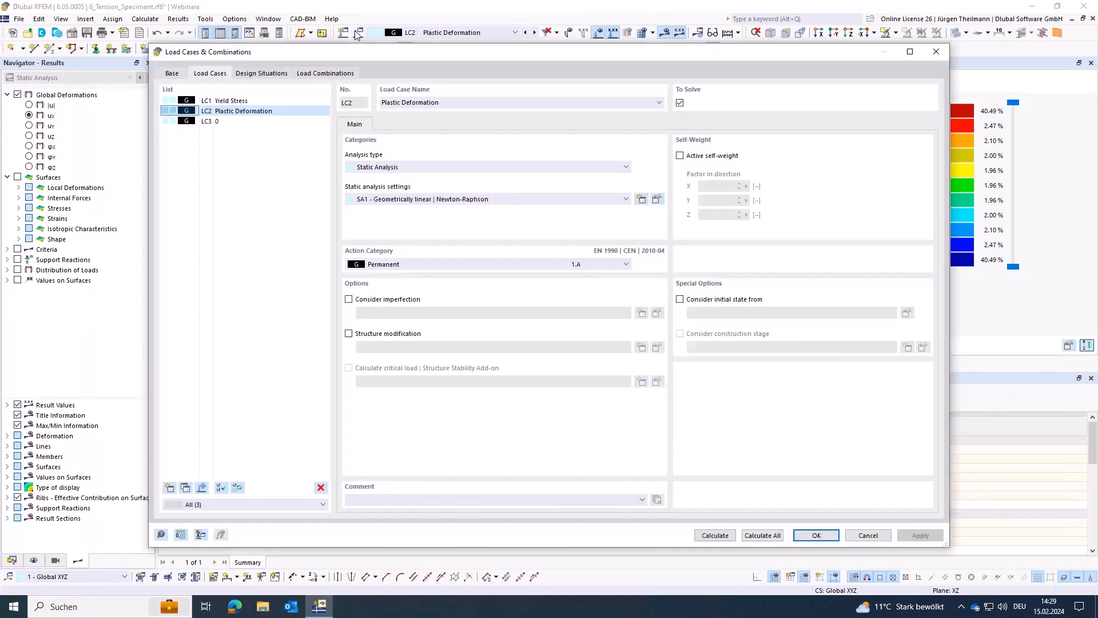
left_click(222, 121)
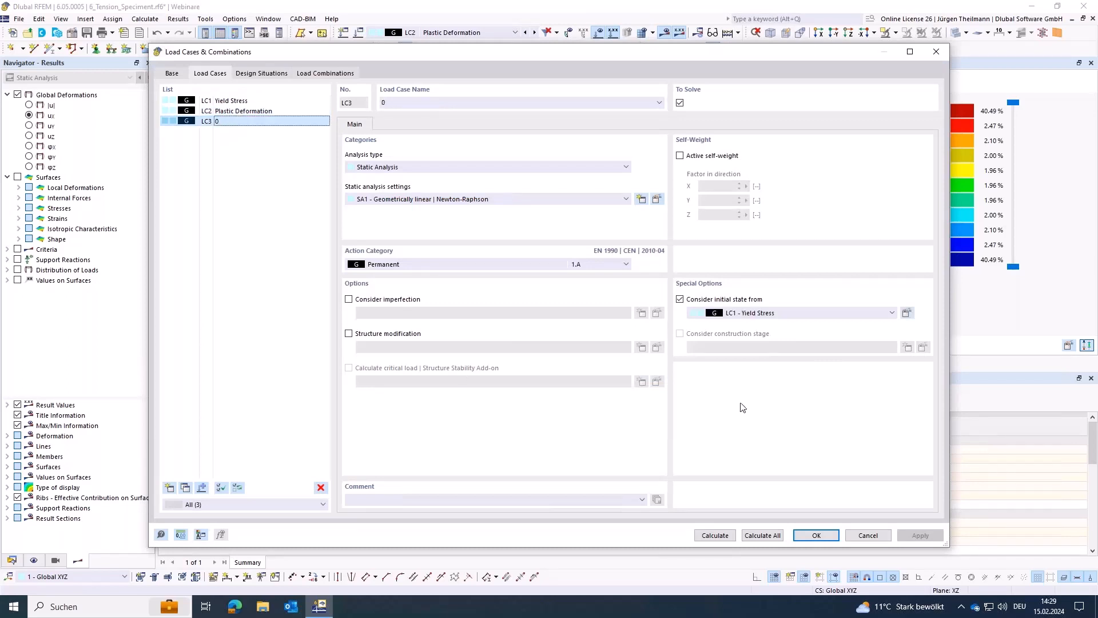
left_click(772, 319)
left_click(775, 331)
left_click(715, 535)
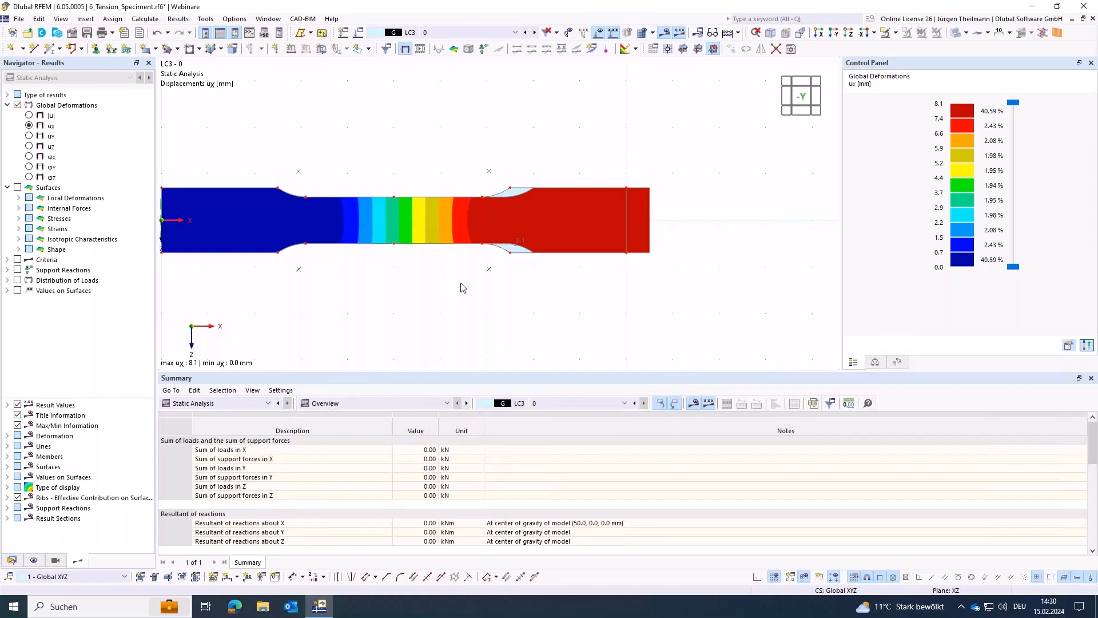
middle_click_drag(463, 279, 493, 276)
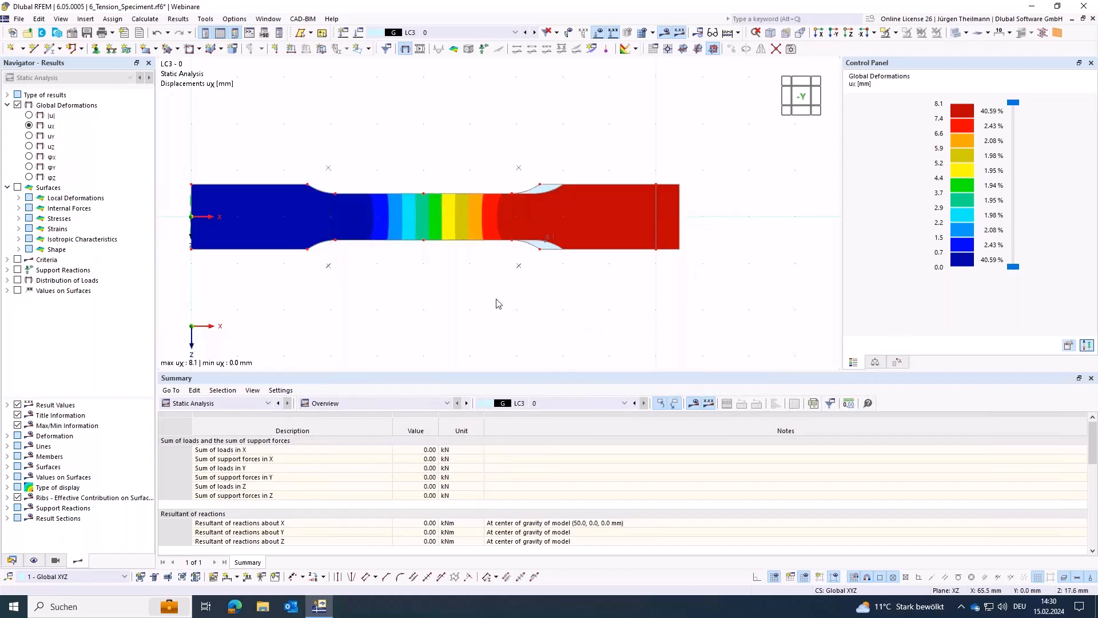
middle_click_drag(473, 296, 527, 279)
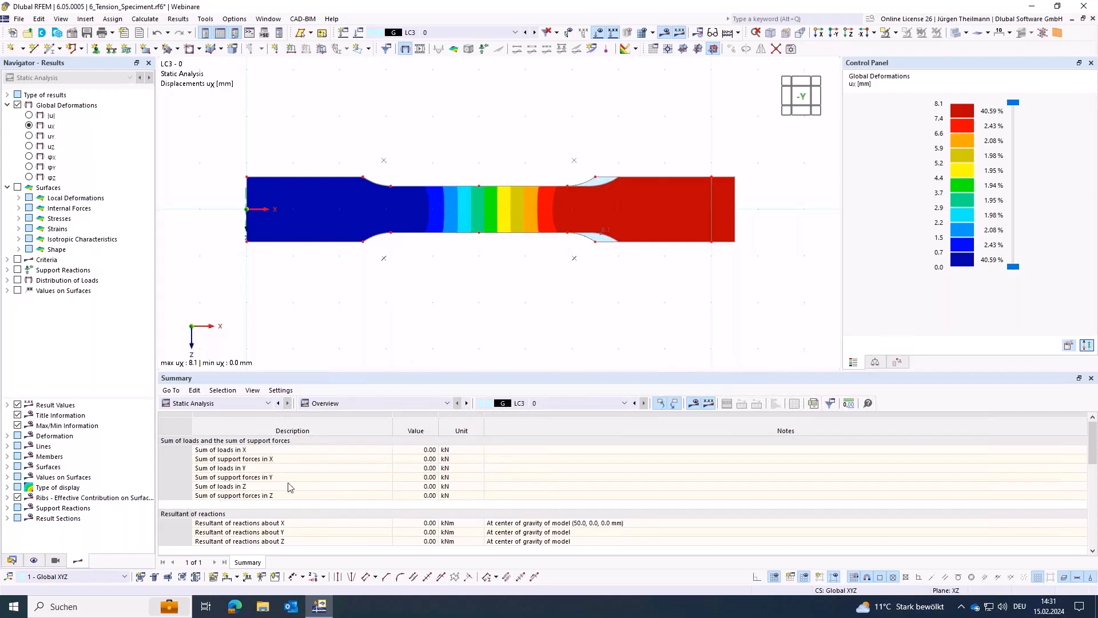
Switch to the Dlubal website in the browser and start a new conversation with the AI assistant Mia
left_click(237, 608)
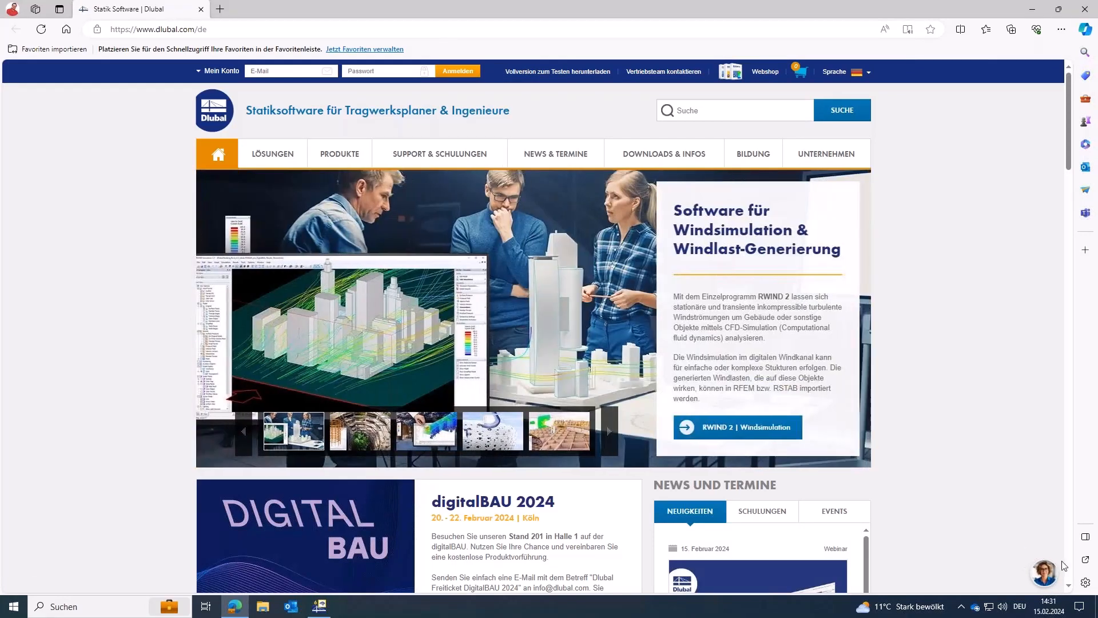
left_click(1043, 576)
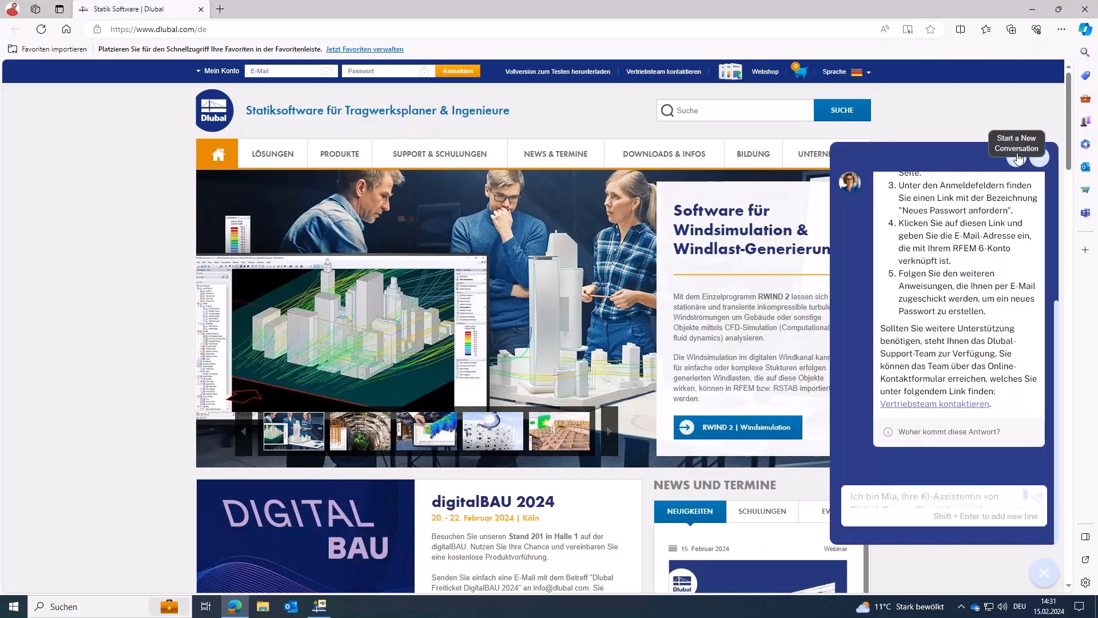
left_click(1017, 157)
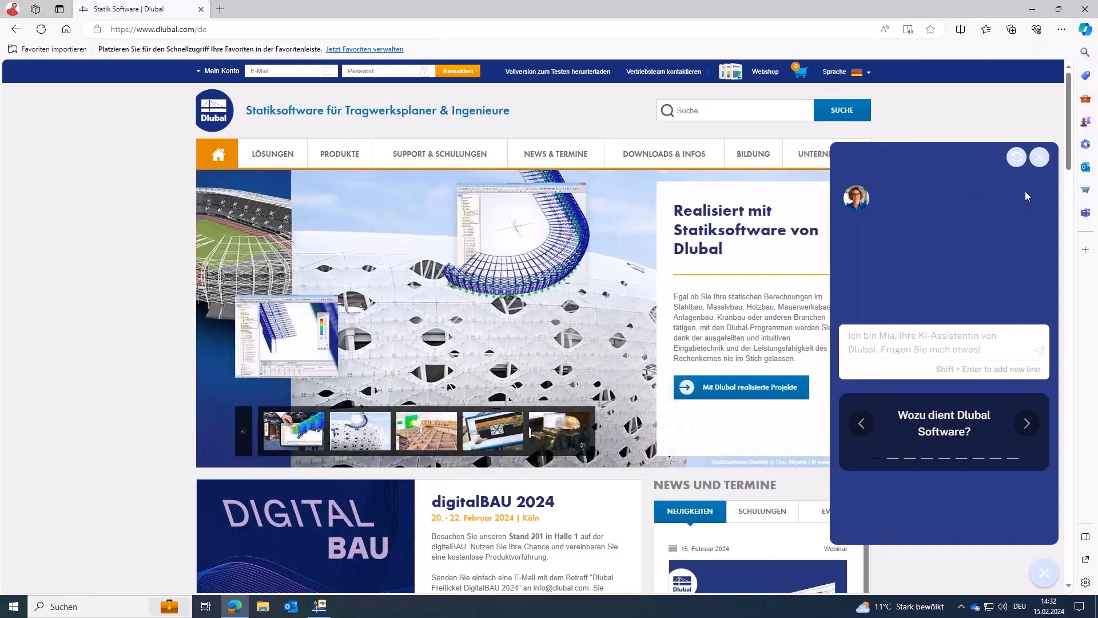
Change the website language to English and open the AI assistant there
left_click(838, 73)
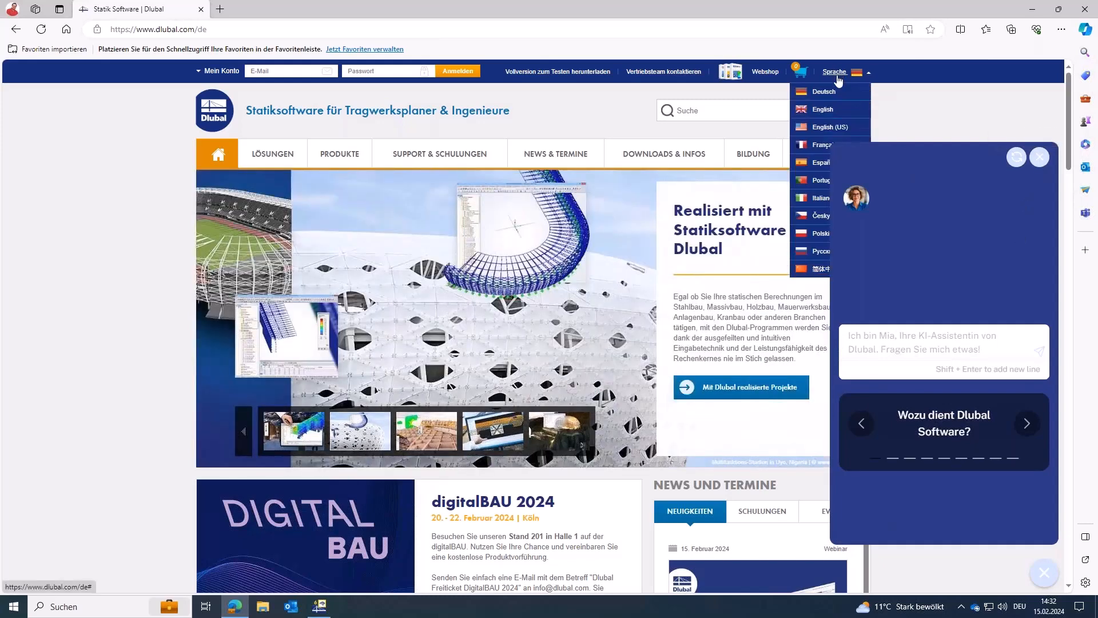
left_click(826, 113)
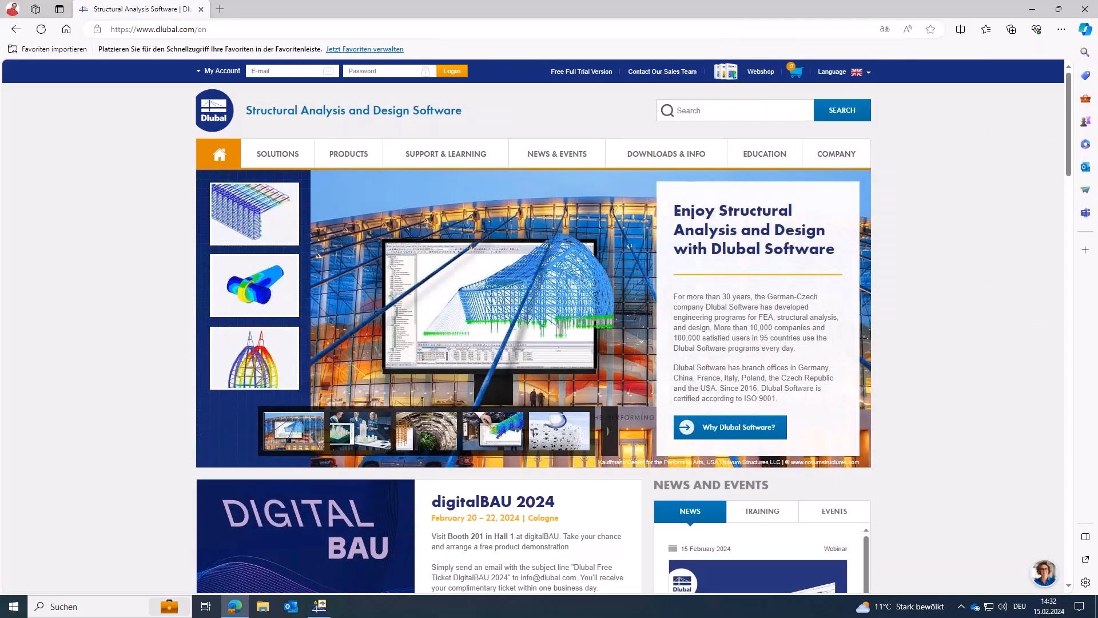
left_click(1040, 569)
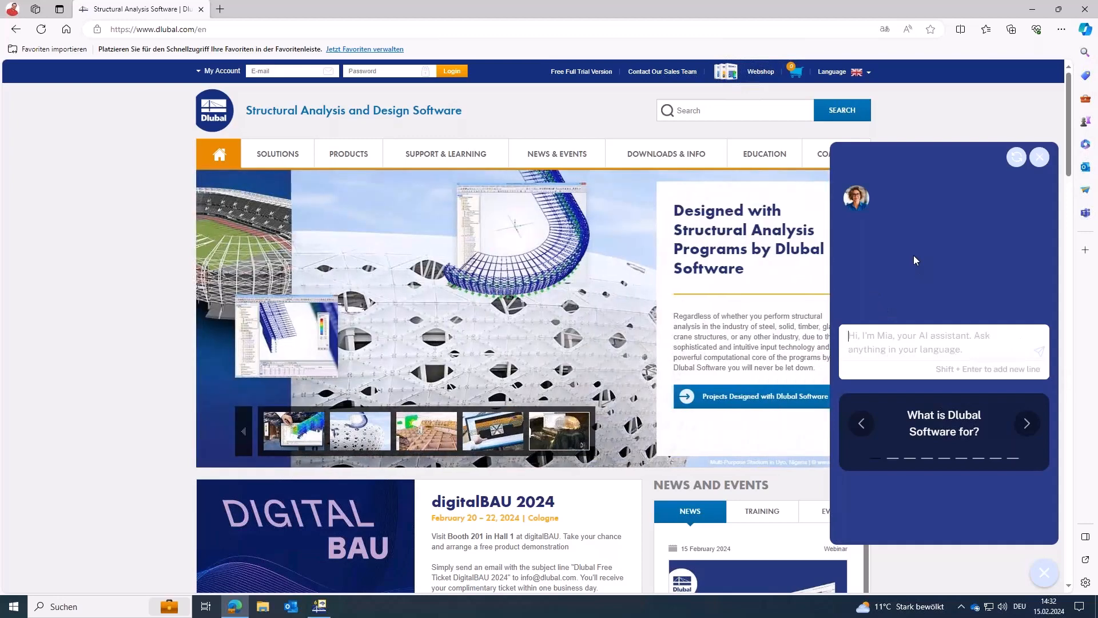
Ask the AI assistant "How can I reset my password in RFEM 6?"
type("How ca")
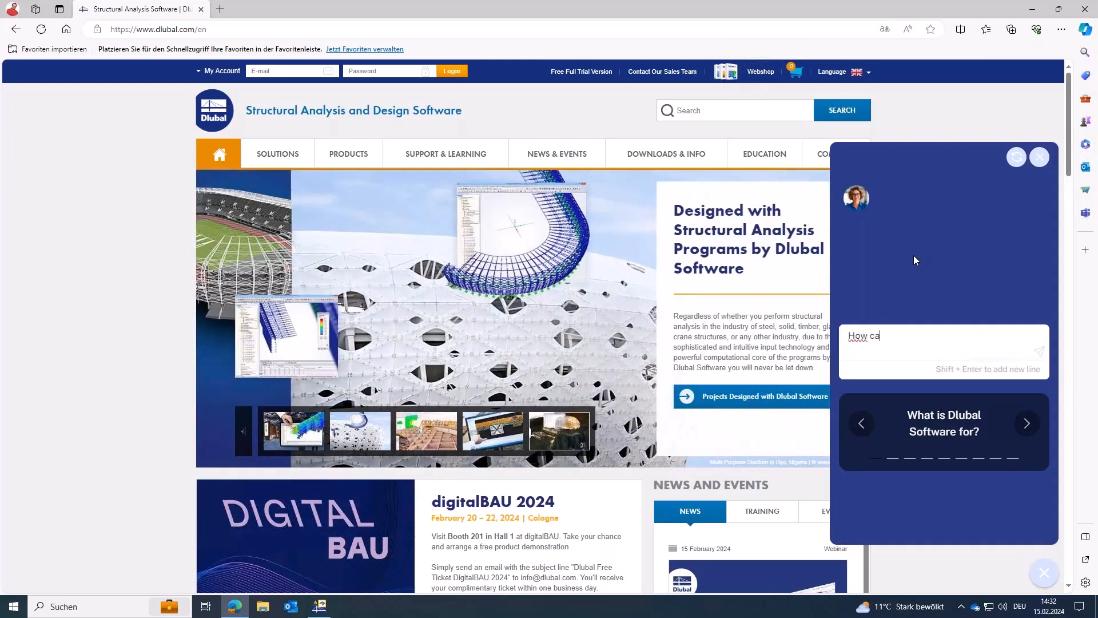
type("n I reset my ")
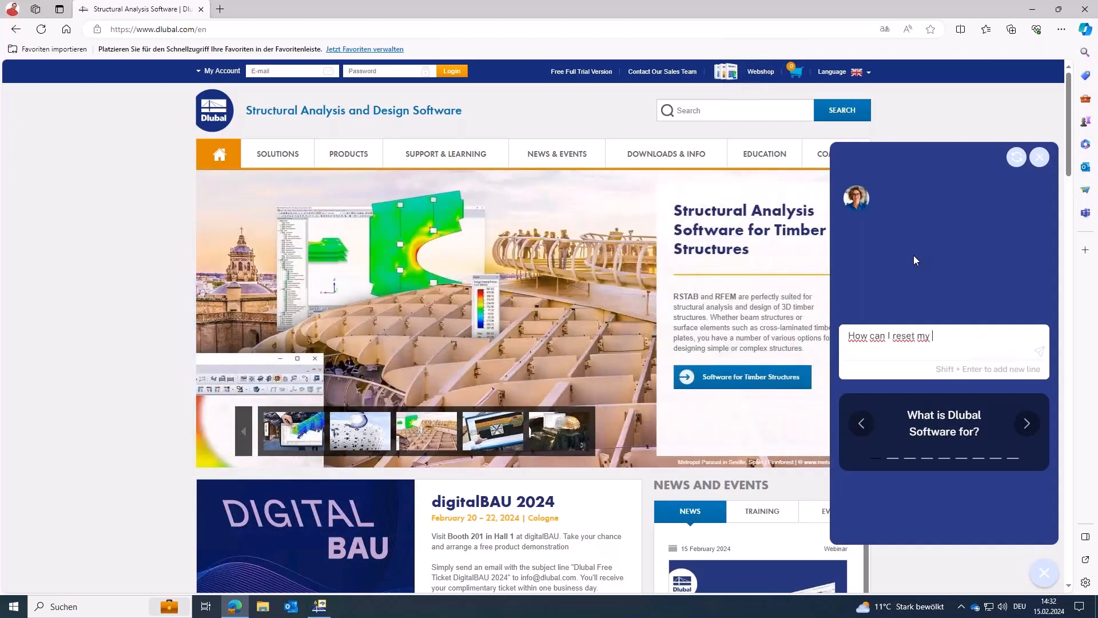
type("password in RFEM 6?")
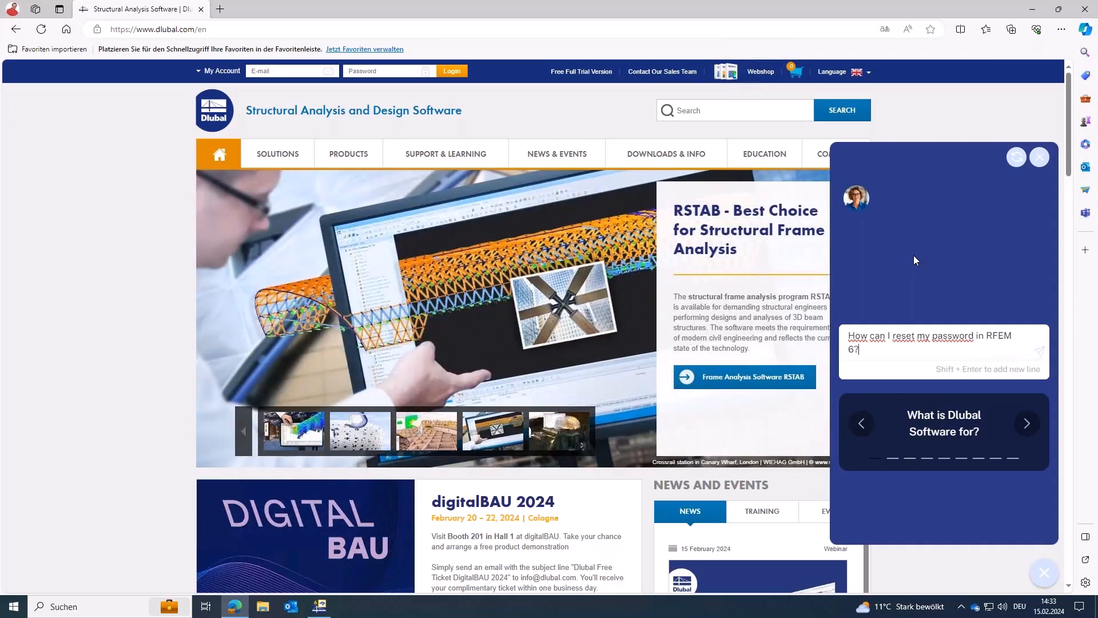
key("Return")
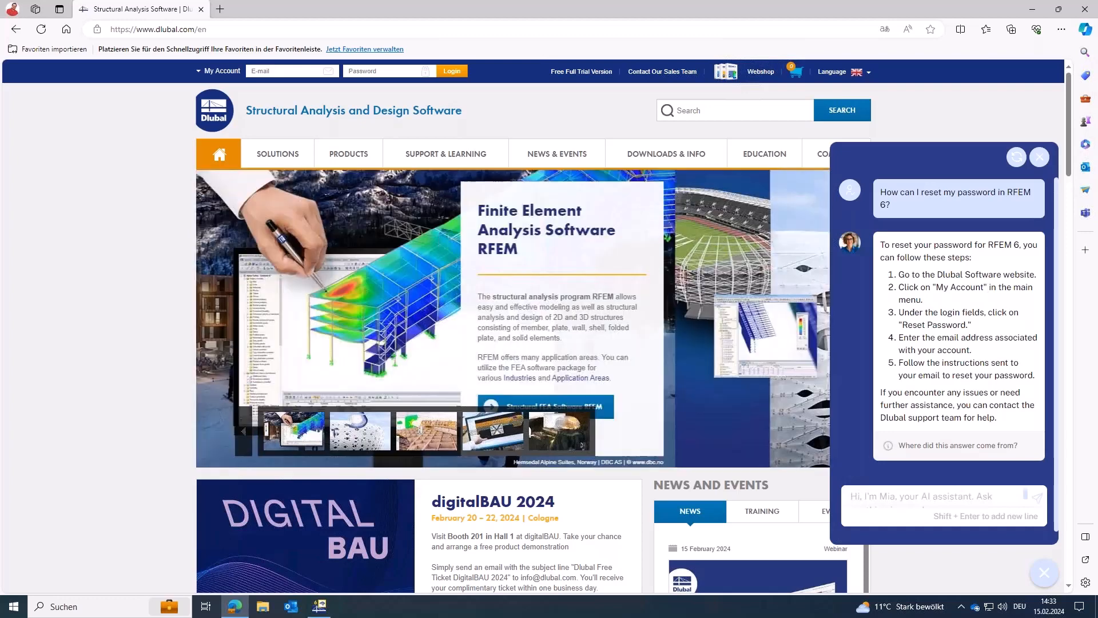
Open the account's Reset Password page and reopen the AI assistant on it
left_click(223, 74)
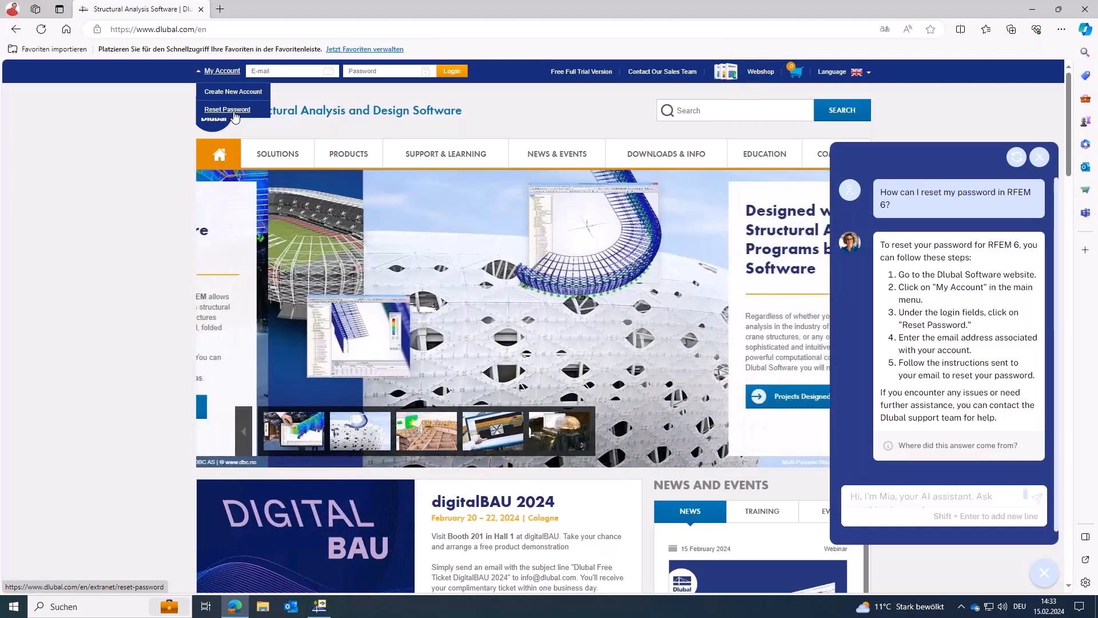
left_click(227, 109)
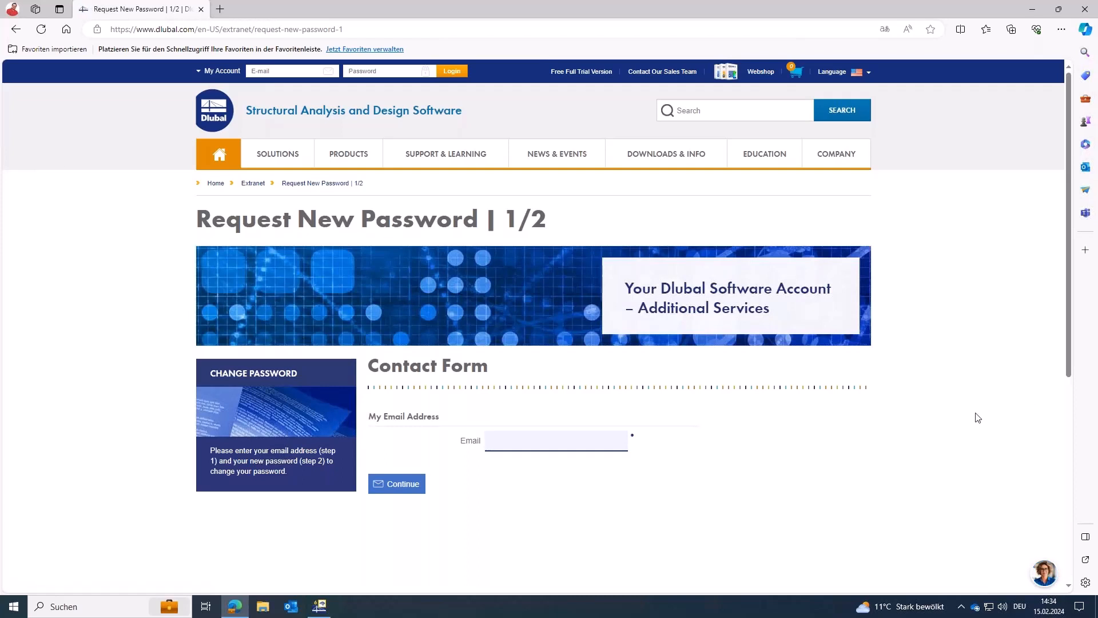
left_click(1041, 578)
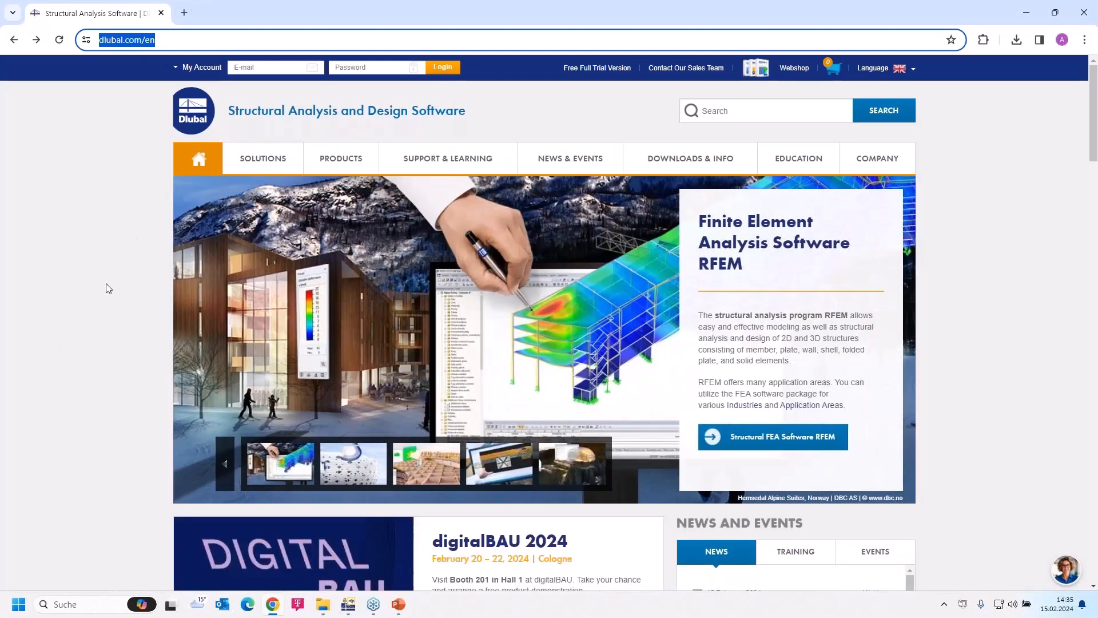
Open the Webinars page listed under the website's events
scroll(109, 288, "down", 2)
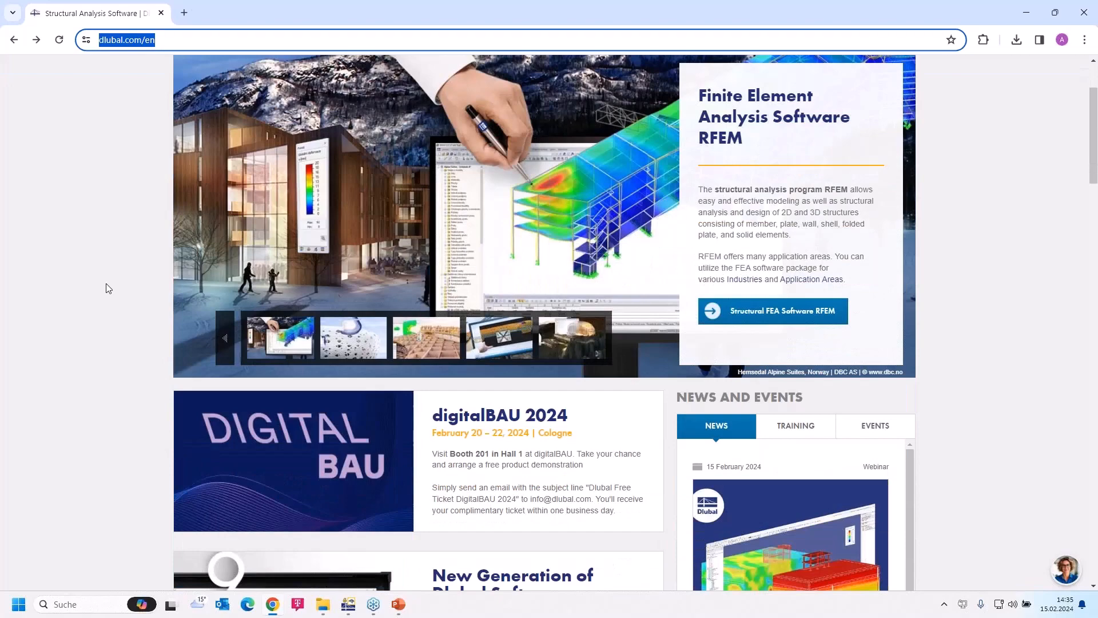
scroll(106, 283, "down", 1)
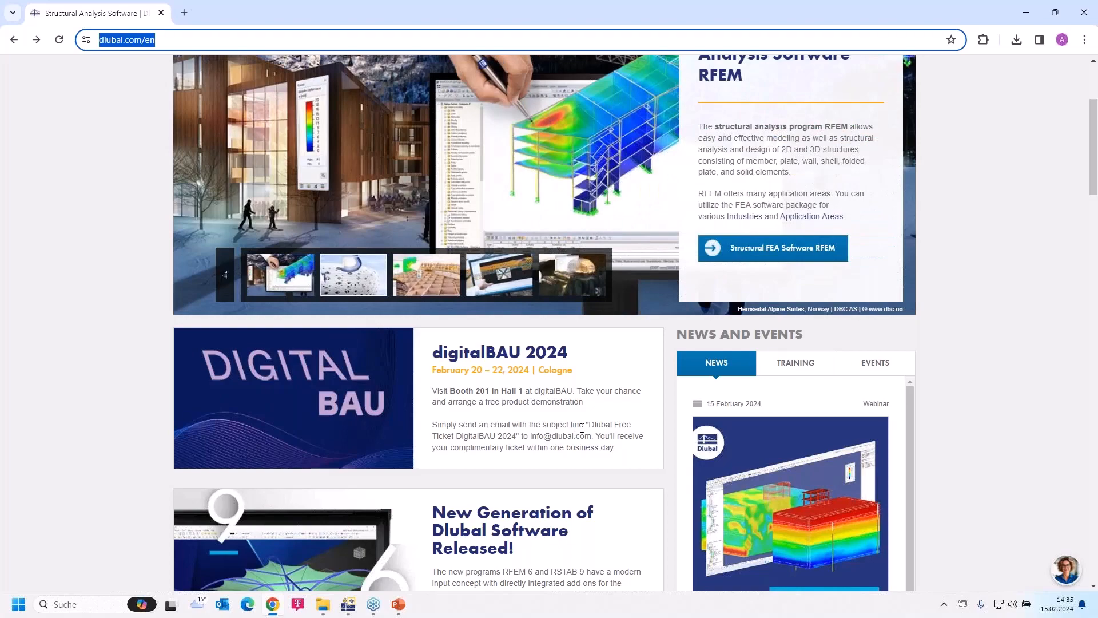
scroll(582, 428, "up", 2)
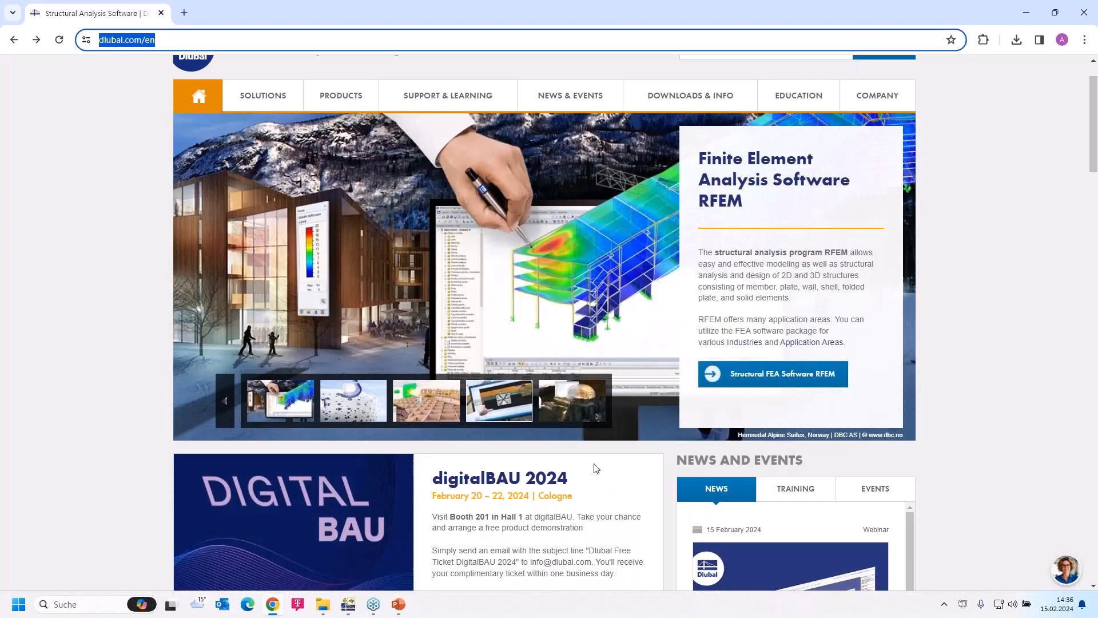
scroll(553, 337, "up", 1)
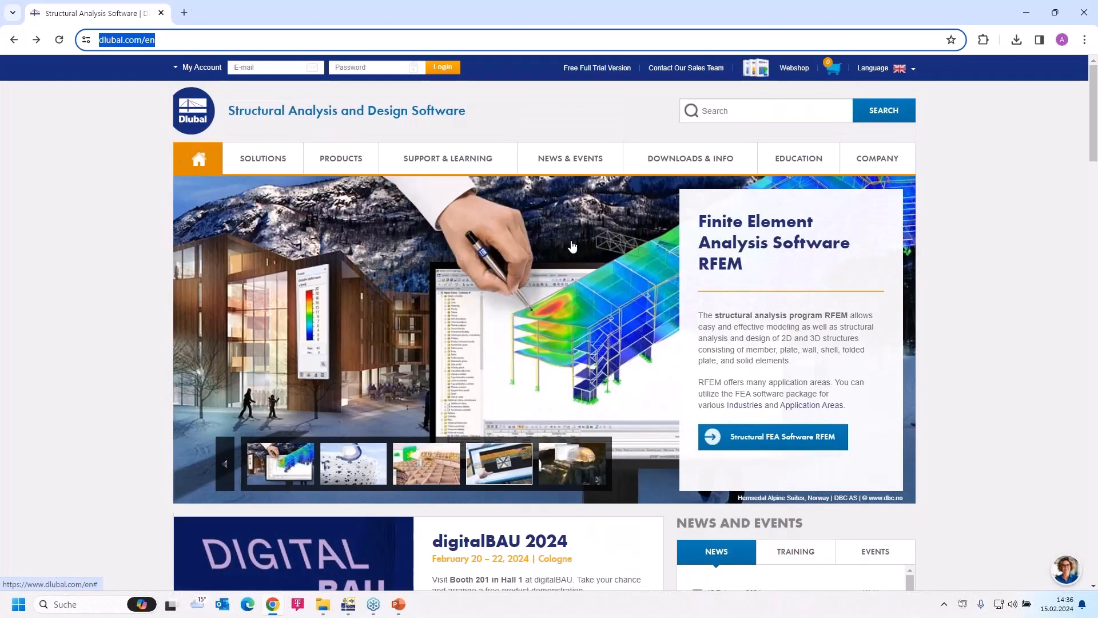
mouse_move(559, 162)
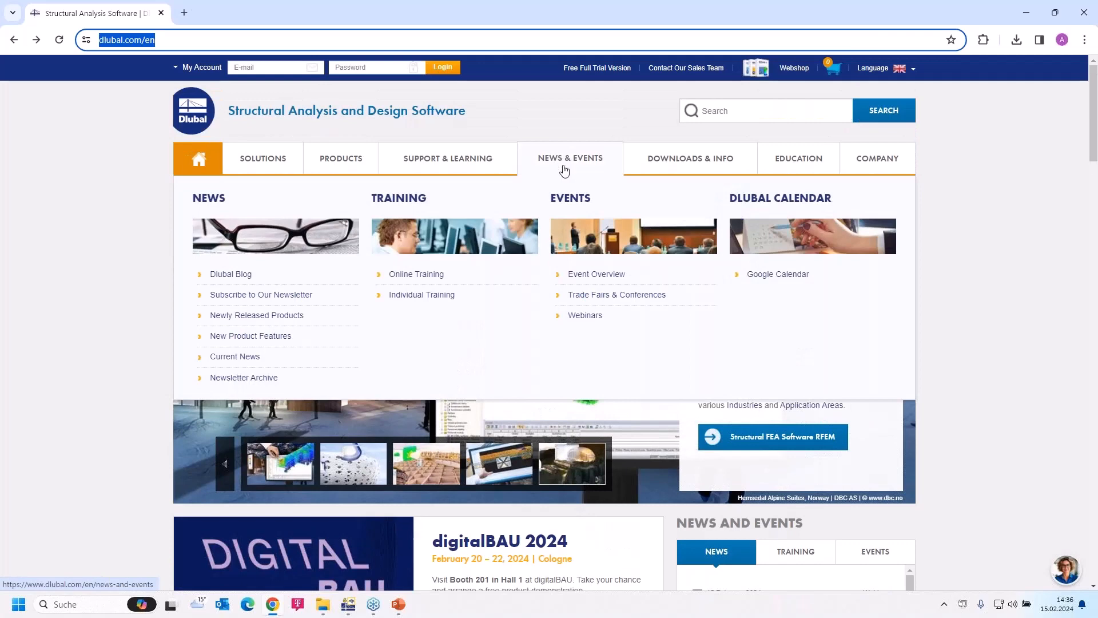
left_click(585, 316)
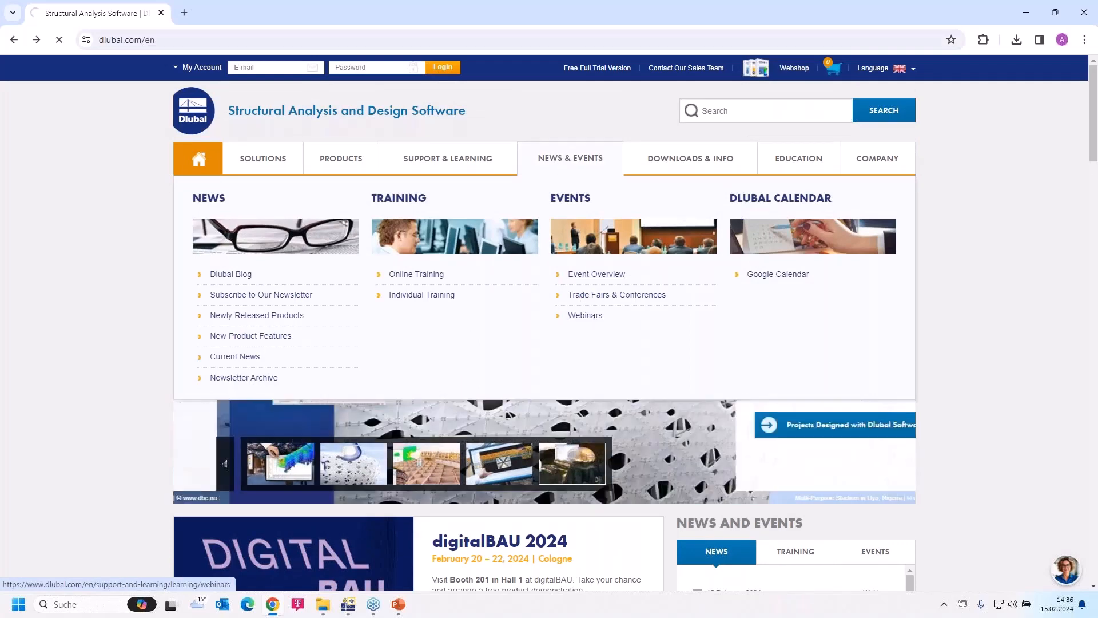
Examine the titles, dates and topics of the upcoming English webinars in the list
scroll(583, 319, "down", 7)
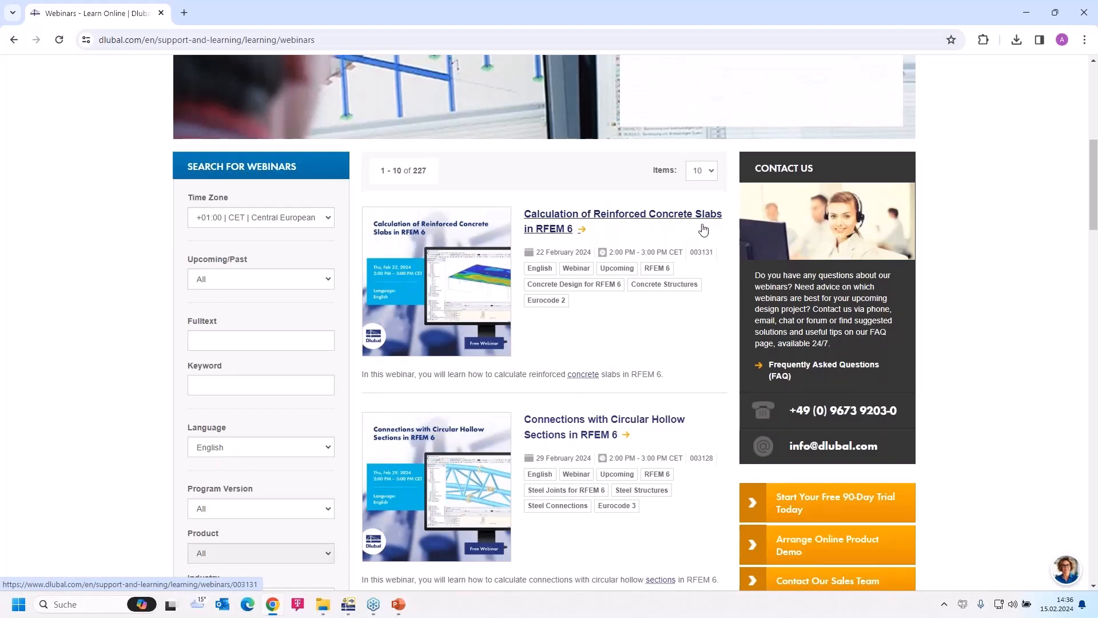
scroll(703, 229, "down", 3)
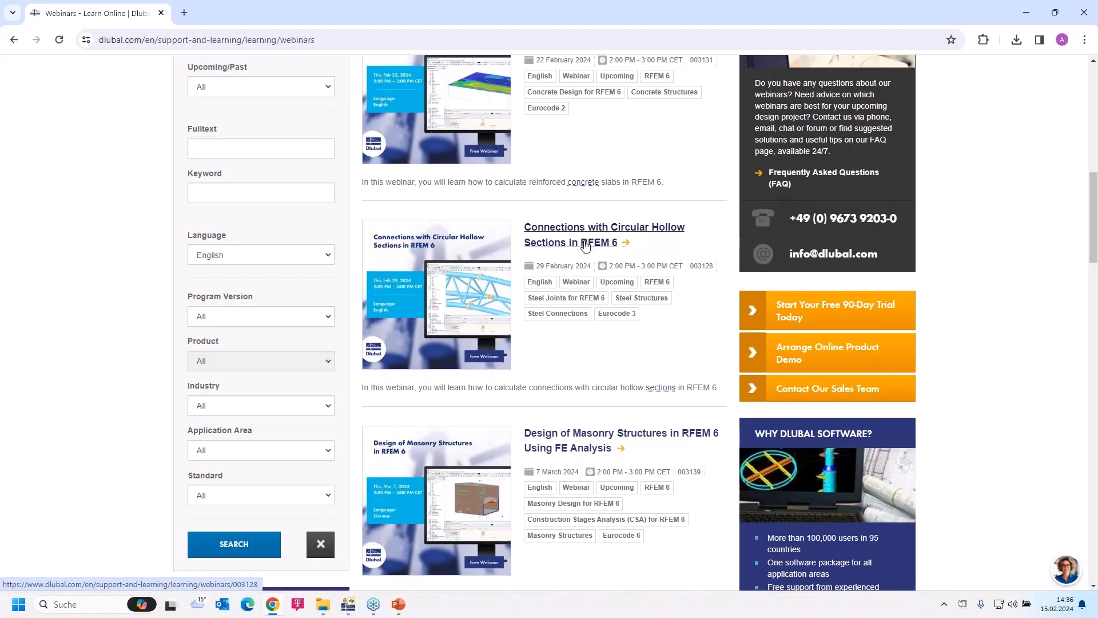
scroll(606, 274, "down", 3)
scroll(641, 320, "up", 1)
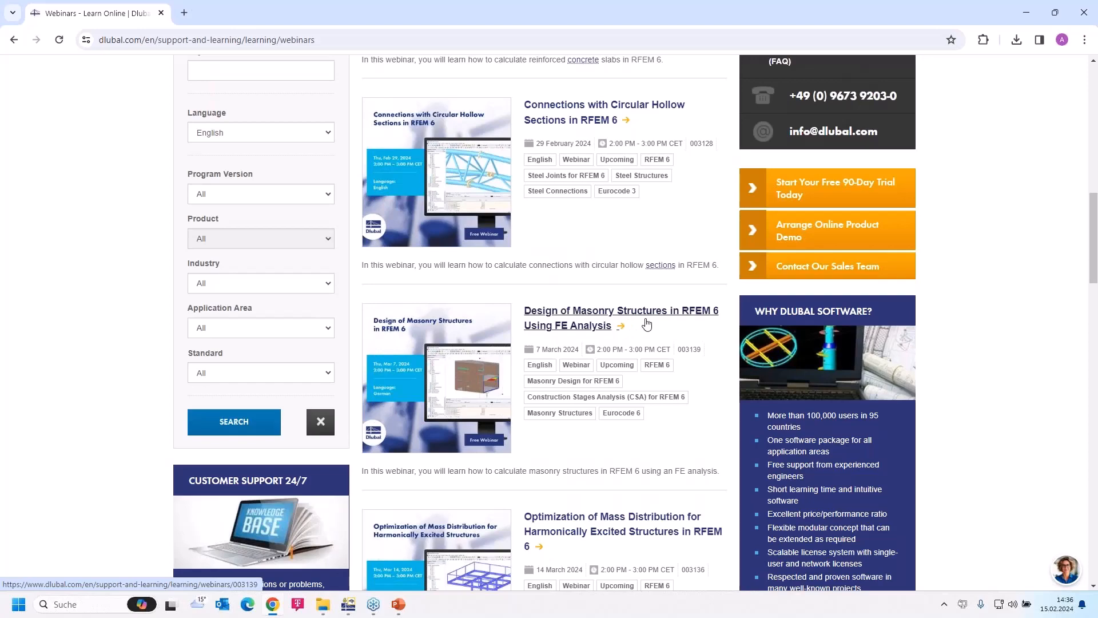
scroll(647, 324, "down", 5)
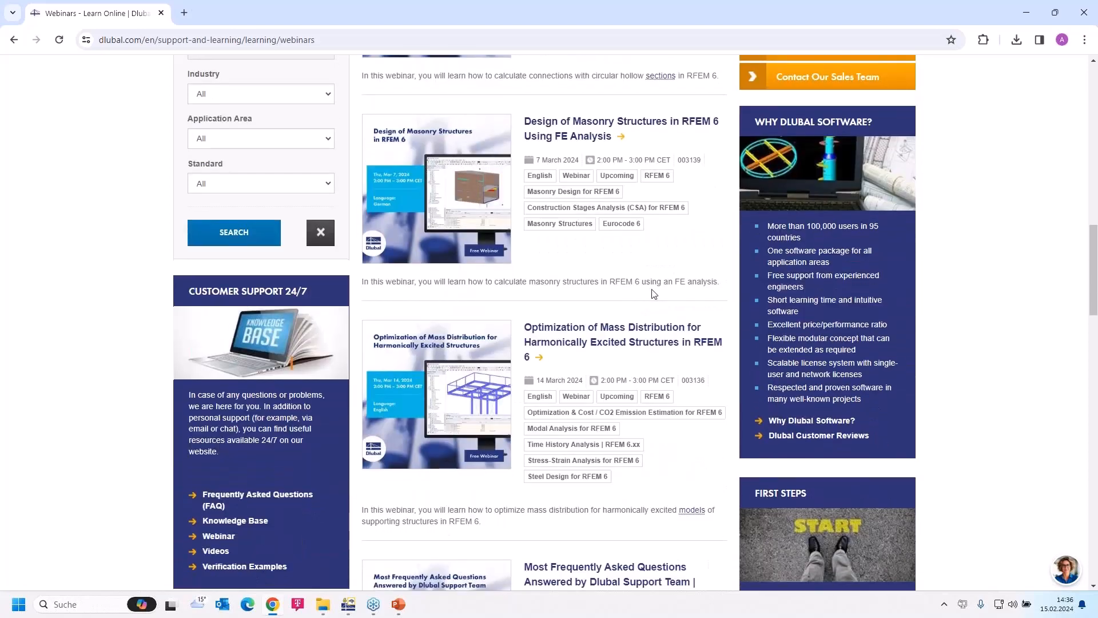
scroll(627, 246, "down", 2)
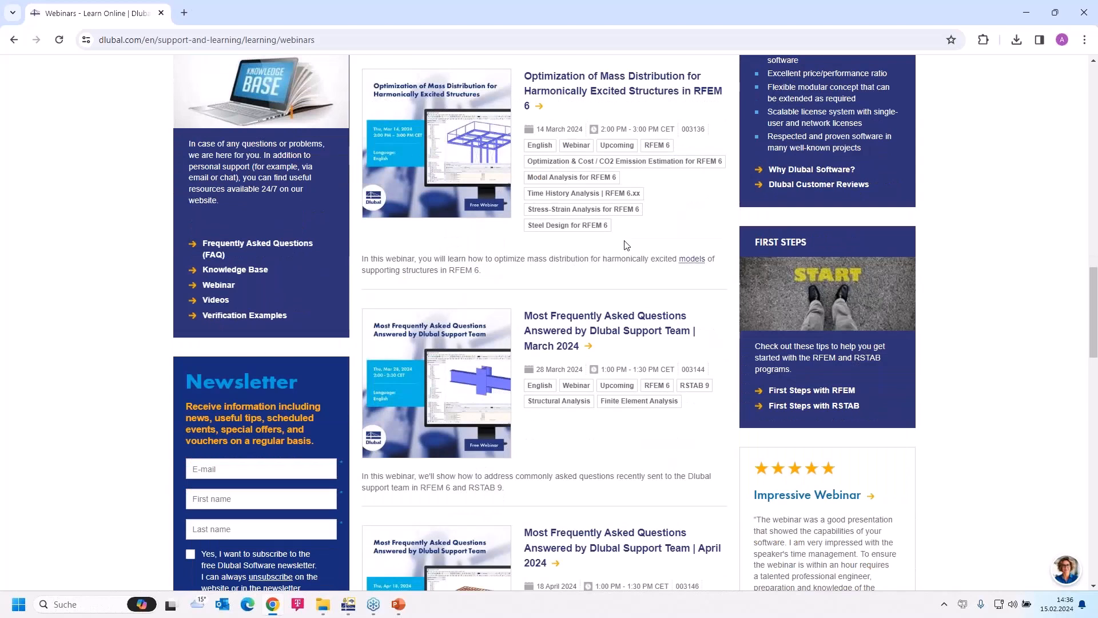
scroll(623, 245, "down", 1)
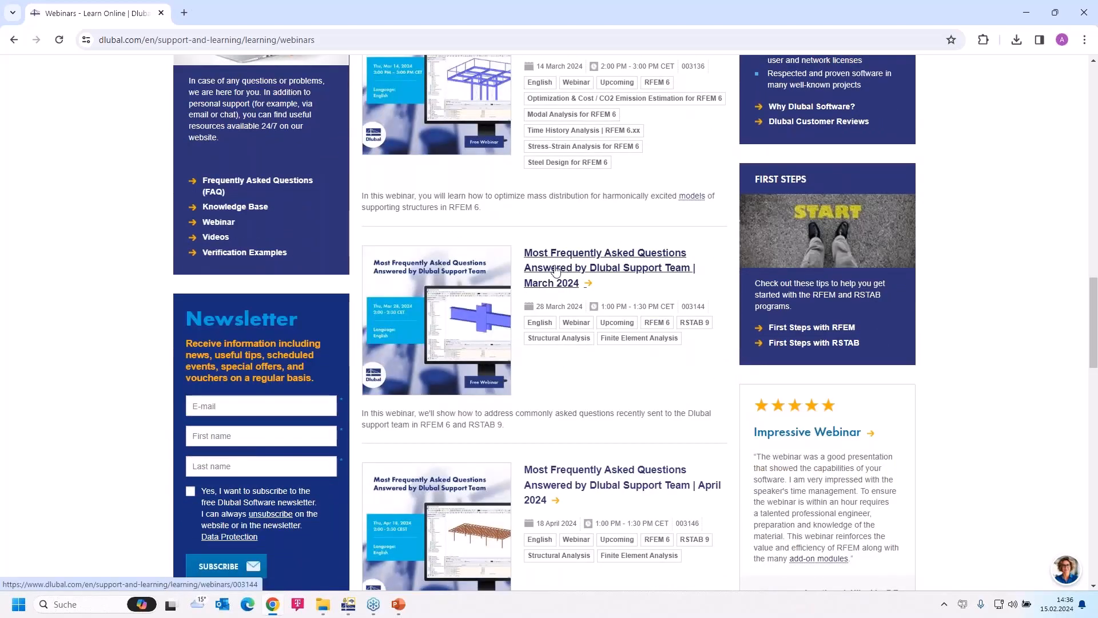
scroll(575, 290, "down", 3)
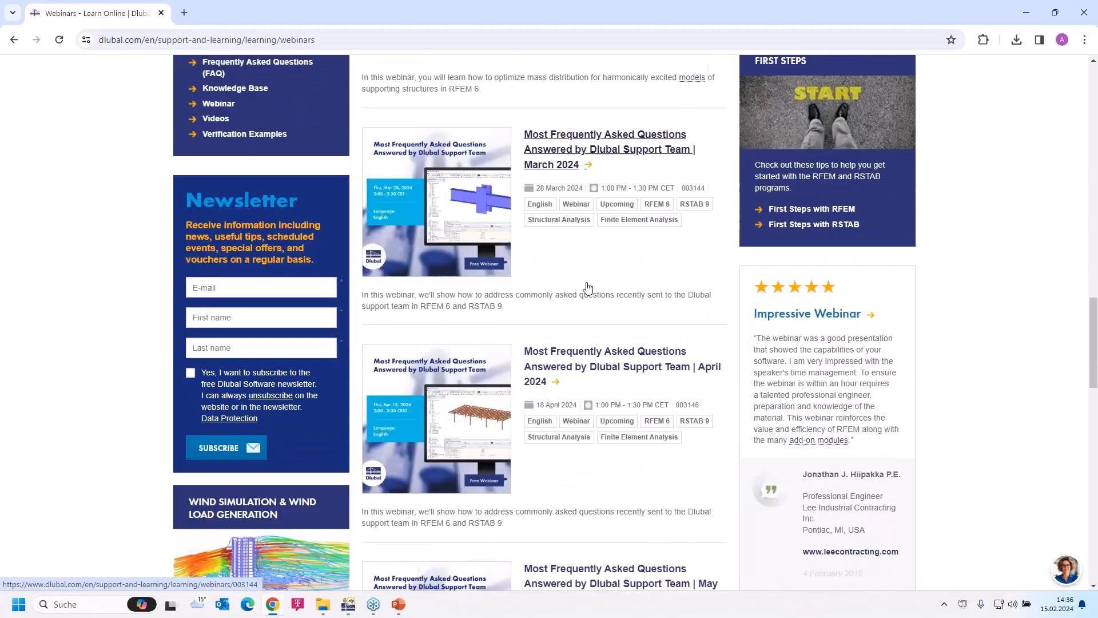
Examine the dates and times of the Most Frequently Asked Questions webinars from March to June 2024
scroll(603, 228, "down", 2)
scroll(603, 191, "up", 2)
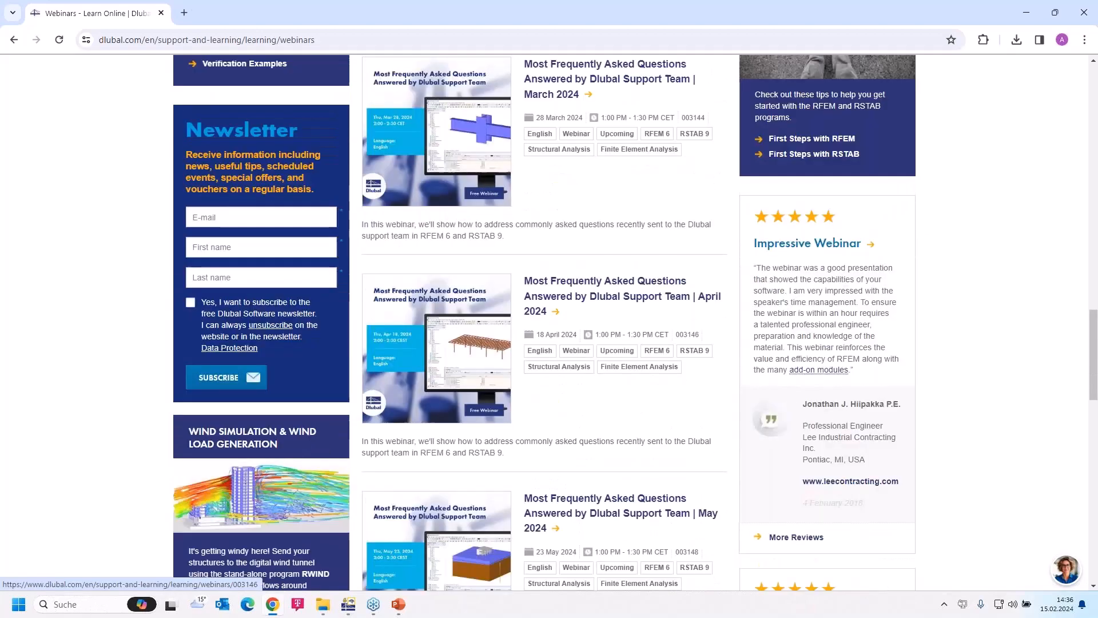
scroll(603, 192, "up", 2)
scroll(605, 193, "up", 1)
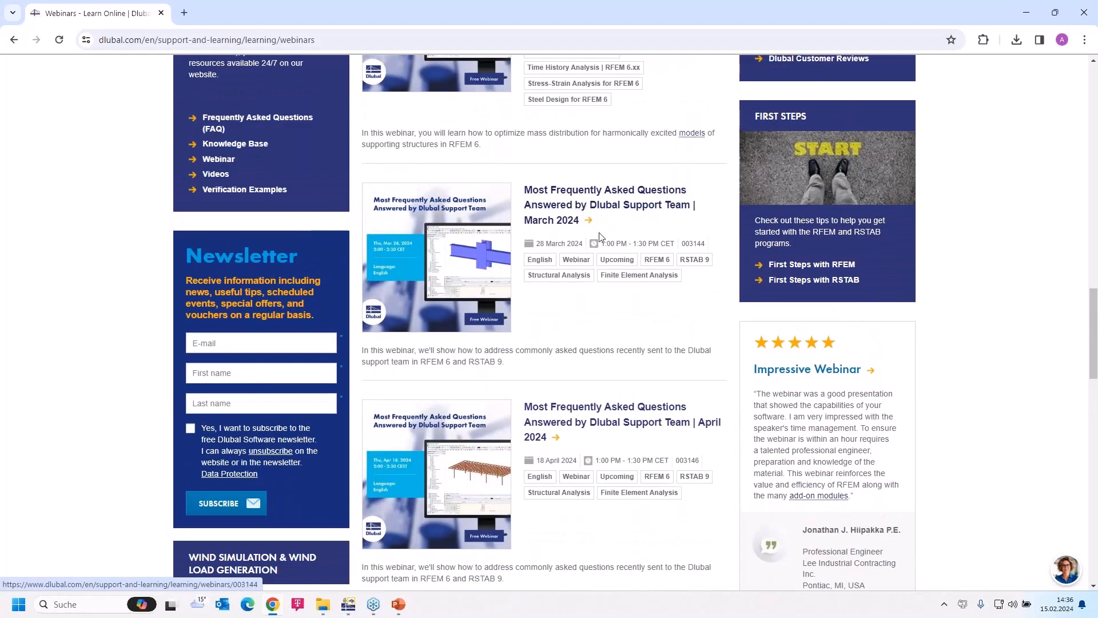
mouse_move(604, 242)
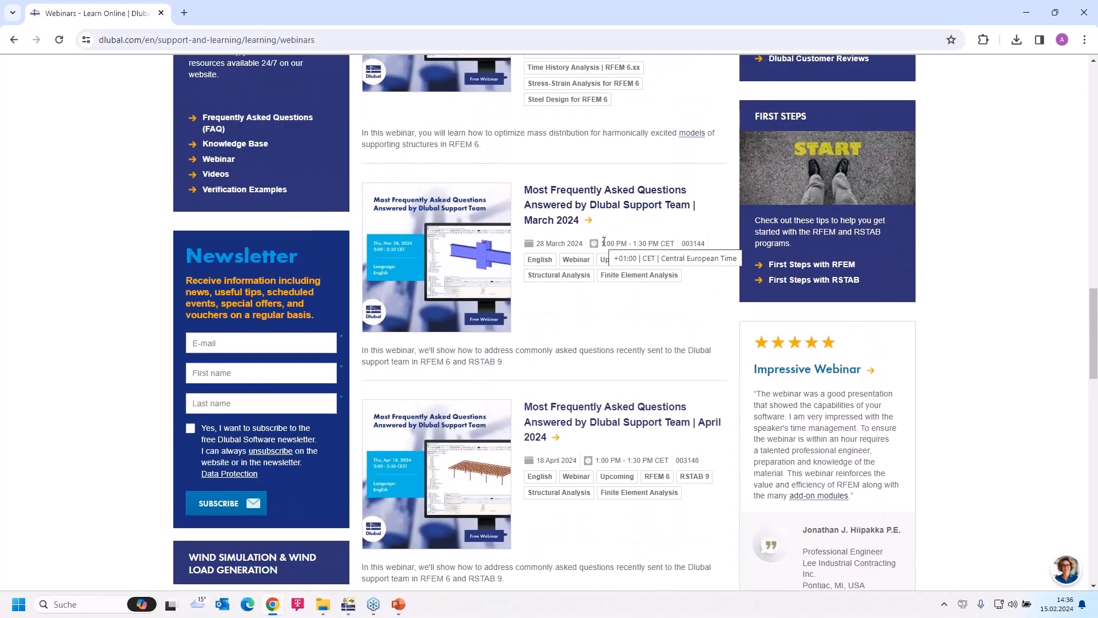
scroll(604, 241, "down", 2)
scroll(604, 241, "down", 2)
scroll(591, 220, "up", 1)
scroll(572, 205, "down", 1)
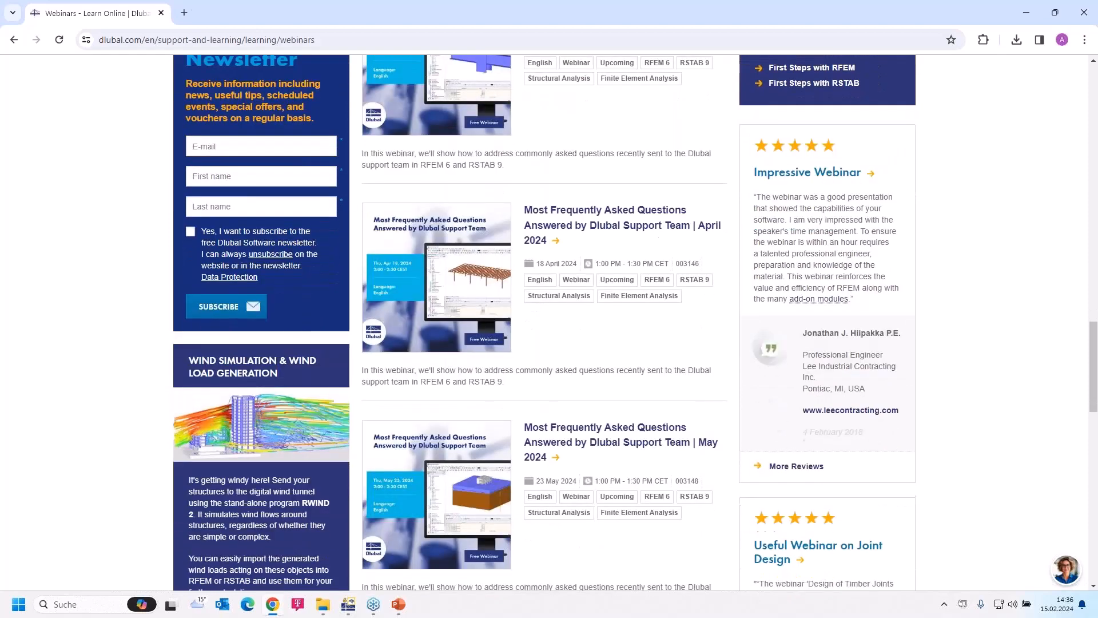
scroll(575, 280, "down", 3)
scroll(572, 286, "down", 2)
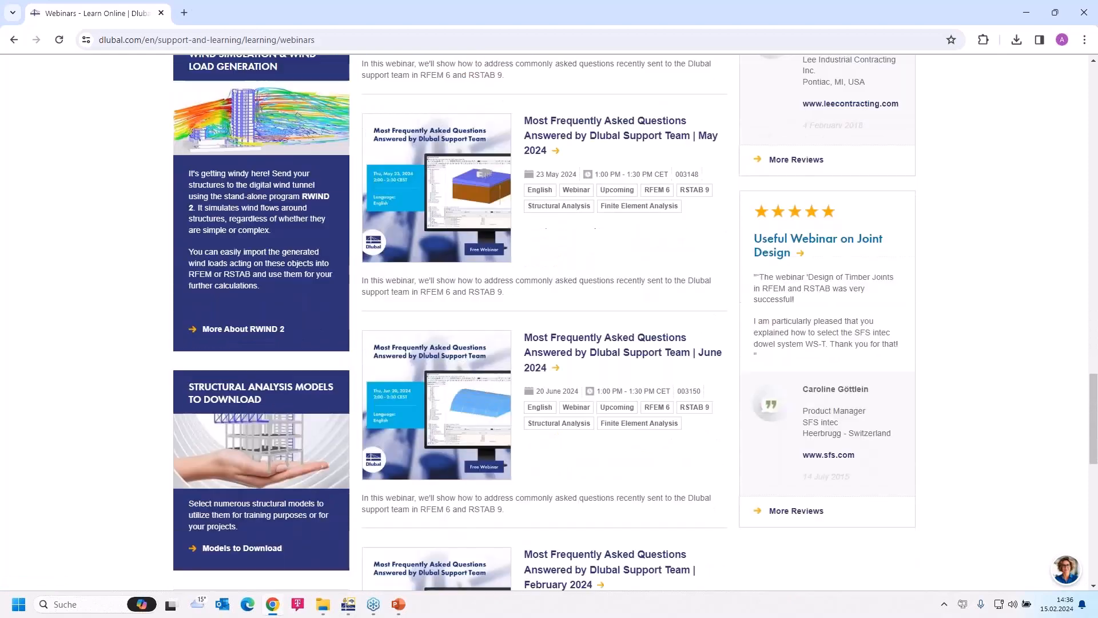
Open the February 2024 Most Frequently Asked Questions webinar page and find its presentation slides and the Models to Download section
scroll(570, 402, "down", 4)
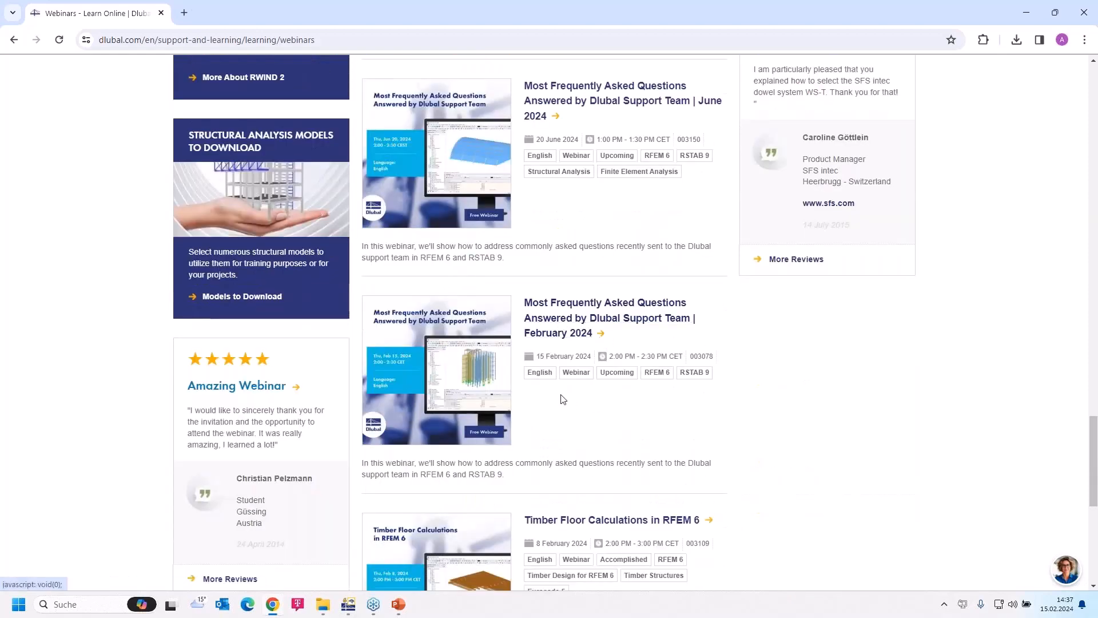
left_click(563, 321)
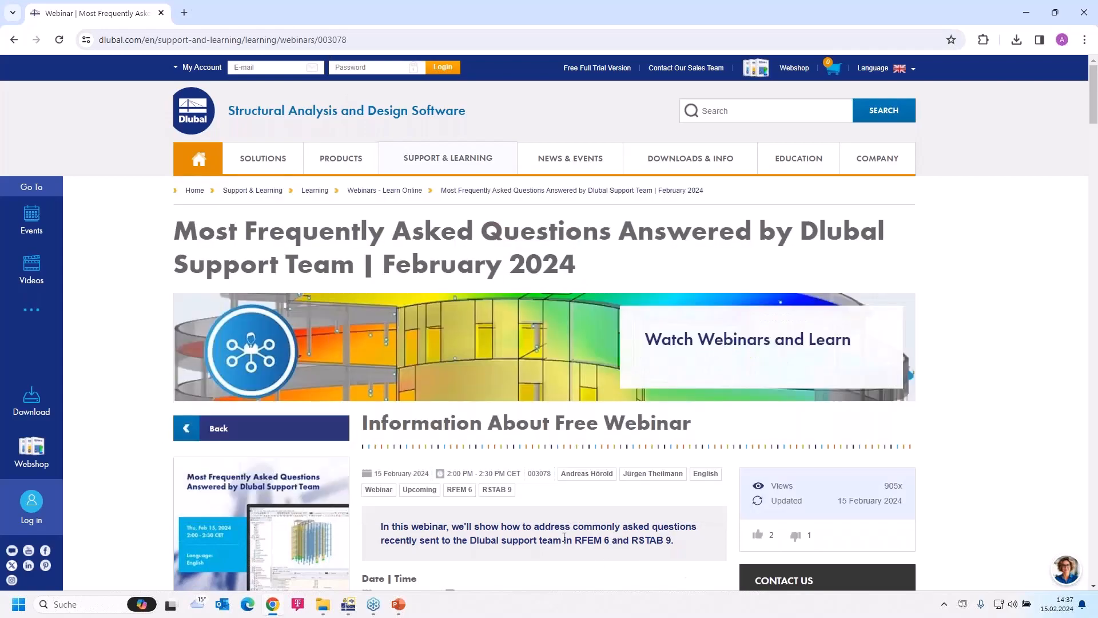
scroll(543, 509, "down", 5)
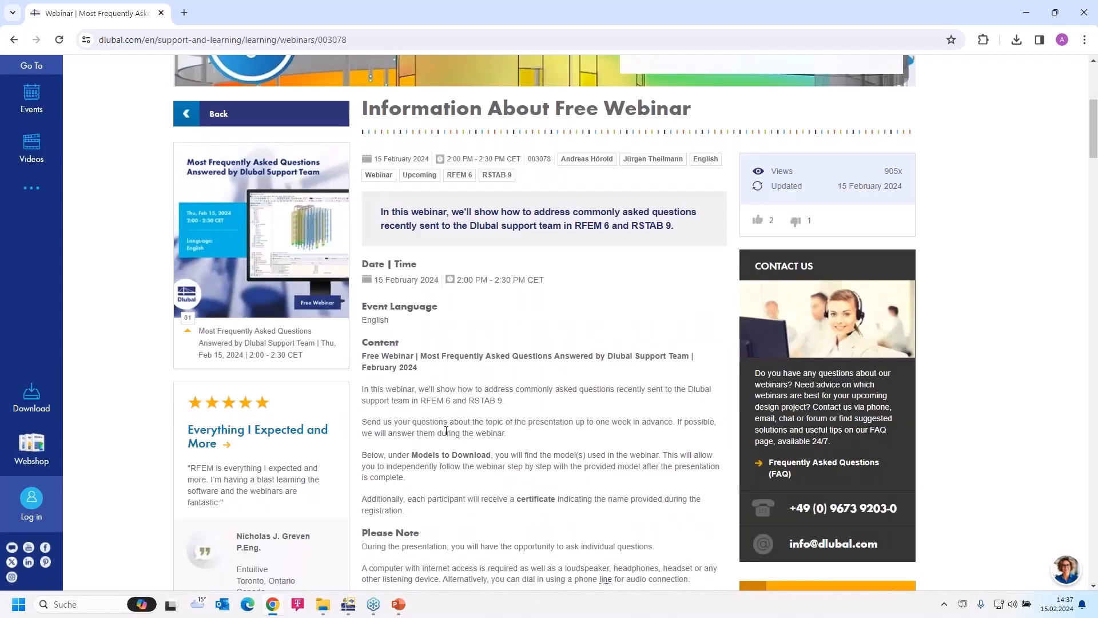
scroll(539, 416, "down", 6)
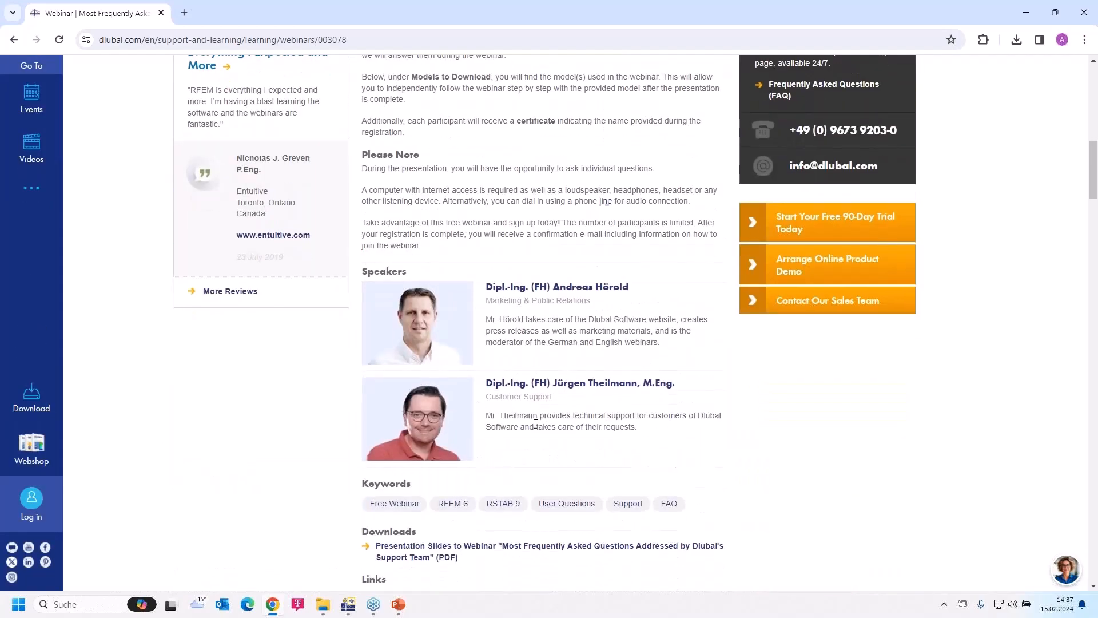
scroll(536, 425, "down", 4)
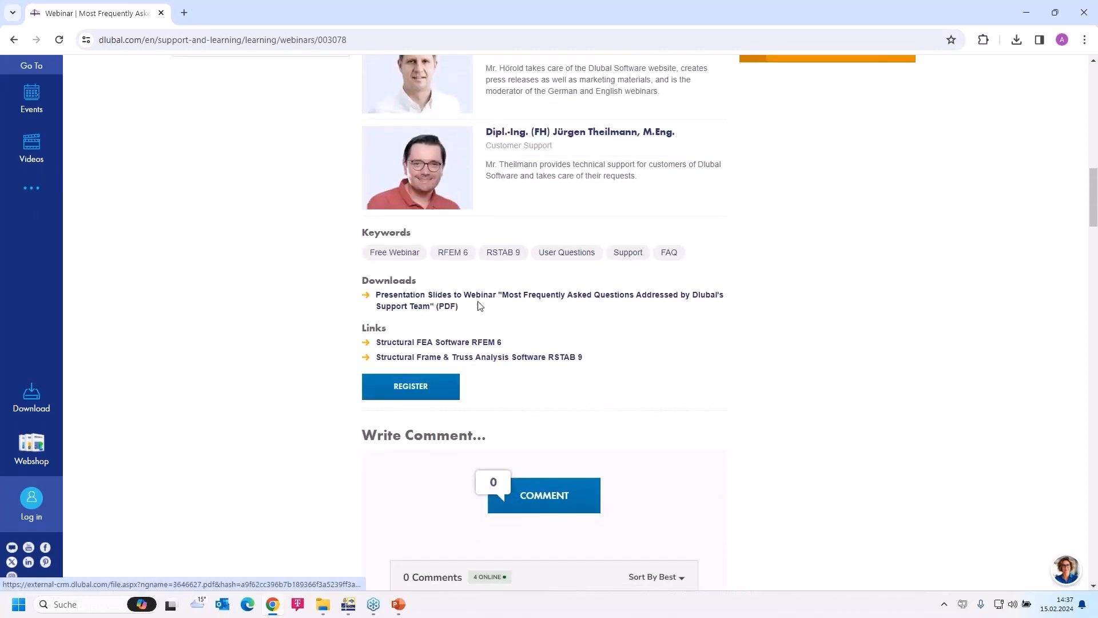
scroll(494, 311, "down", 12)
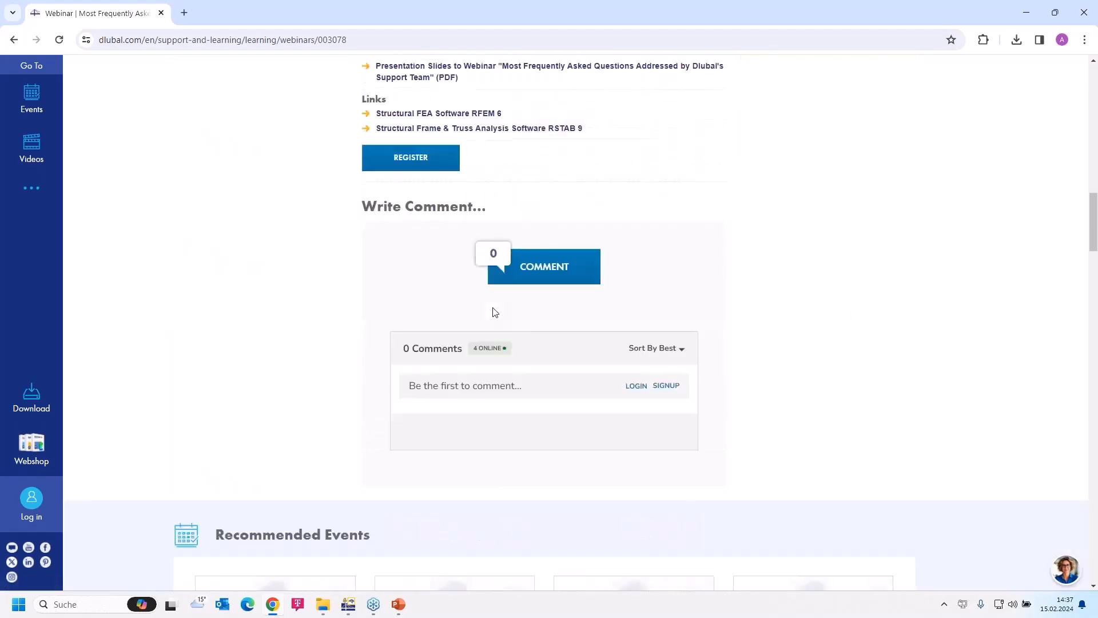
scroll(495, 312, "down", 8)
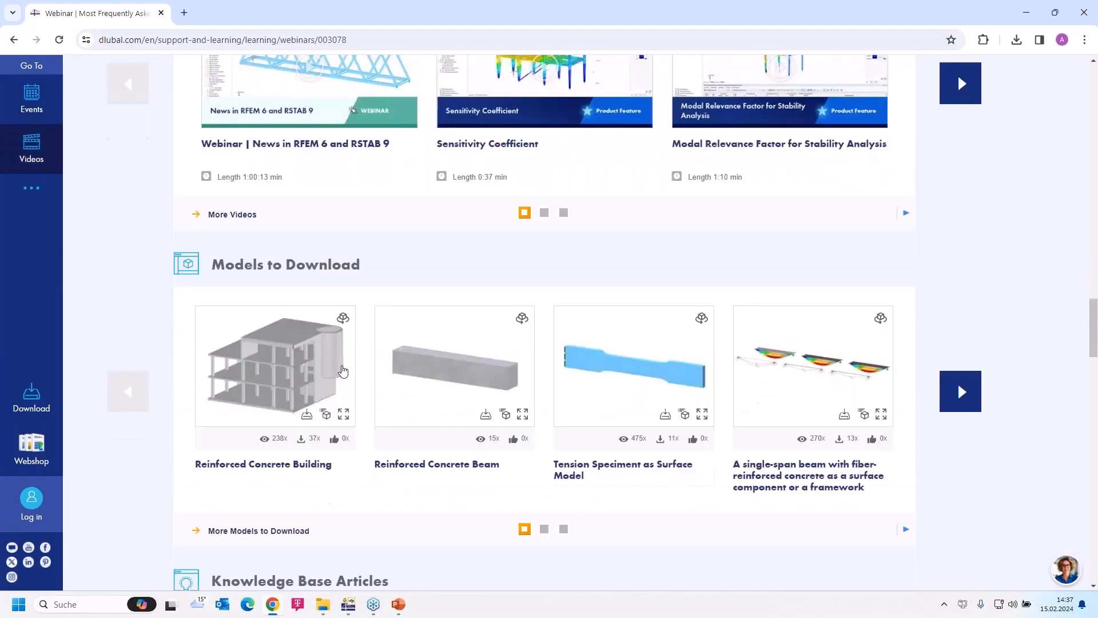